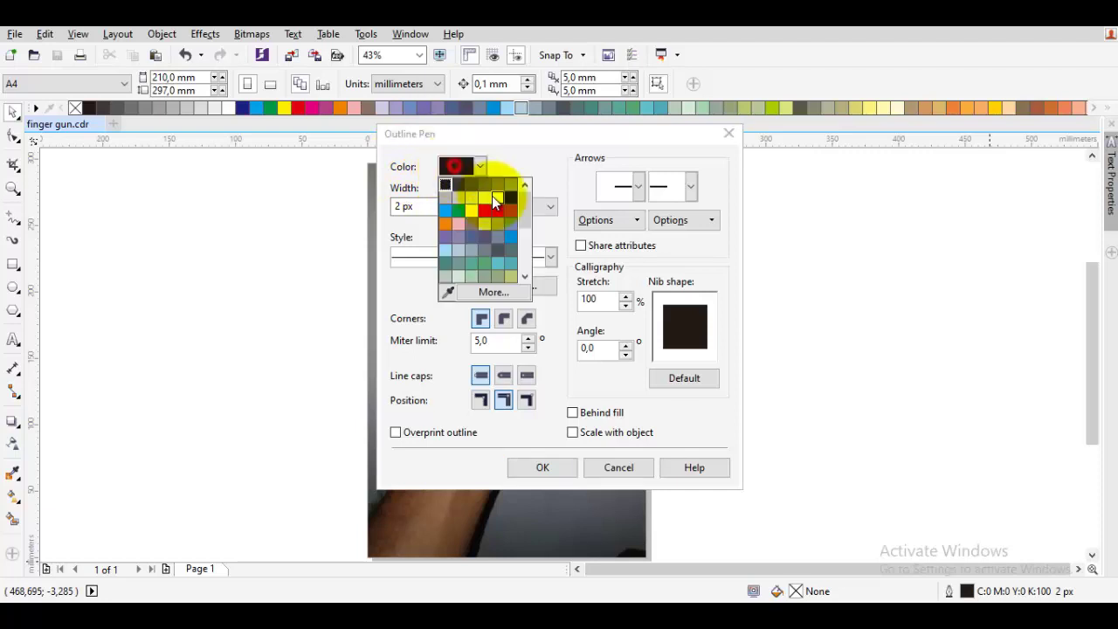
# Set the default outline to yellow, 45 px wide, with rounded corners
pyautogui.click(472, 211)
pyautogui.click(454, 208)
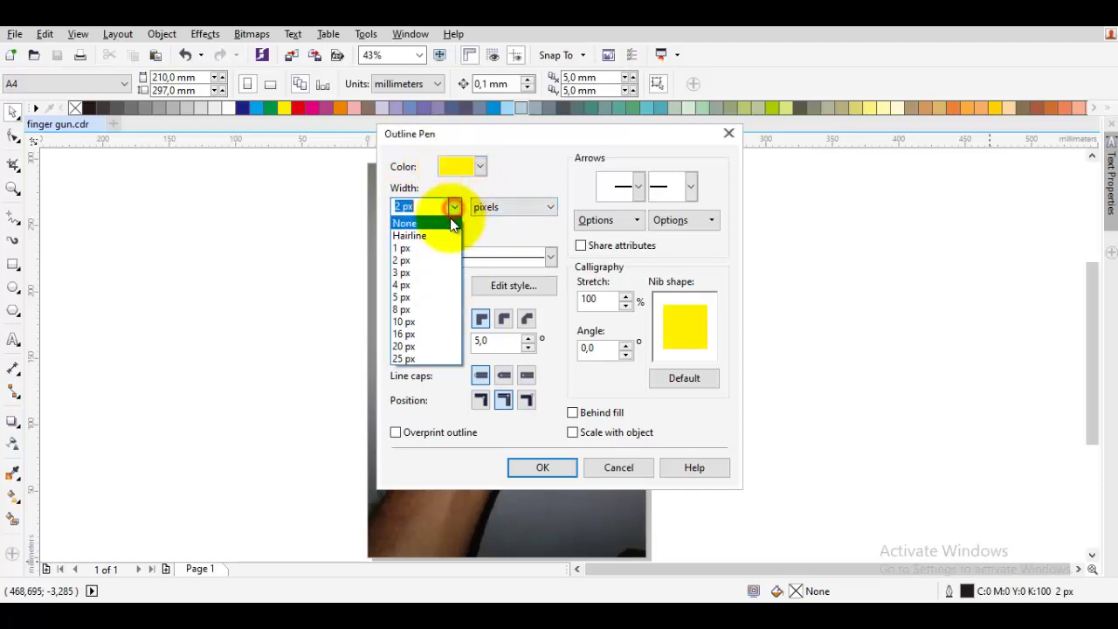
pyautogui.click(432, 207)
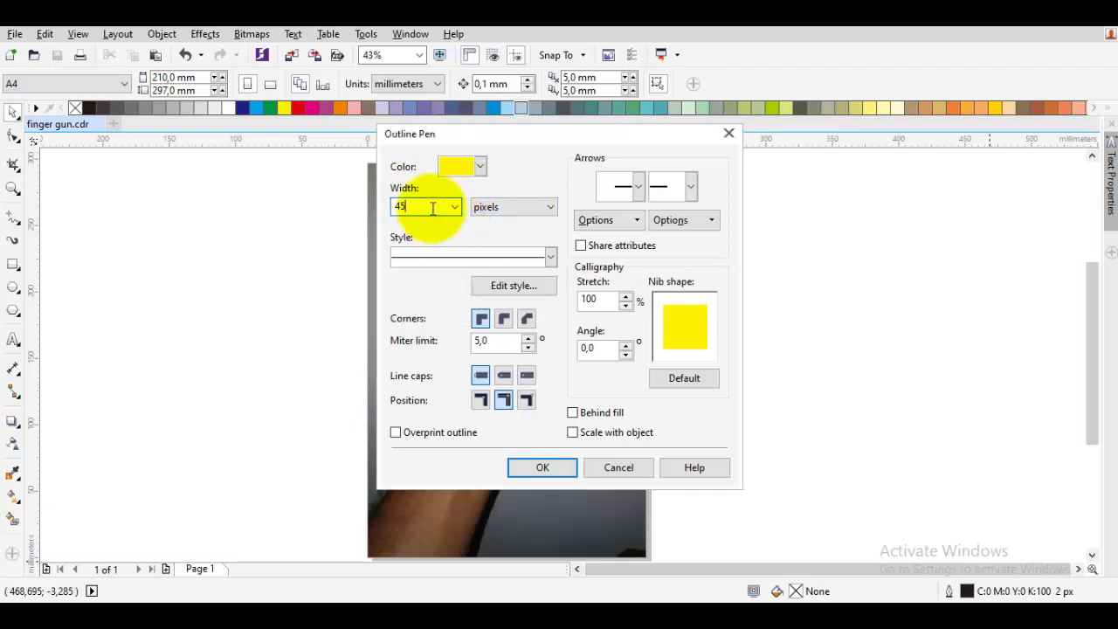
pyautogui.press('Return')
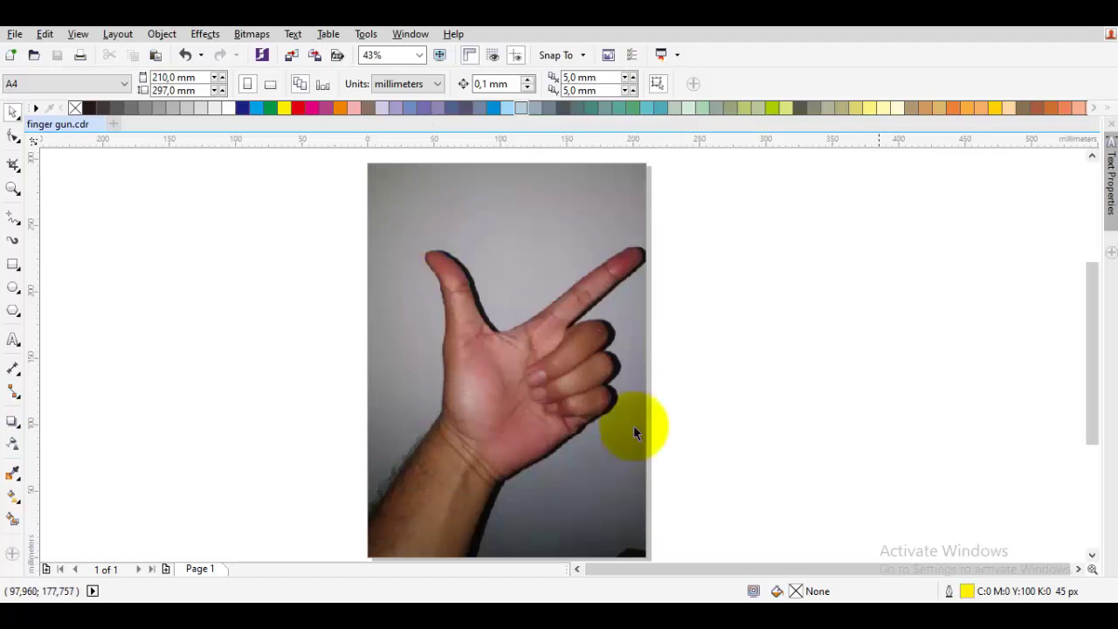
pyautogui.doubleClick(963, 592)
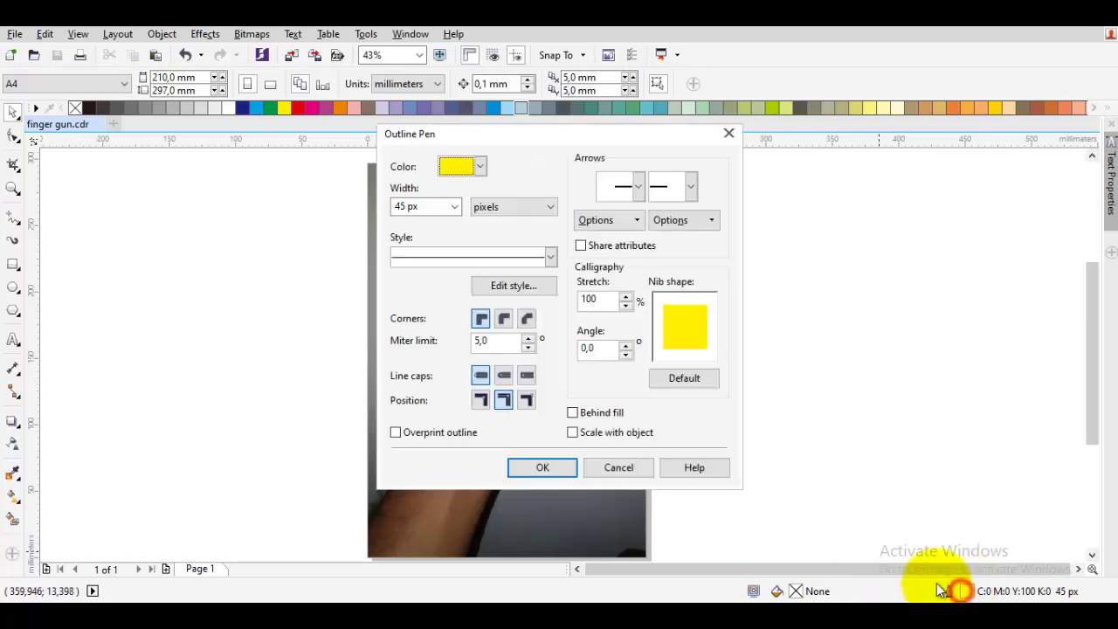
pyautogui.click(504, 320)
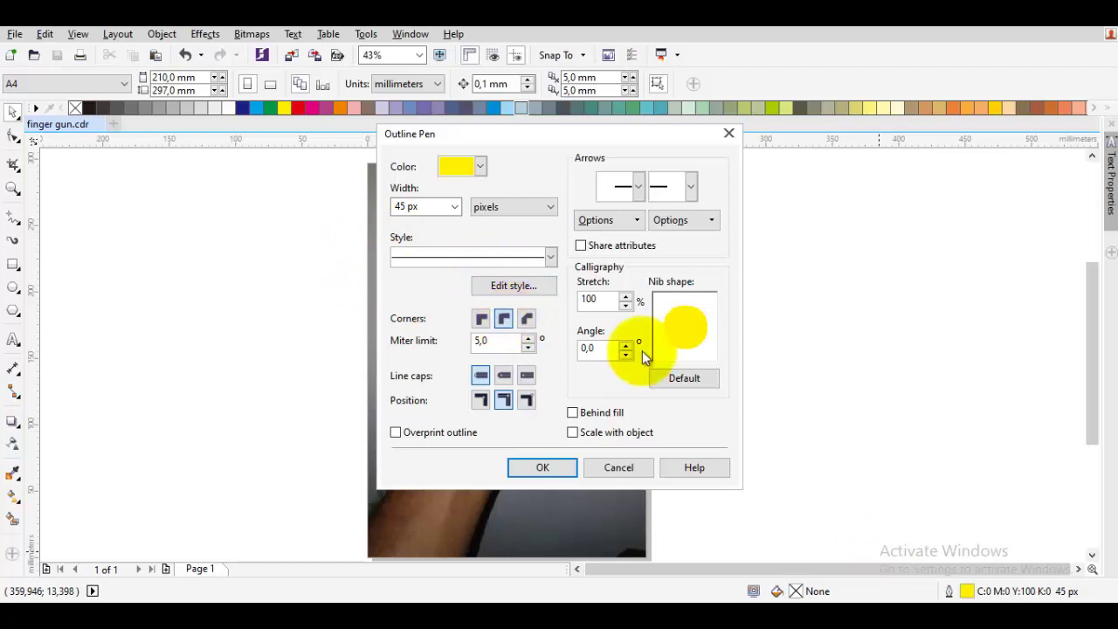
pyautogui.click(572, 467)
pyautogui.click(802, 480)
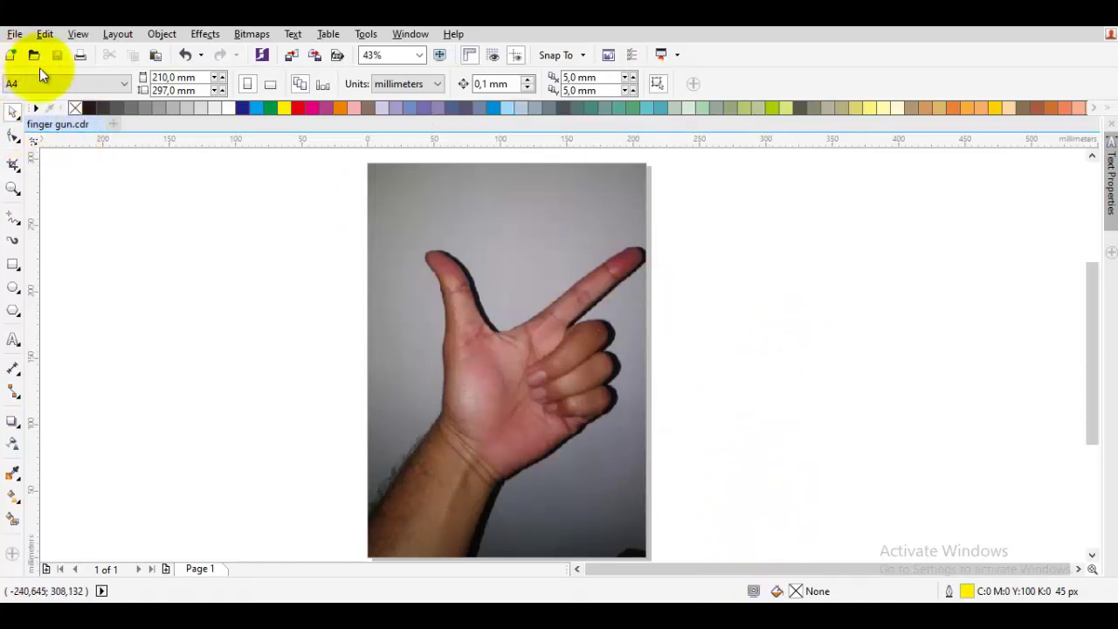
pyautogui.click(91, 110)
pyautogui.click(167, 213)
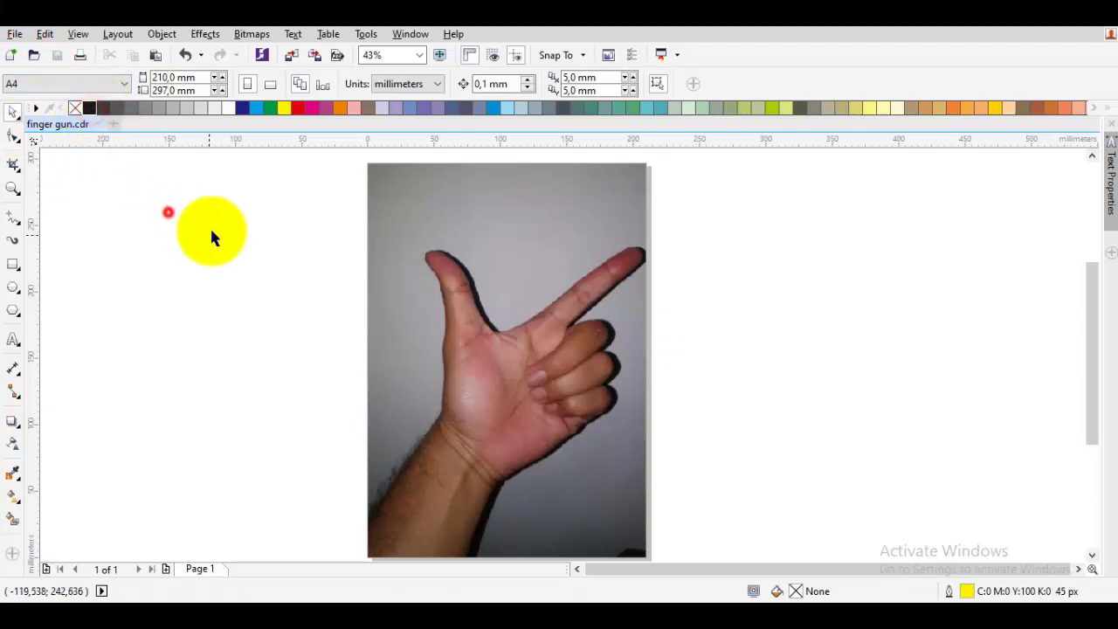
# Start a Pen path where the forearm meets the photo's left edge and trace its upper edge to the wrist
pyautogui.moveTo(624, 337); pyautogui.dragTo(683, 370)
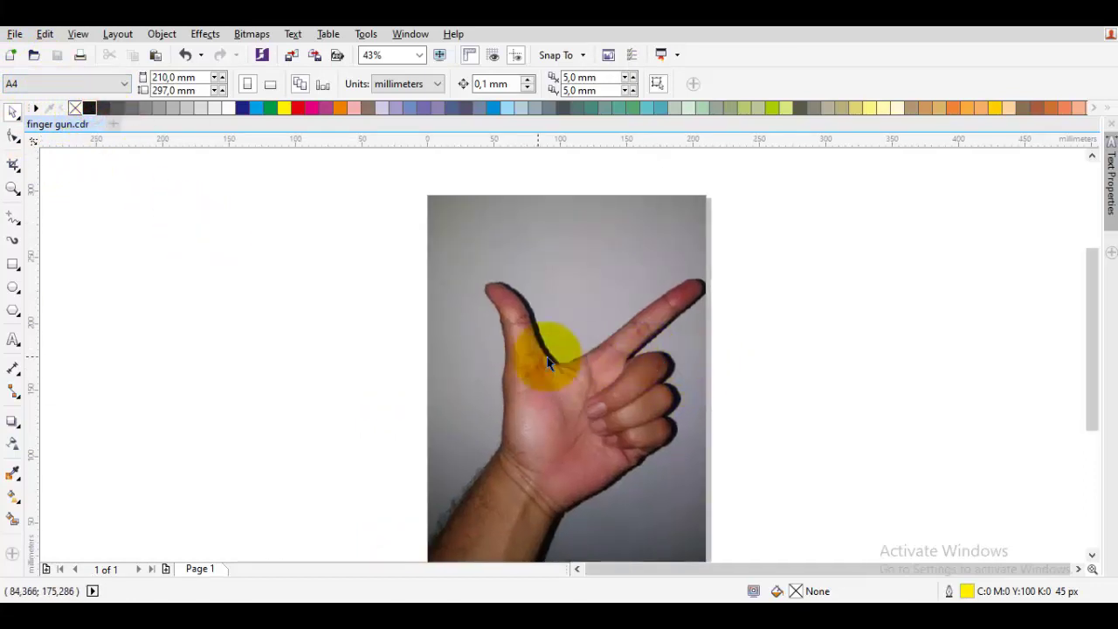
pyautogui.scroll(2, 537, 364)
pyautogui.press('F5')
pyautogui.moveTo(592, 407); pyautogui.dragTo(724, 288)
pyautogui.moveTo(637, 401); pyautogui.dragTo(708, 292)
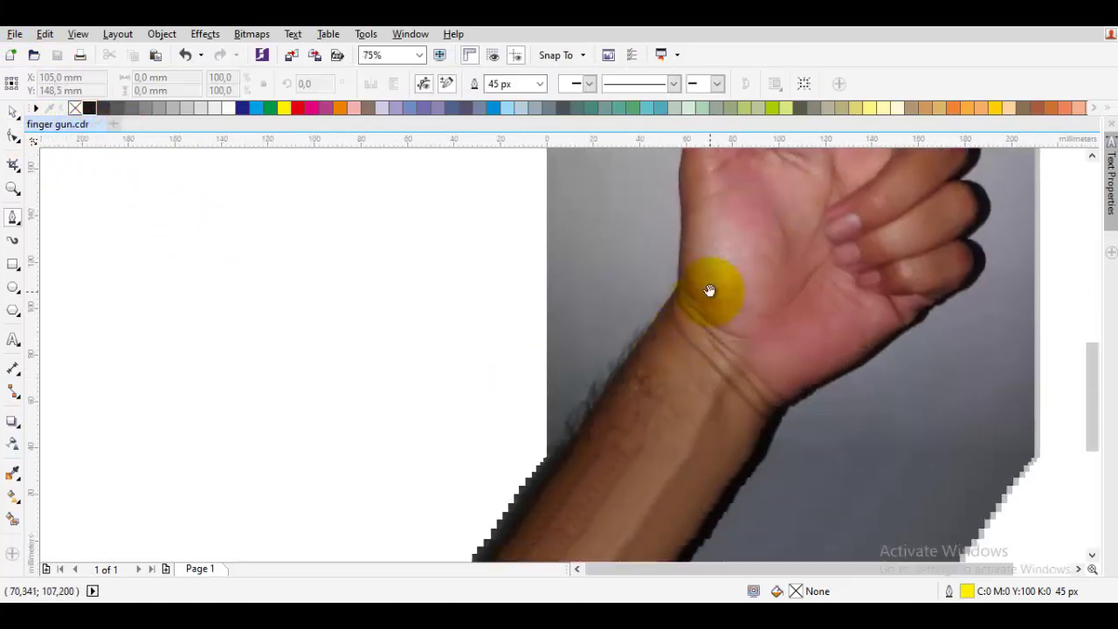
pyautogui.moveTo(546, 475); pyautogui.dragTo(657, 330)
pyautogui.scroll(2, 641, 370)
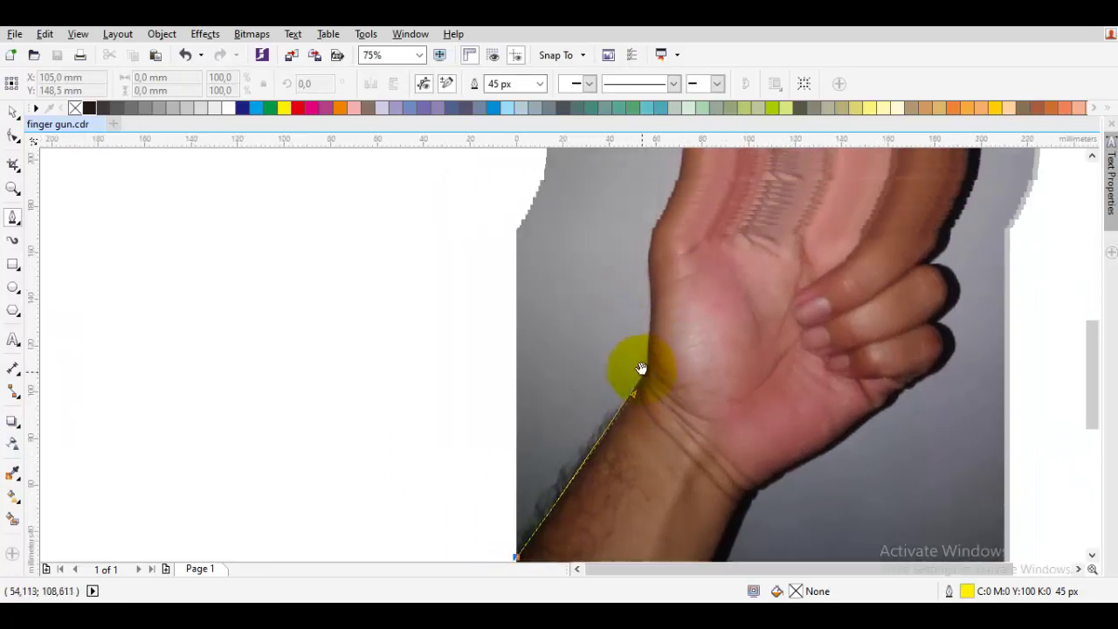
pyautogui.moveTo(654, 366); pyautogui.dragTo(661, 336)
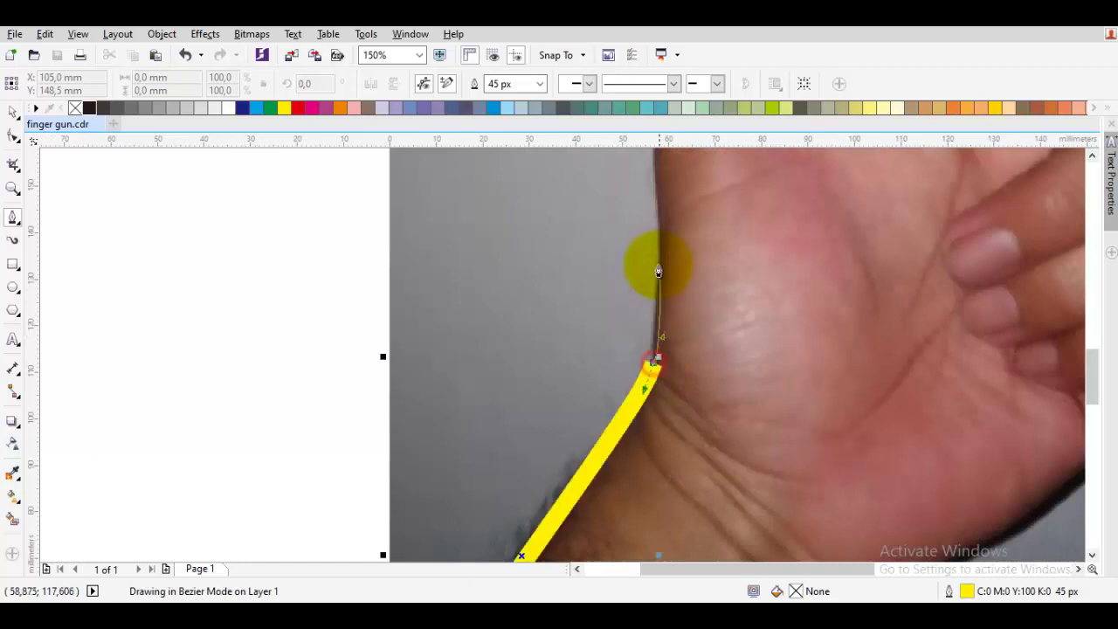
# Continue the path up the palm's outer edge and around the thumb tip with curved segments
pyautogui.moveTo(646, 173); pyautogui.dragTo(609, 404)
pyautogui.moveTo(625, 301); pyautogui.dragTo(612, 389)
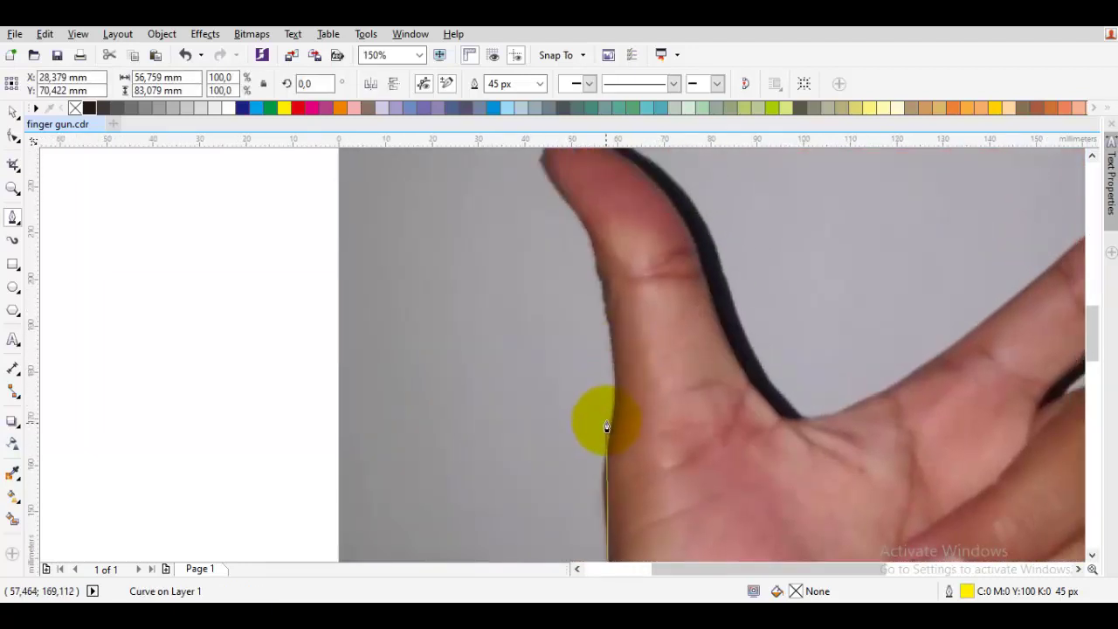
pyautogui.click(609, 412)
pyautogui.moveTo(569, 203); pyautogui.dragTo(533, 306)
pyautogui.click(617, 293)
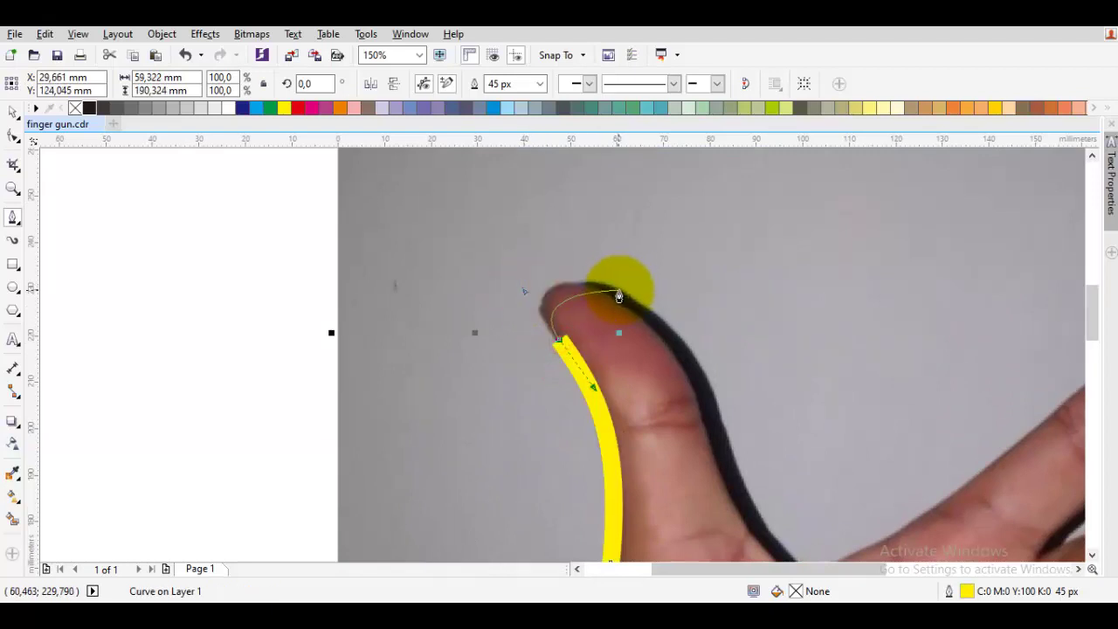
pyautogui.moveTo(612, 291); pyautogui.dragTo(679, 317)
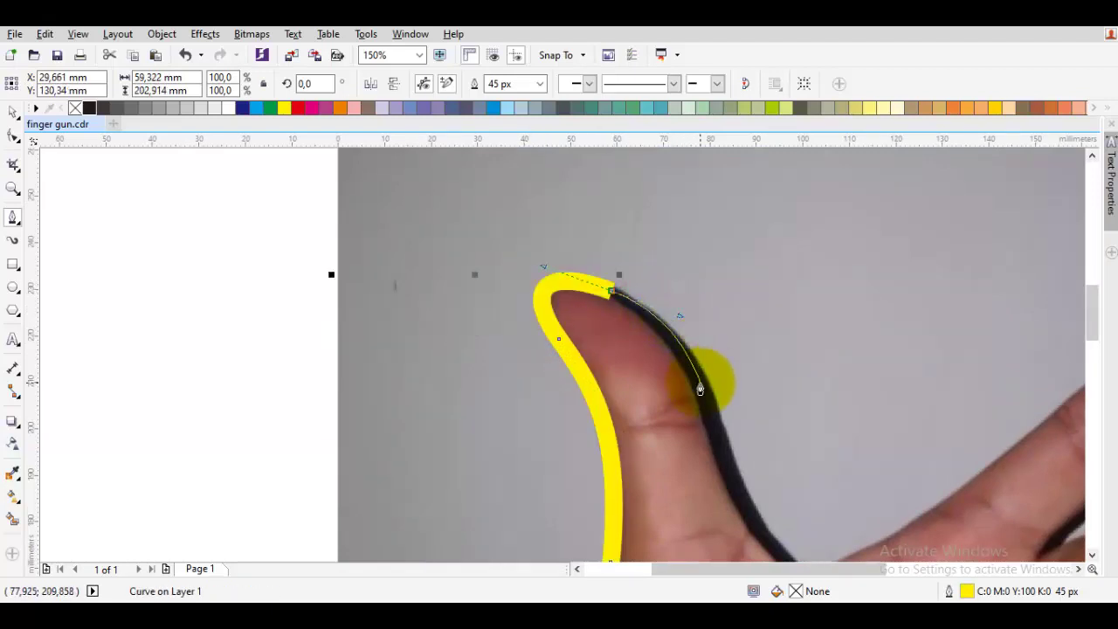
# Trace down the thumb's inner side to the web between thumb and index finger
pyautogui.moveTo(704, 426)
pyautogui.mouseDown()
pyautogui.moveTo(664, 353)
pyautogui.moveTo(695, 444)
pyautogui.mouseUp()
pyautogui.moveTo(897, 560); pyautogui.dragTo(690, 450)
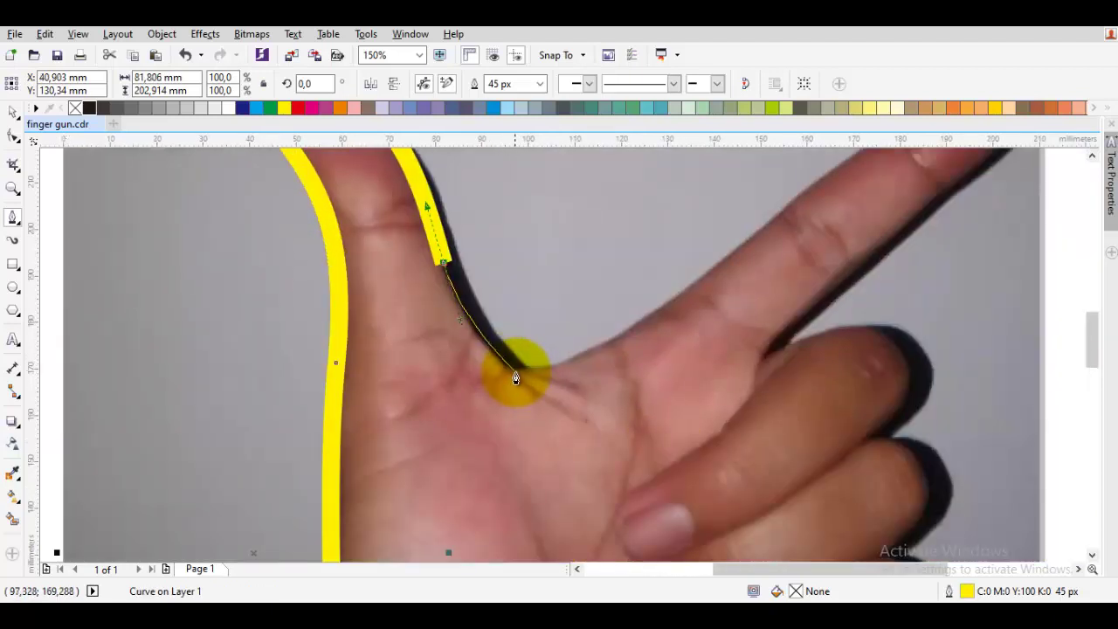
pyautogui.click(515, 379)
pyautogui.scroll(-2, 513, 374)
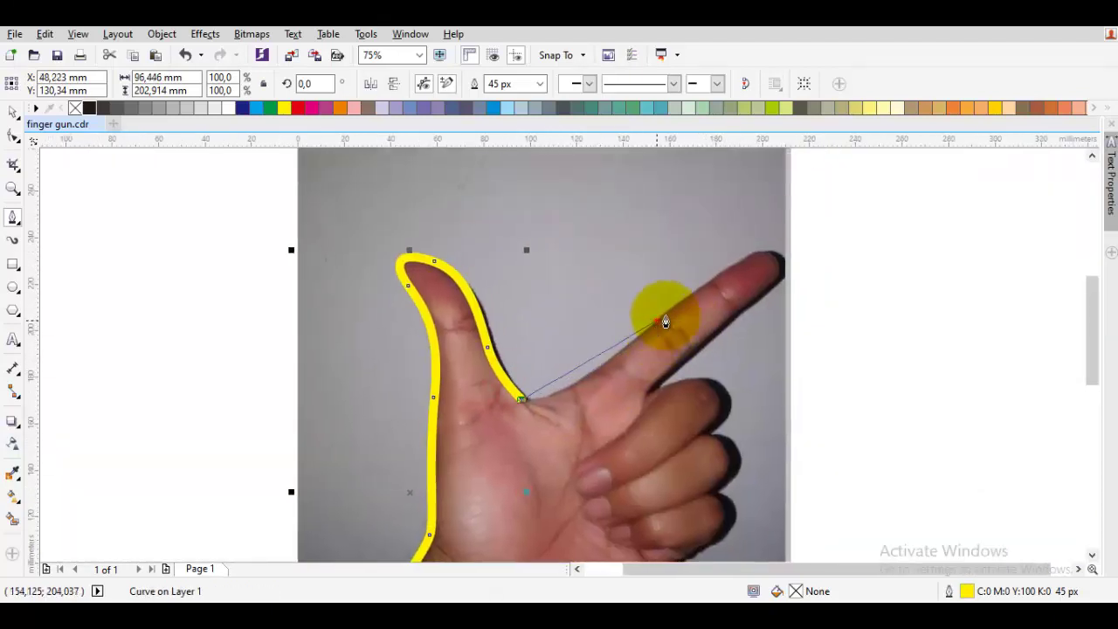
pyautogui.click(780, 259)
pyautogui.scroll(2, 786, 262)
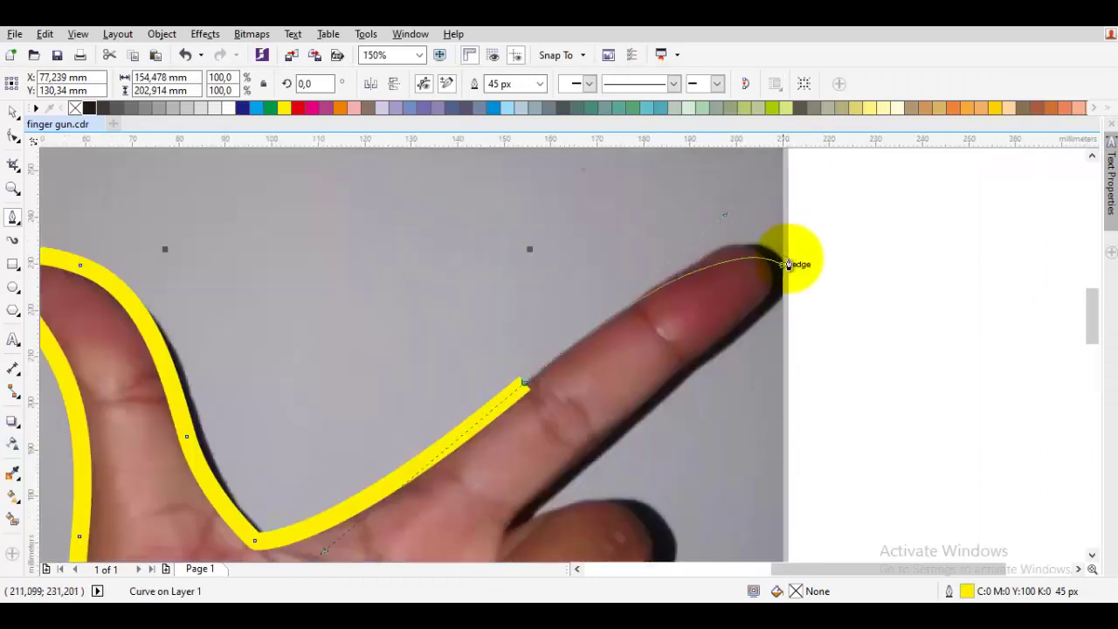
pyautogui.moveTo(772, 284); pyautogui.dragTo(761, 337)
pyautogui.scroll(-1, 611, 411)
pyautogui.scroll(1, 616, 406)
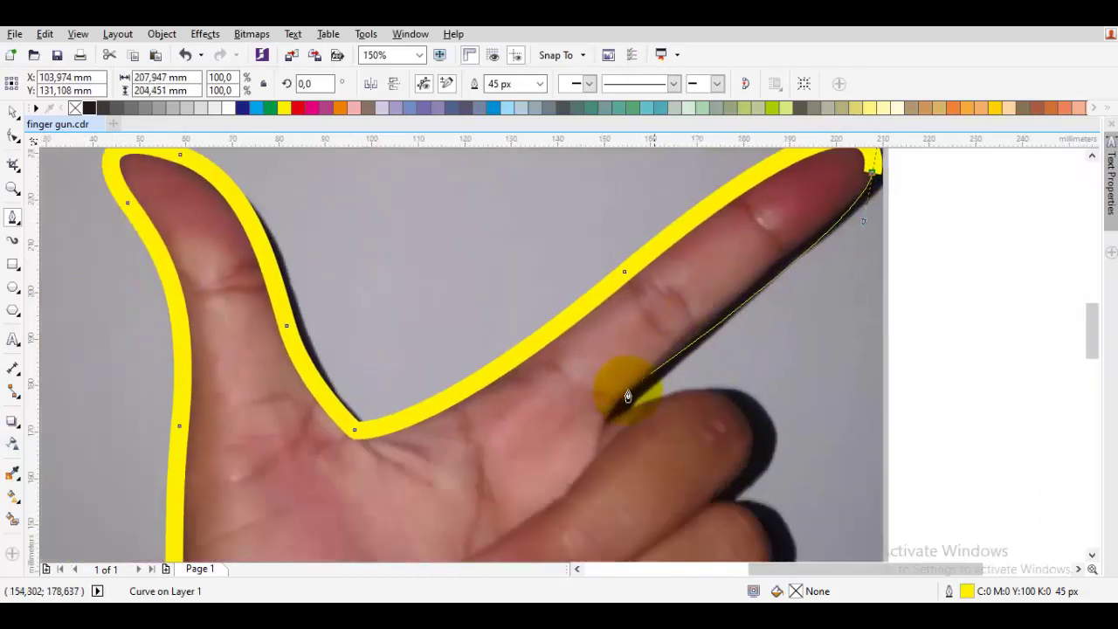
pyautogui.scroll(1, 863, 153)
pyautogui.hotkey('ctrl', 'z')
pyautogui.hotkey('ctrl', 'z')
pyautogui.moveTo(793, 232); pyautogui.dragTo(718, 342)
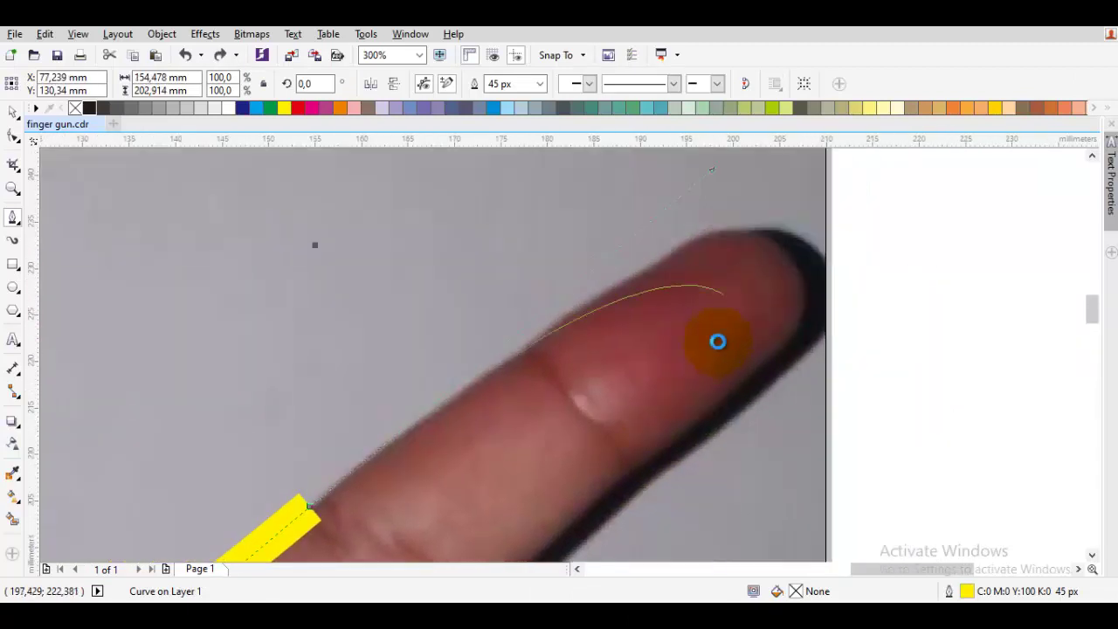
pyautogui.scroll(-1, 774, 249)
pyautogui.hotkey('ctrl', 'z')
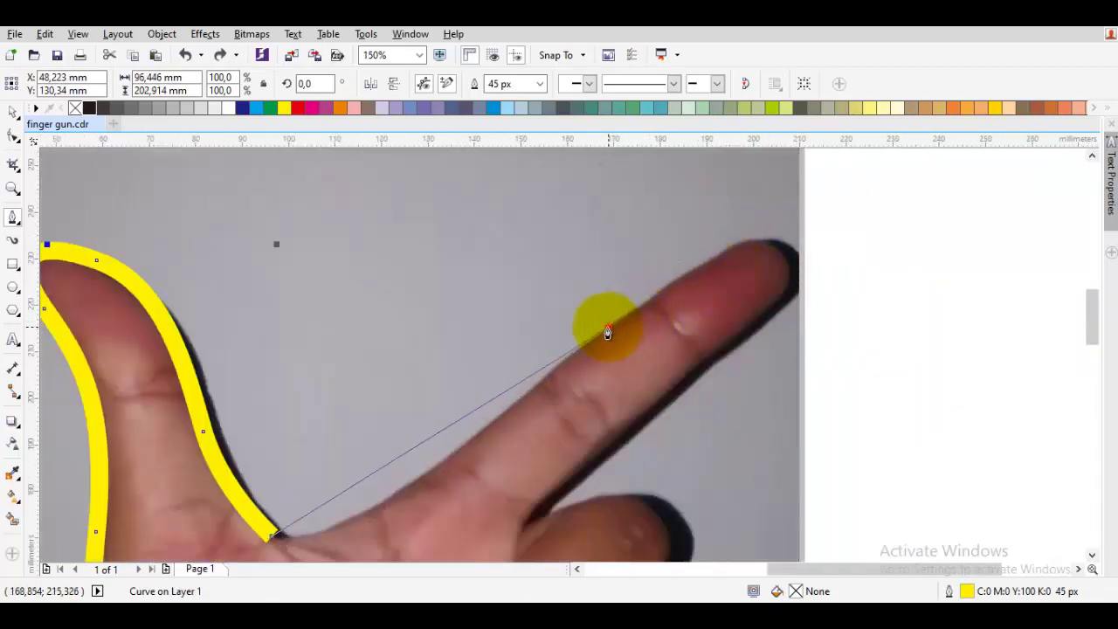
pyautogui.moveTo(608, 328); pyautogui.dragTo(836, 157)
pyautogui.hotkey('ctrl', 'z')
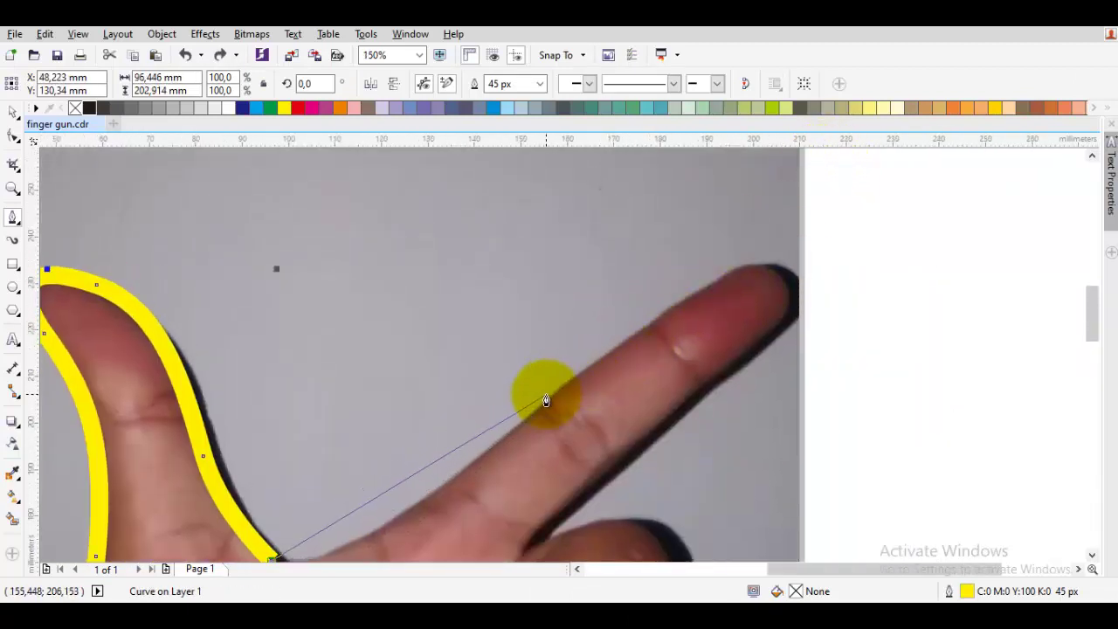
# Trace the upper edge of the index finger and curve the path around its tip
pyautogui.moveTo(545, 404); pyautogui.dragTo(773, 205)
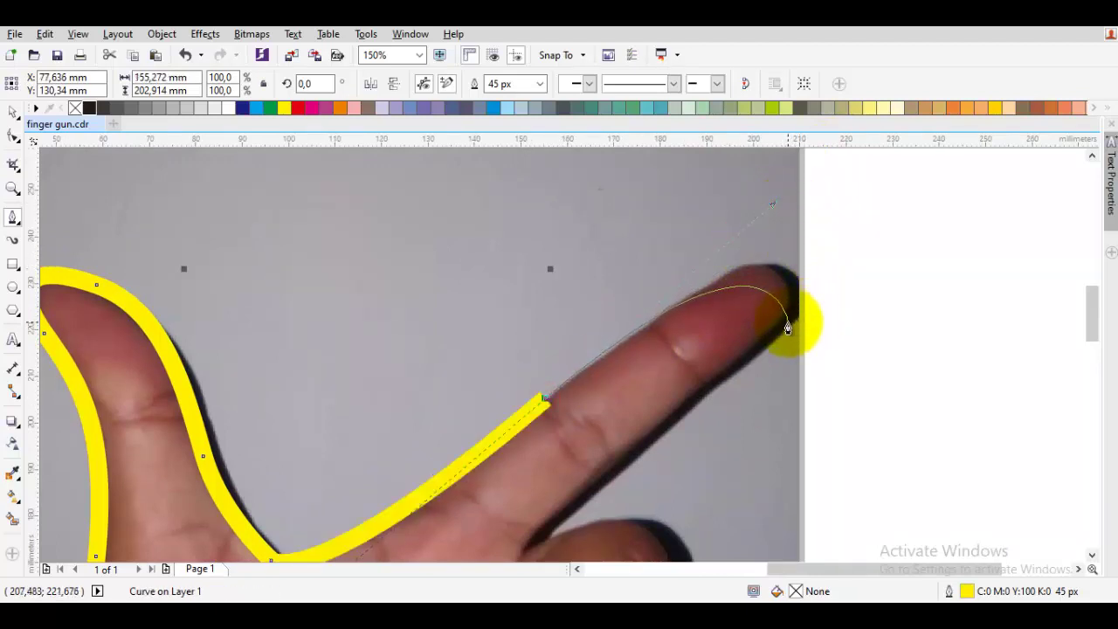
pyautogui.moveTo(787, 329); pyautogui.dragTo(745, 375)
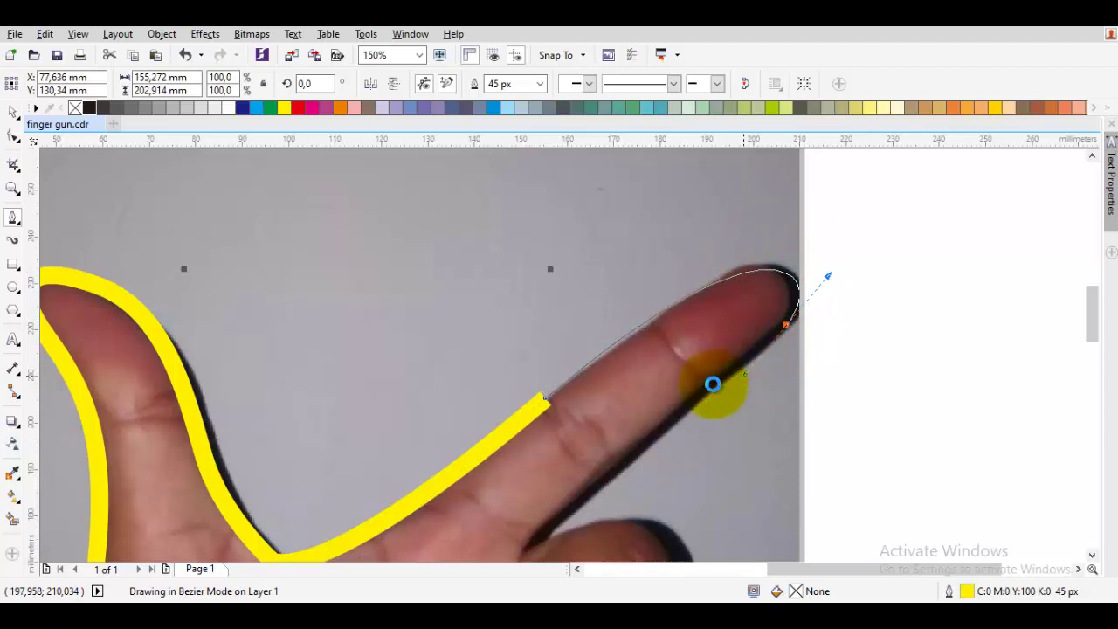
pyautogui.moveTo(651, 447); pyautogui.dragTo(726, 357)
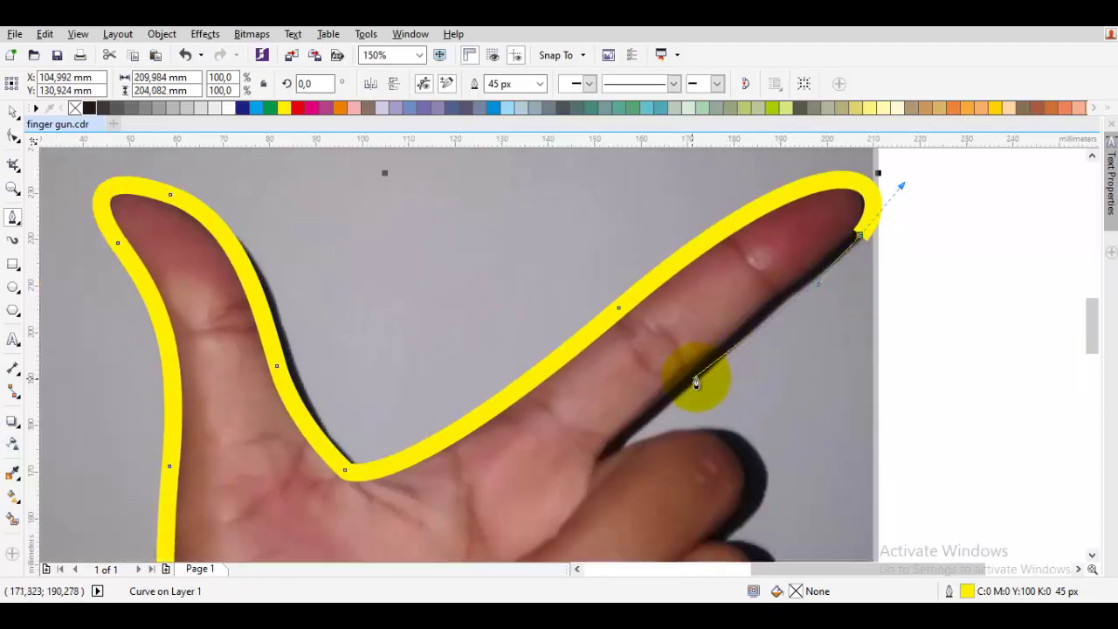
pyautogui.moveTo(676, 384)
pyautogui.mouseDown()
pyautogui.moveTo(598, 468)
pyautogui.moveTo(721, 435)
pyautogui.mouseUp()
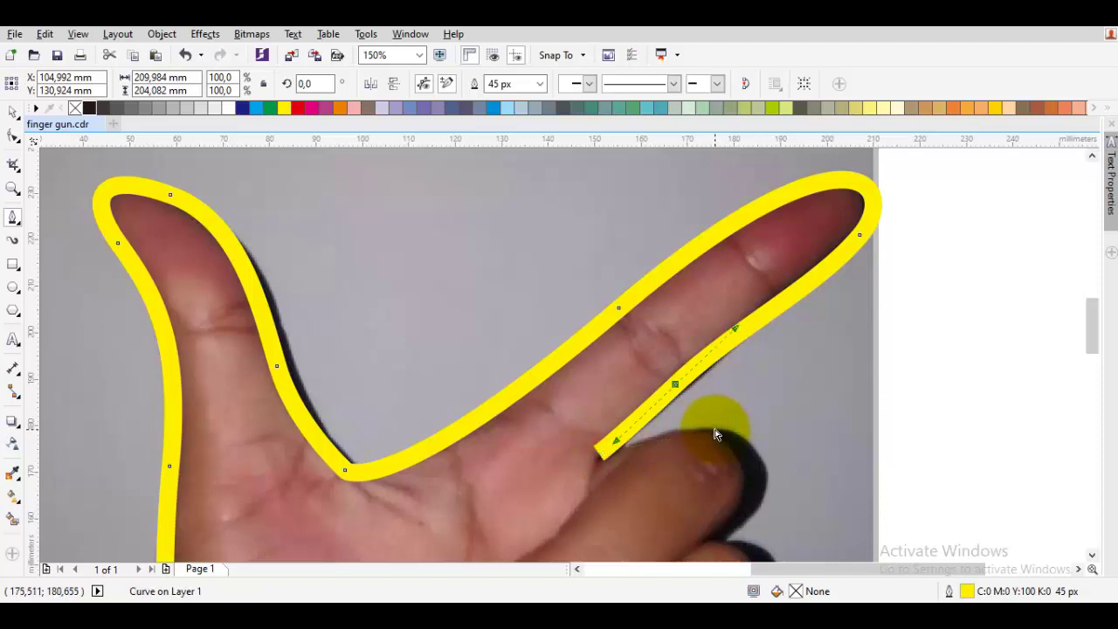
pyautogui.hotkey('ctrl', 'z')
pyautogui.hotkey('ctrl', 'z')
# Trace the index finger's underside to its base and around the curled middle finger to the next crease
pyautogui.moveTo(710, 358)
pyautogui.mouseDown()
pyautogui.moveTo(602, 450)
pyautogui.moveTo(721, 443)
pyautogui.moveTo(753, 455)
pyautogui.mouseUp()
pyautogui.scroll(-3, 753, 419)
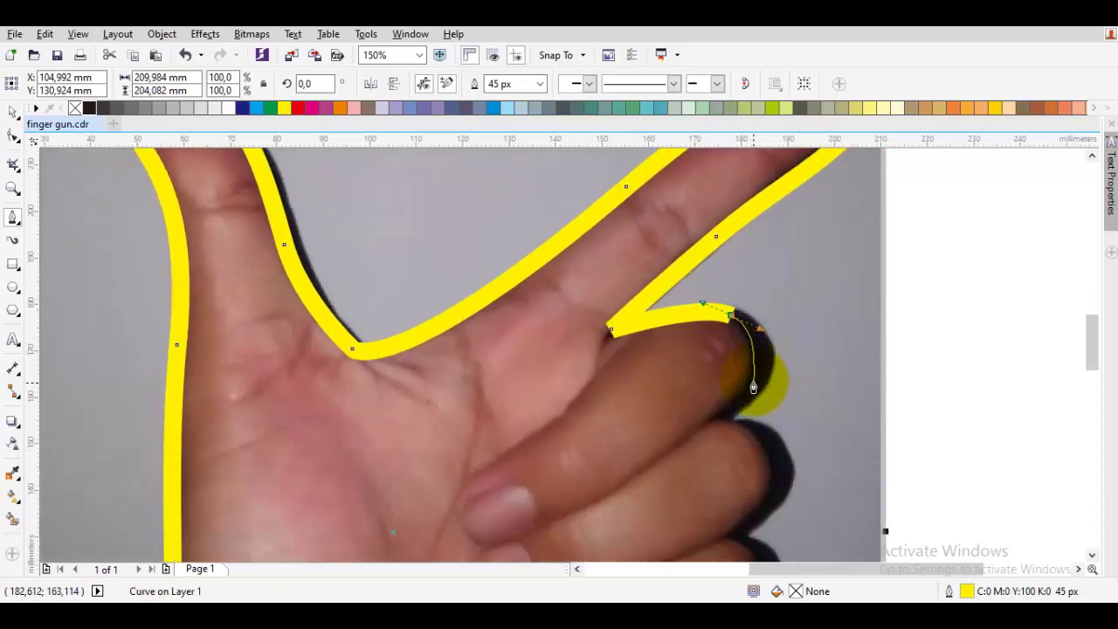
pyautogui.hotkey('ctrl', 'z')
pyautogui.moveTo(740, 328); pyautogui.dragTo(771, 372)
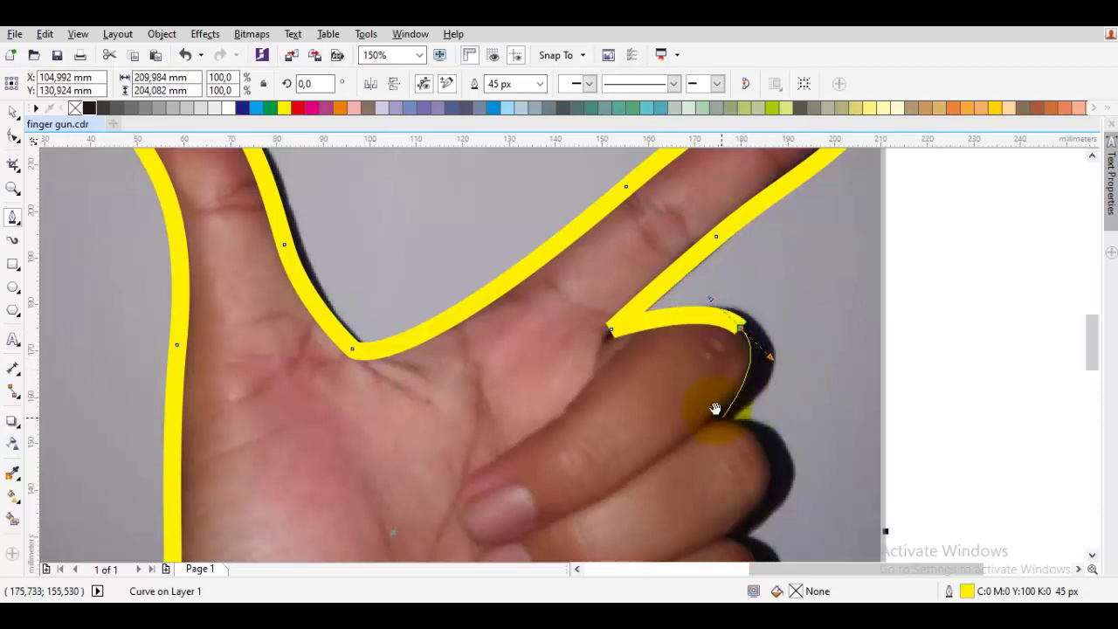
pyautogui.moveTo(715, 408); pyautogui.dragTo(710, 399)
pyautogui.click(707, 401)
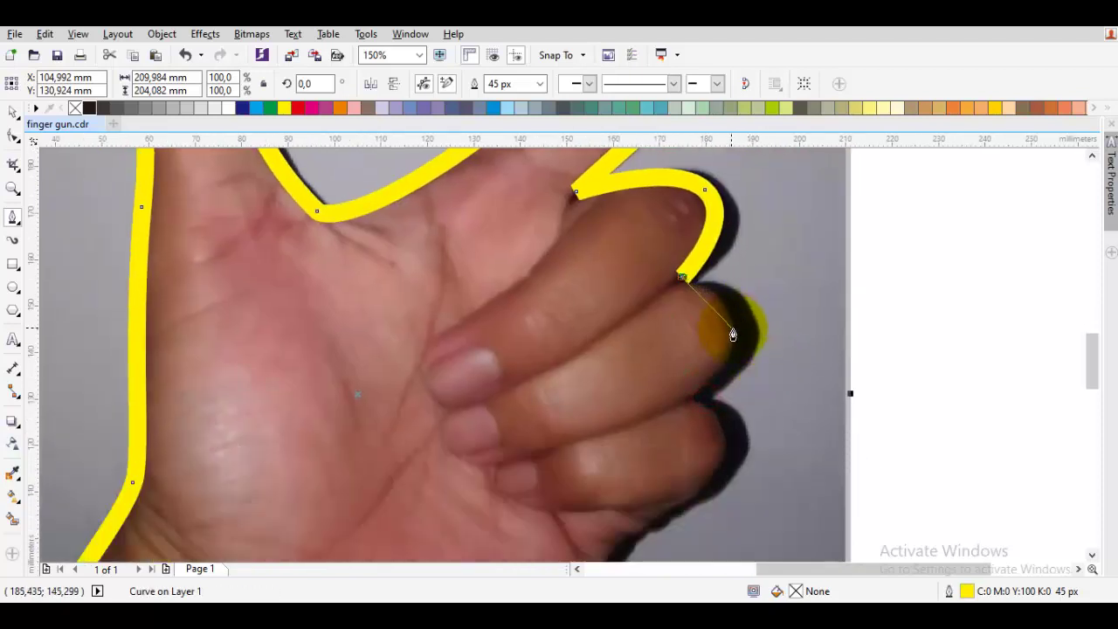
# Continue the path around the curled ring and little fingers to the edge of the palm
pyautogui.moveTo(733, 335)
pyautogui.mouseDown()
pyautogui.moveTo(738, 379)
pyautogui.moveTo(732, 354)
pyautogui.mouseUp()
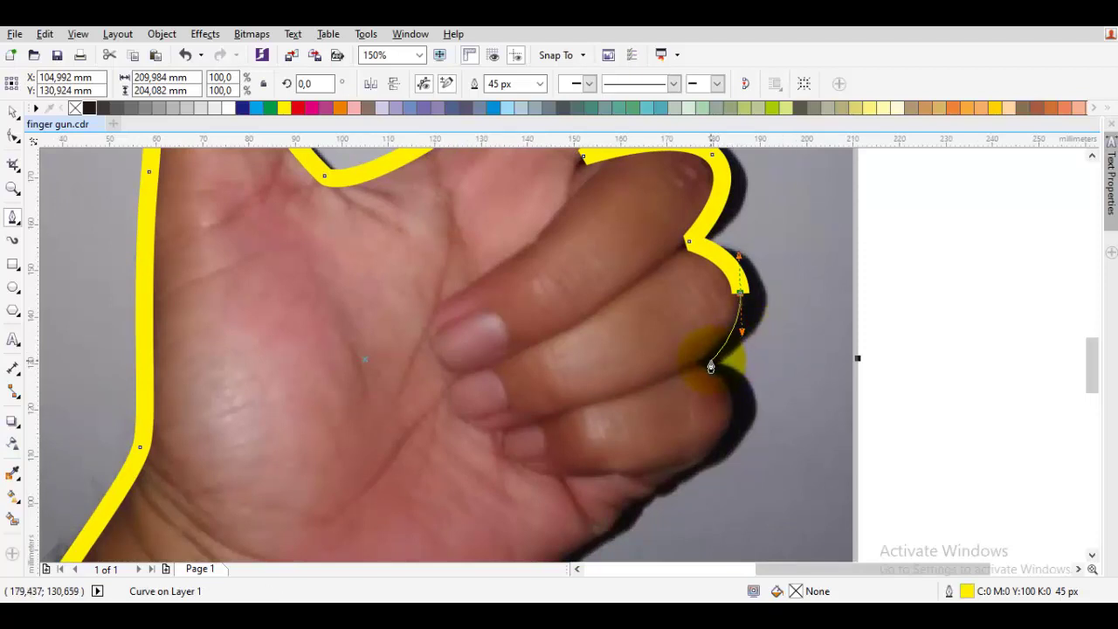
pyautogui.moveTo(701, 369); pyautogui.dragTo(741, 387)
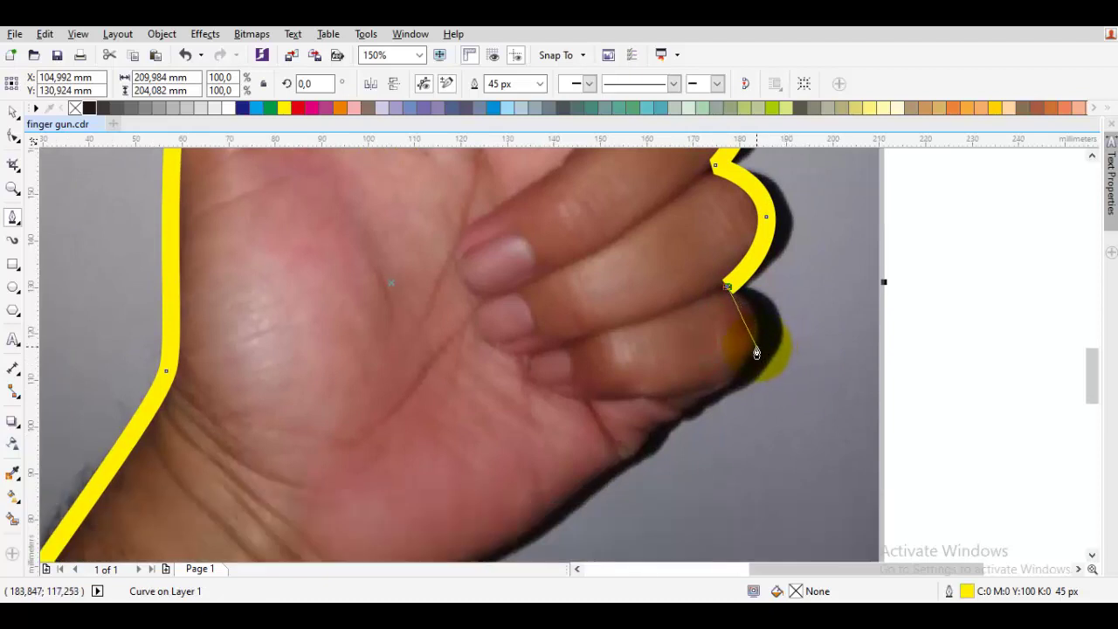
pyautogui.moveTo(757, 349)
pyautogui.mouseDown()
pyautogui.moveTo(738, 404)
pyautogui.moveTo(748, 393)
pyautogui.mouseUp()
pyautogui.moveTo(670, 434); pyautogui.dragTo(781, 347)
pyautogui.click(774, 346)
# Trace the lower edge of the palm down to the wrist crease
pyautogui.moveTo(713, 419); pyautogui.dragTo(626, 403)
pyautogui.scroll(-1, 791, 340)
pyautogui.scroll(1, 770, 341)
pyautogui.moveTo(598, 442); pyautogui.dragTo(623, 397)
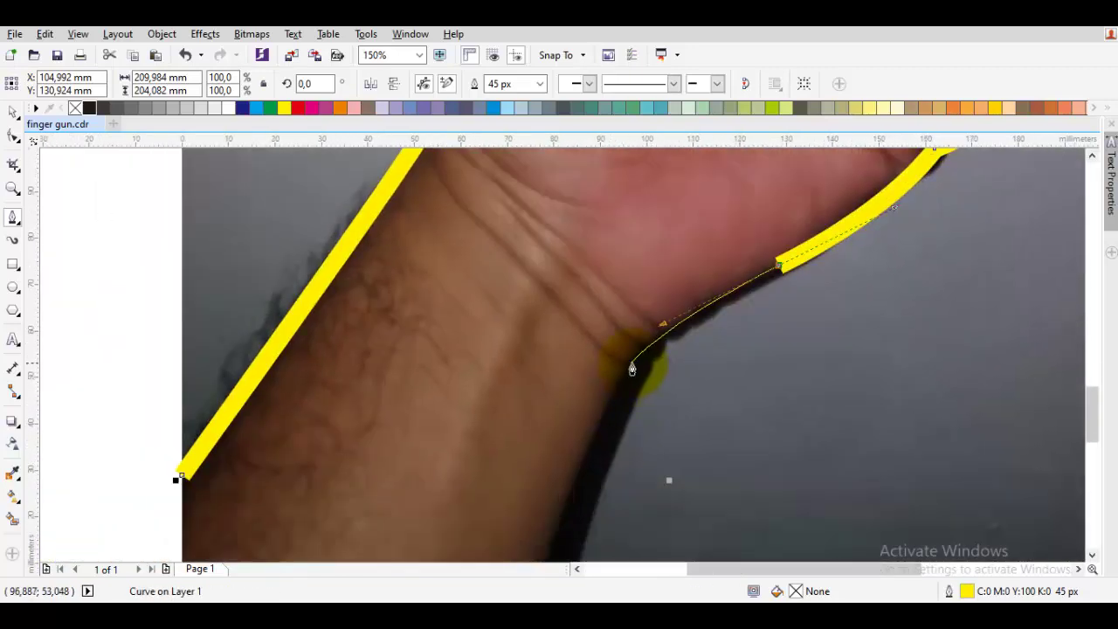
pyautogui.click(624, 367)
# Run the path down the forearm, along the photo's bottom edge to its corner, and close it at the start point
pyautogui.scroll(-3, 624, 361)
pyautogui.moveTo(582, 464); pyautogui.dragTo(623, 407)
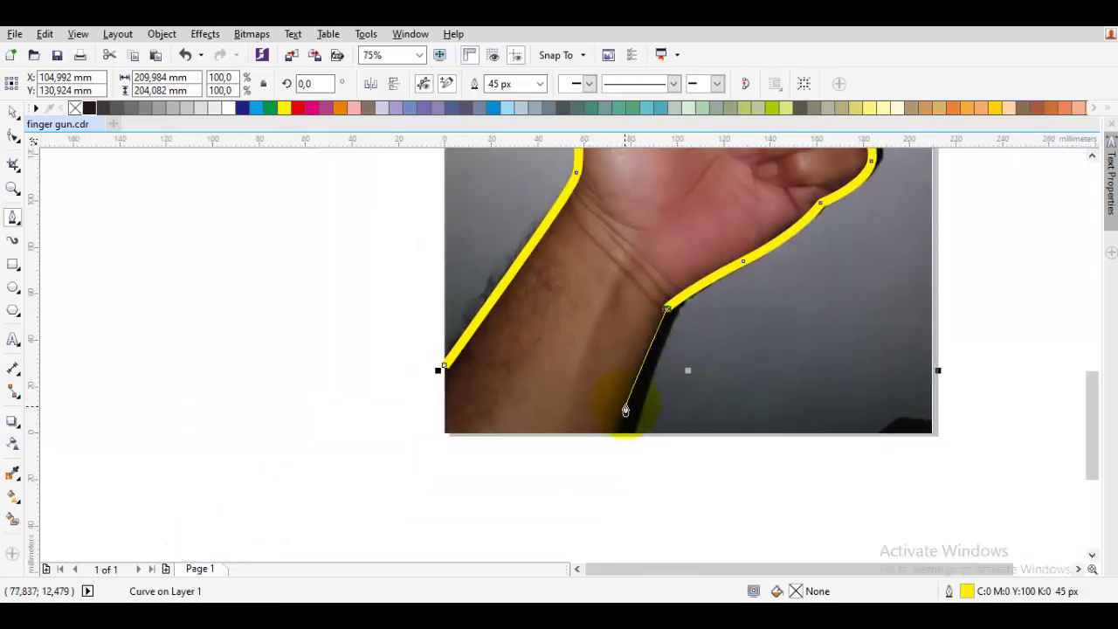
pyautogui.click(618, 433)
pyautogui.click(443, 432)
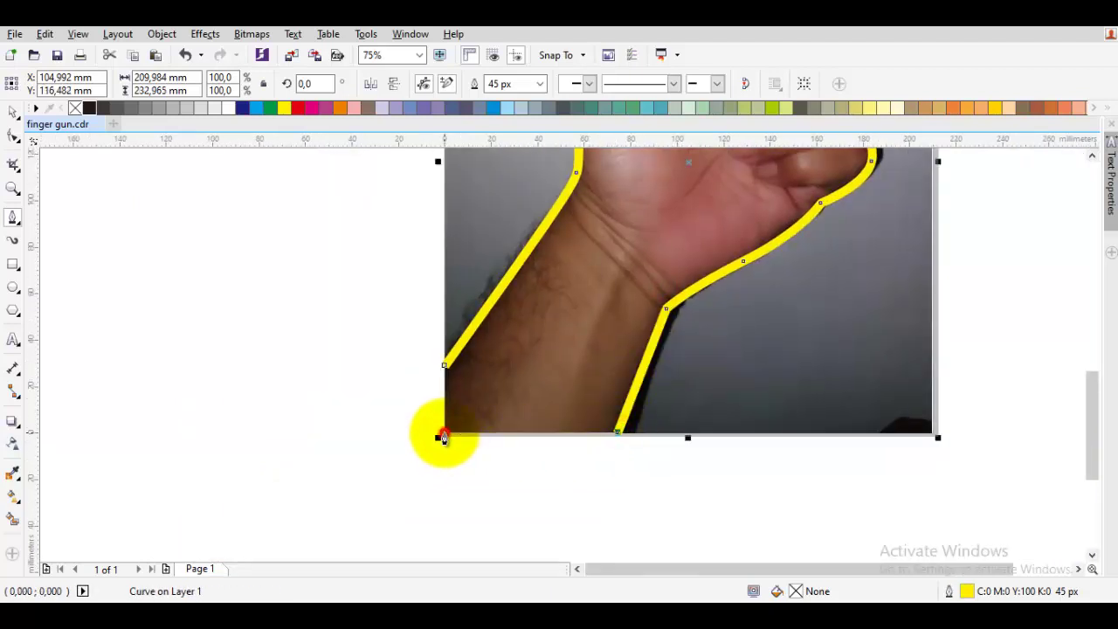
pyautogui.click(443, 367)
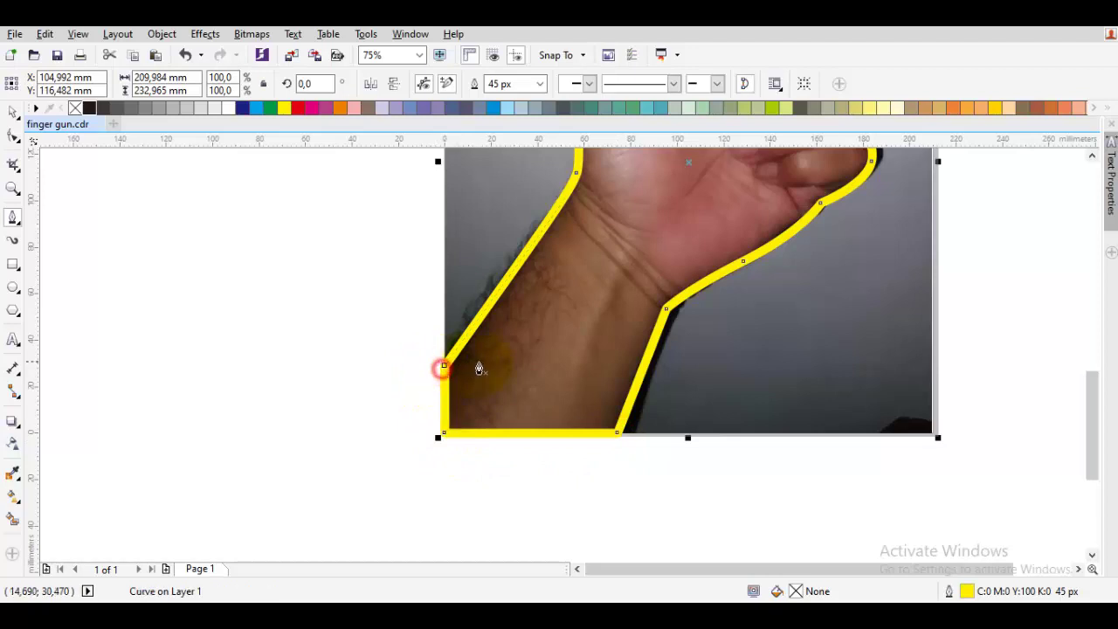
# Convert all segments of the hand outline to curves and make all of its nodes cusp nodes
pyautogui.scroll(-2, 444, 370)
pyautogui.press('space')
pyautogui.press('F10')
pyautogui.scroll(2, 603, 341)
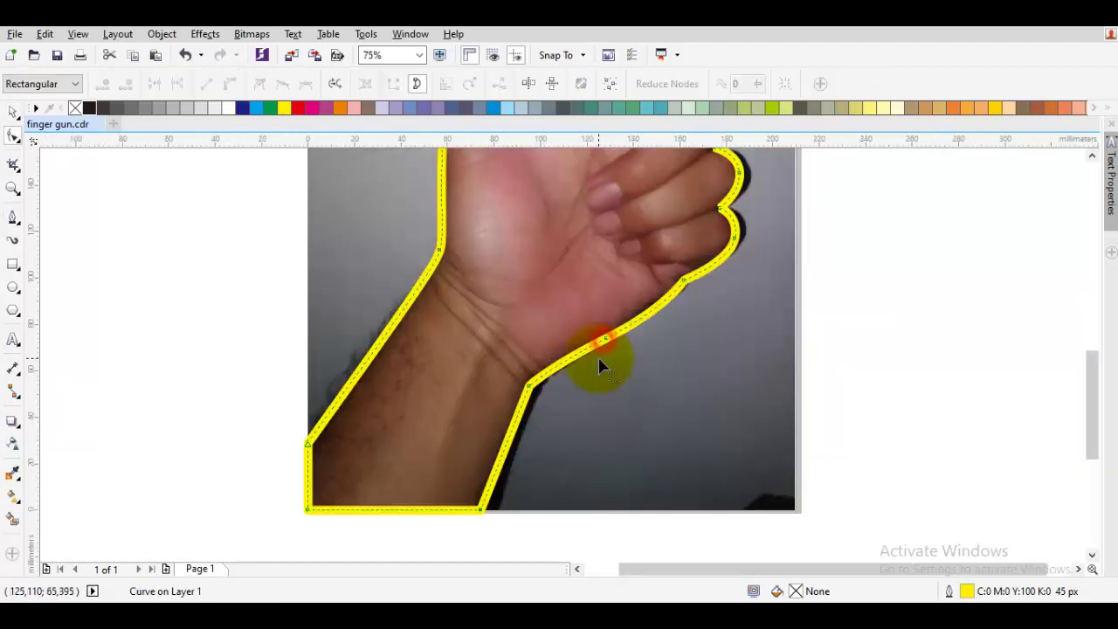
pyautogui.click(608, 338)
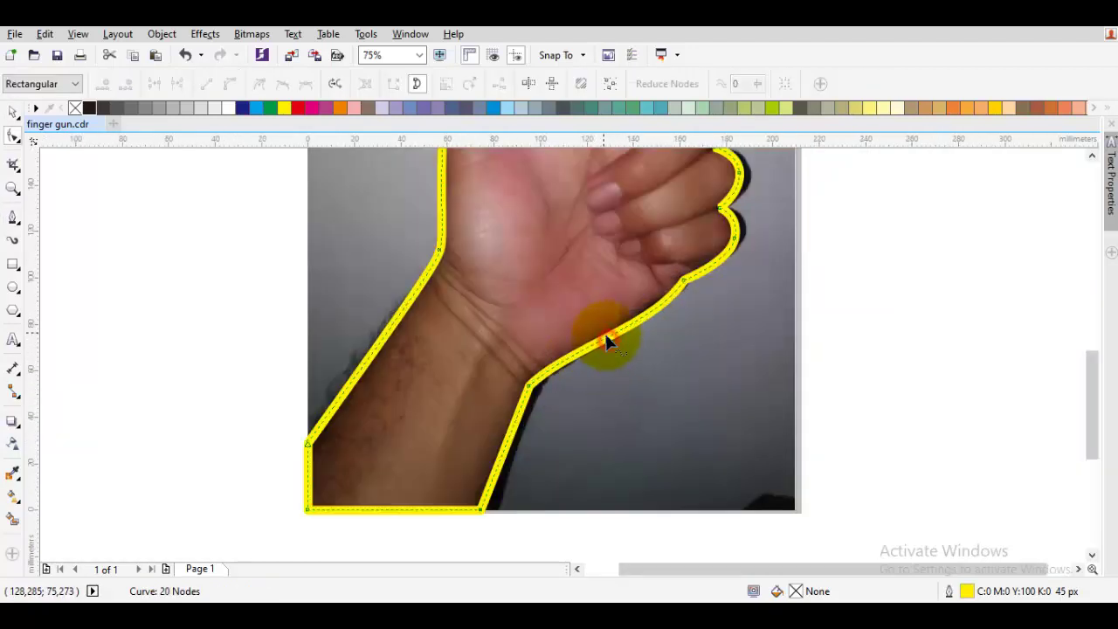
pyautogui.rightClick(597, 308)
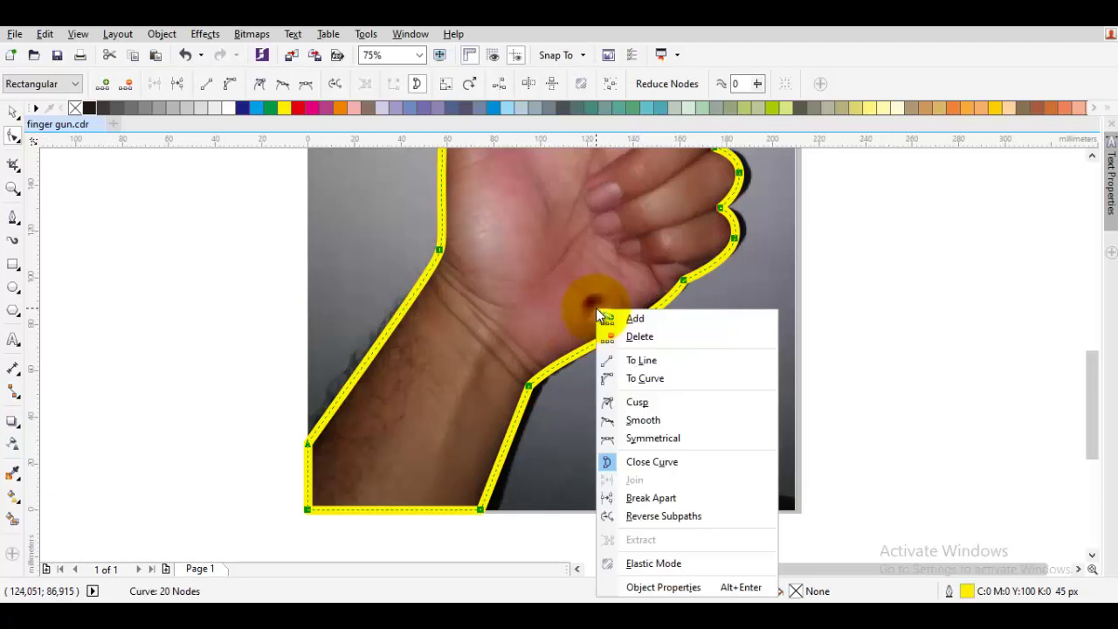
pyautogui.click(636, 380)
pyautogui.click(565, 266)
pyautogui.rightClick(566, 269)
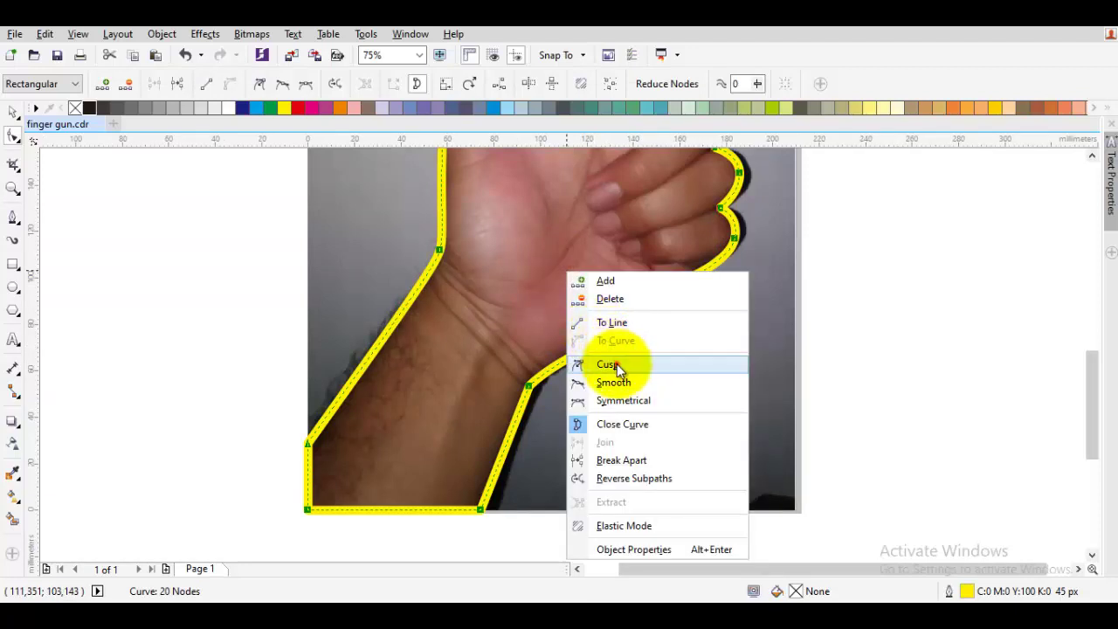
pyautogui.click(615, 363)
# Delete the extra nodes at the outer bends of the curled little, ring and middle fingers
pyautogui.scroll(3, 656, 239)
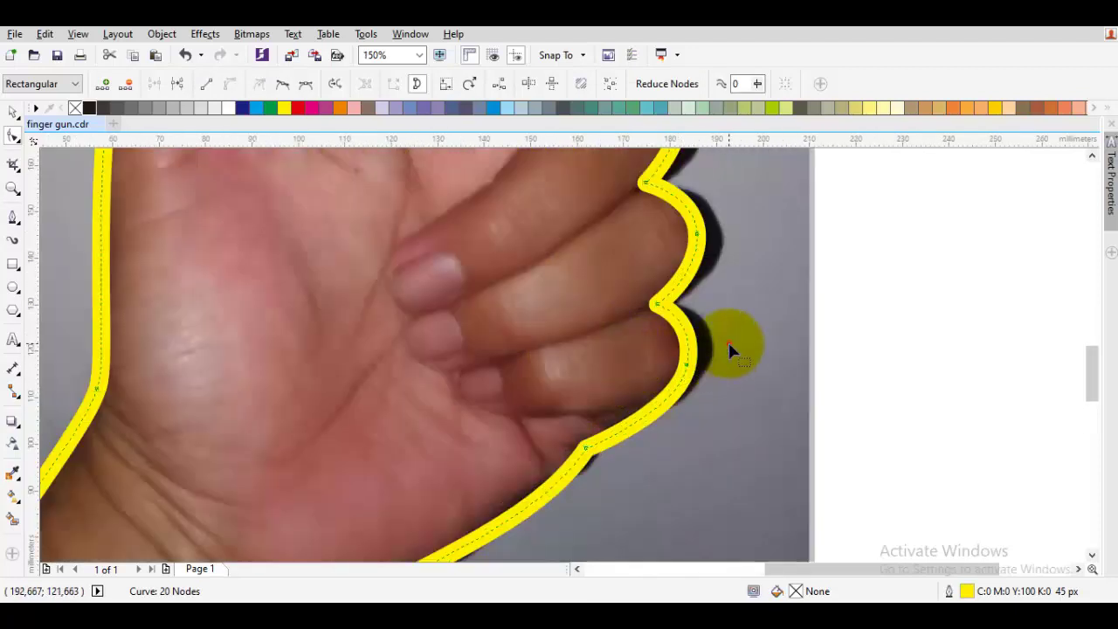
pyautogui.moveTo(729, 346); pyautogui.dragTo(648, 377)
pyautogui.click(680, 356)
pyautogui.moveTo(704, 351); pyautogui.dragTo(654, 379)
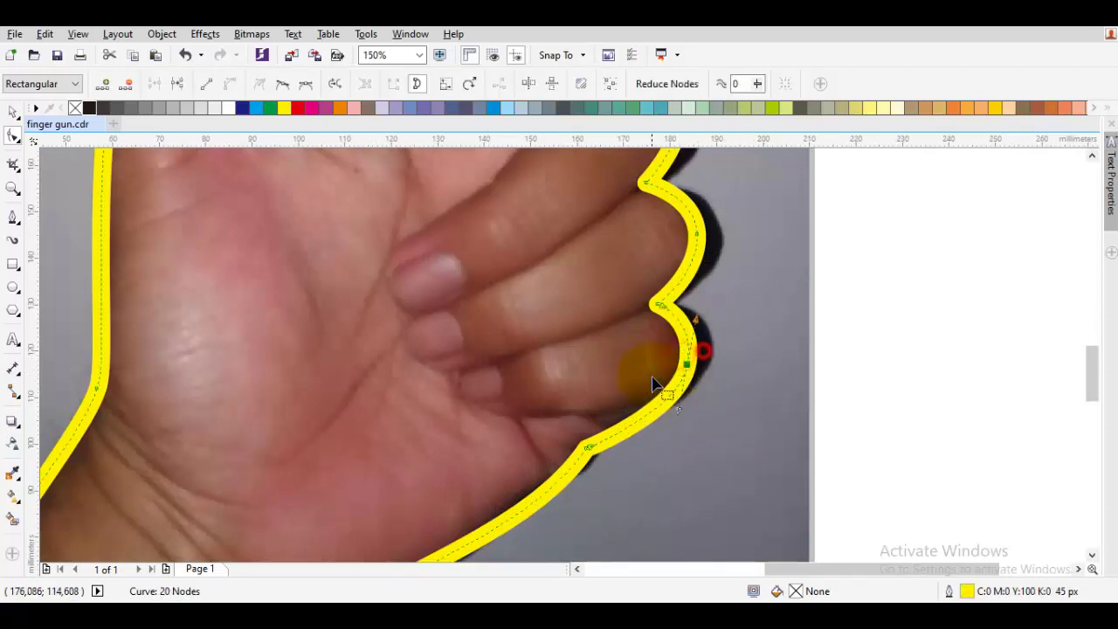
pyautogui.press('Delete')
pyautogui.moveTo(735, 203); pyautogui.dragTo(653, 341)
pyautogui.press('Delete')
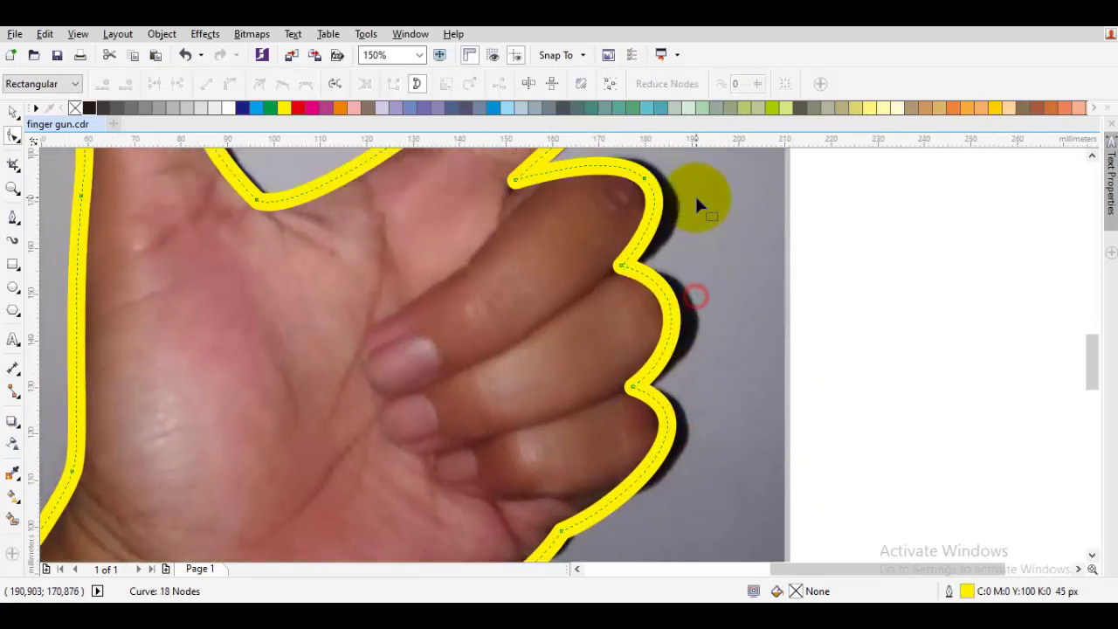
pyautogui.moveTo(691, 191); pyautogui.dragTo(698, 249)
pyautogui.moveTo(612, 267); pyautogui.dragTo(626, 250)
pyautogui.press('Delete')
# Adjust the curve handles of the node at the index fingertip to fit the outline around the tip
pyautogui.scroll(-1, 626, 249)
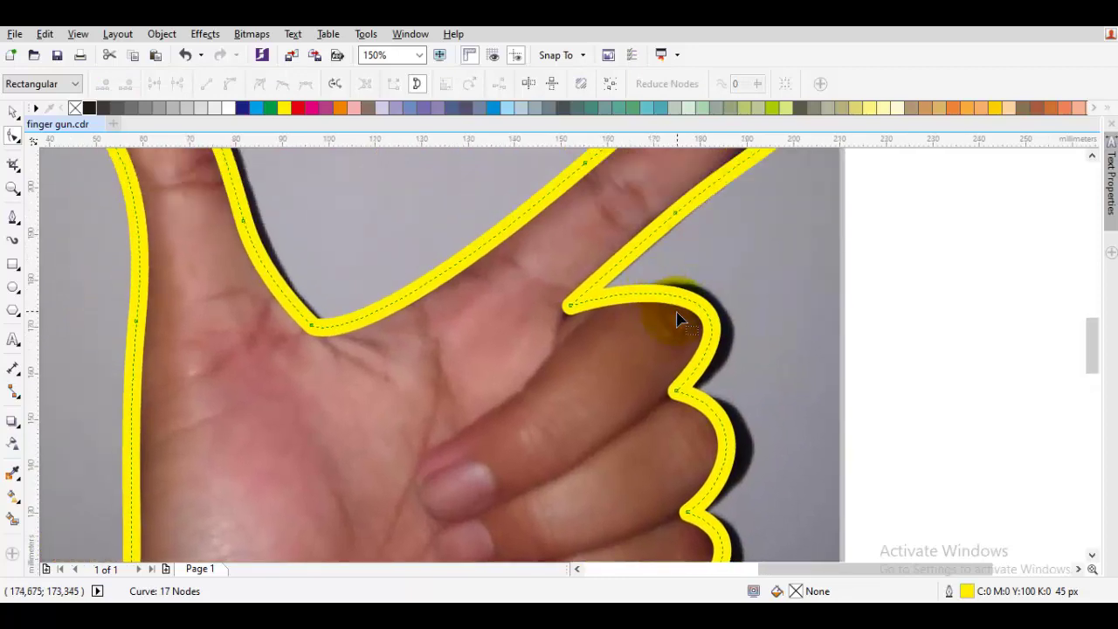
pyautogui.scroll(-1, 666, 341)
pyautogui.scroll(-1, 667, 341)
pyautogui.scroll(1, 701, 289)
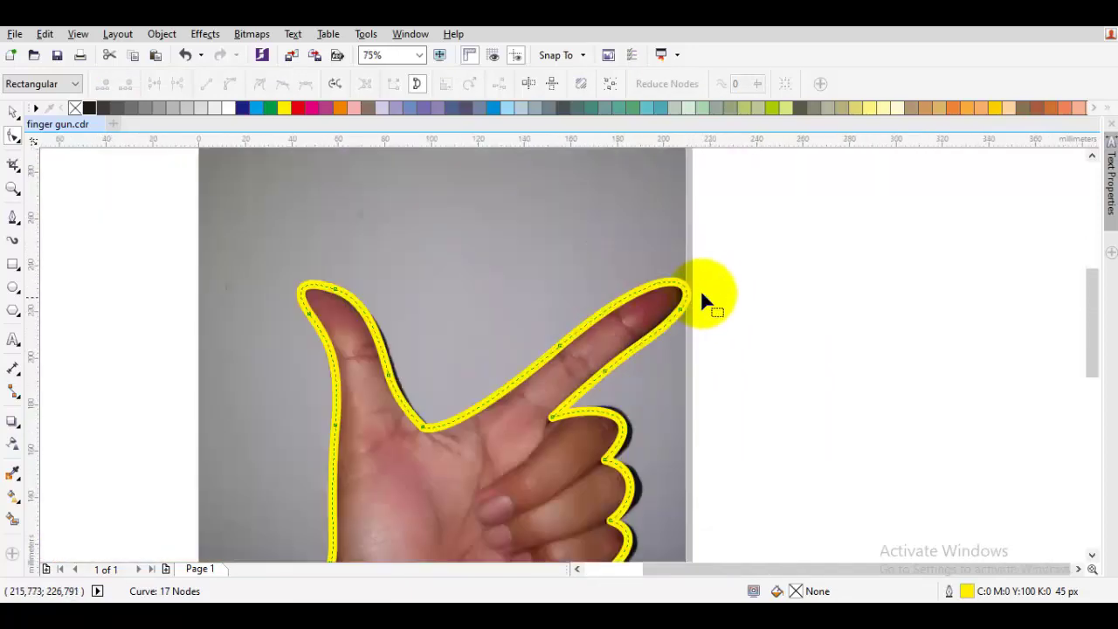
pyautogui.click(683, 304)
pyautogui.scroll(1, 687, 306)
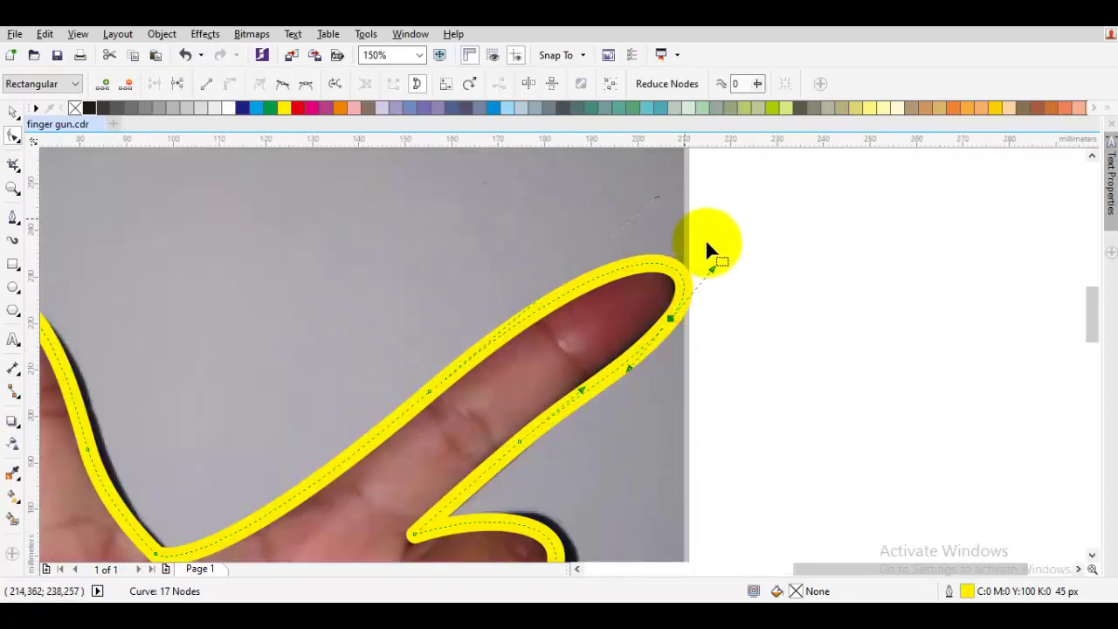
pyautogui.moveTo(656, 194); pyautogui.dragTo(659, 187)
pyautogui.scroll(-1, 674, 261)
pyautogui.moveTo(651, 383); pyautogui.dragTo(705, 260)
# Reshape the outline around the curled middle finger by adjusting the handles of its curve segment from the index finger crease
pyautogui.click(622, 331)
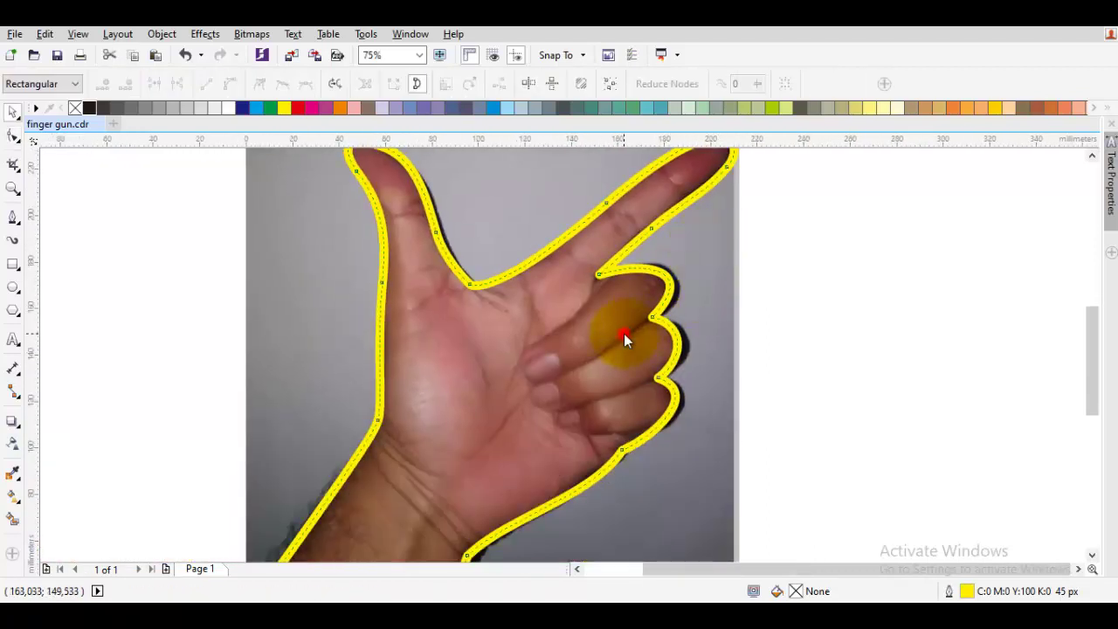
pyautogui.rightClick(624, 333)
pyautogui.click(536, 321)
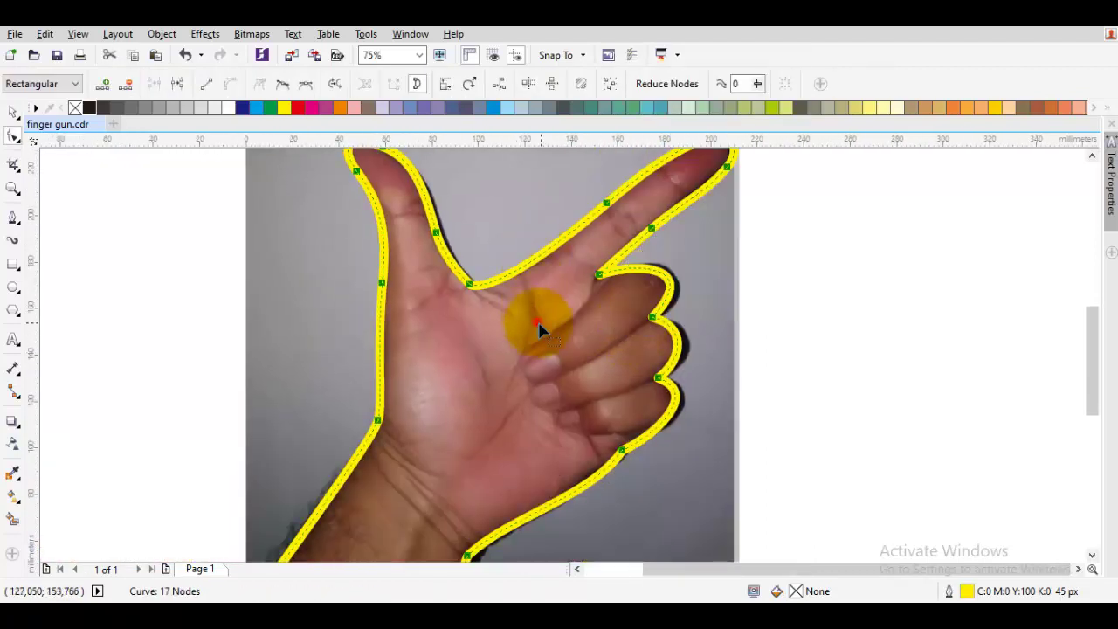
pyautogui.scroll(2, 609, 286)
pyautogui.click(590, 277)
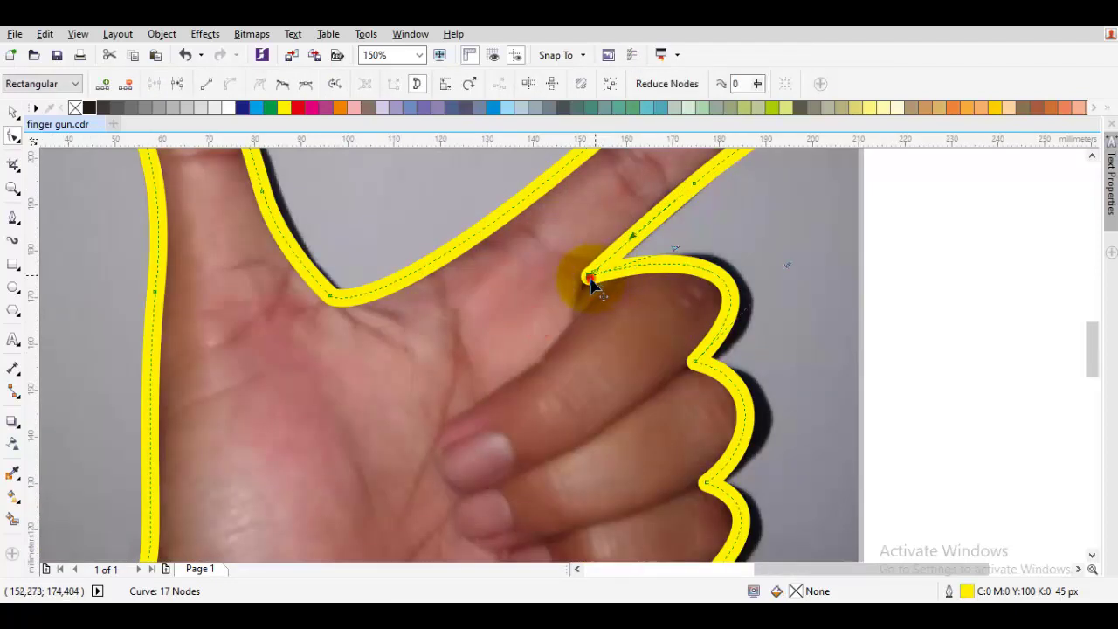
pyautogui.moveTo(674, 249)
pyautogui.mouseDown()
pyautogui.moveTo(670, 238)
pyautogui.moveTo(687, 241)
pyautogui.mouseUp()
pyautogui.moveTo(788, 264); pyautogui.dragTo(760, 307)
# Adjust the curve handles at the crease between the ring and little fingers to refine both finger bends
pyautogui.scroll(-1, 781, 286)
pyautogui.click(754, 377)
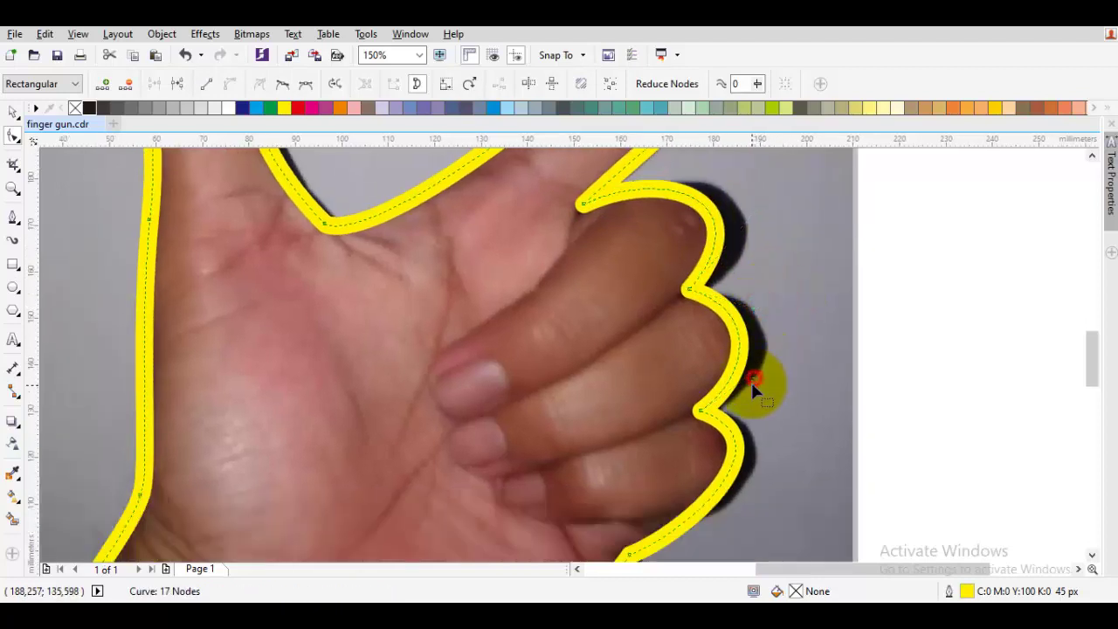
pyautogui.click(701, 411)
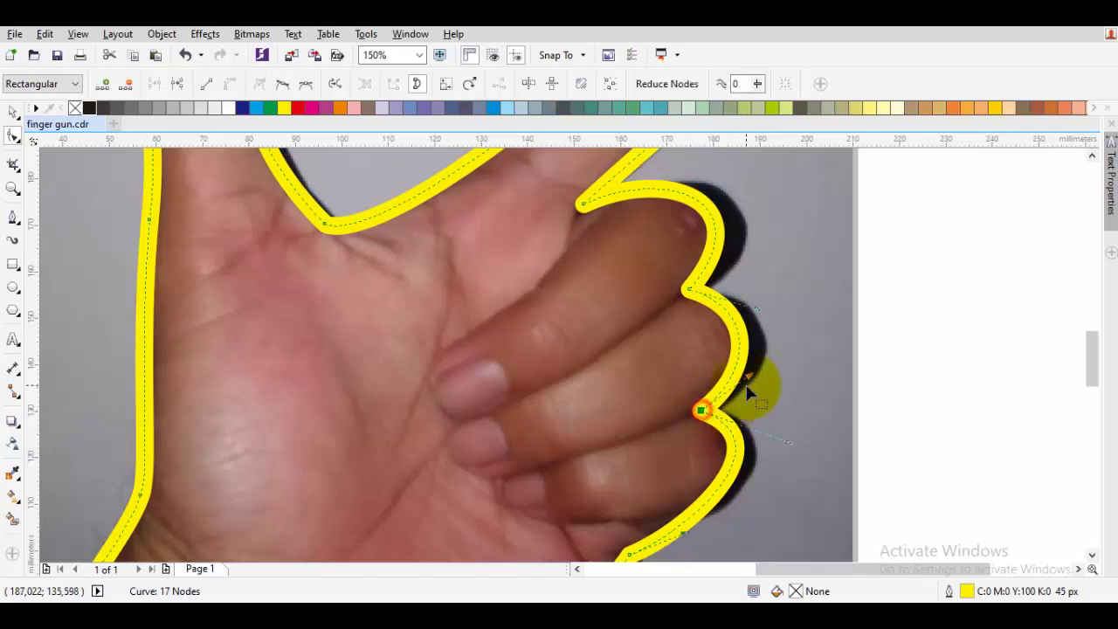
pyautogui.moveTo(749, 380); pyautogui.dragTo(754, 379)
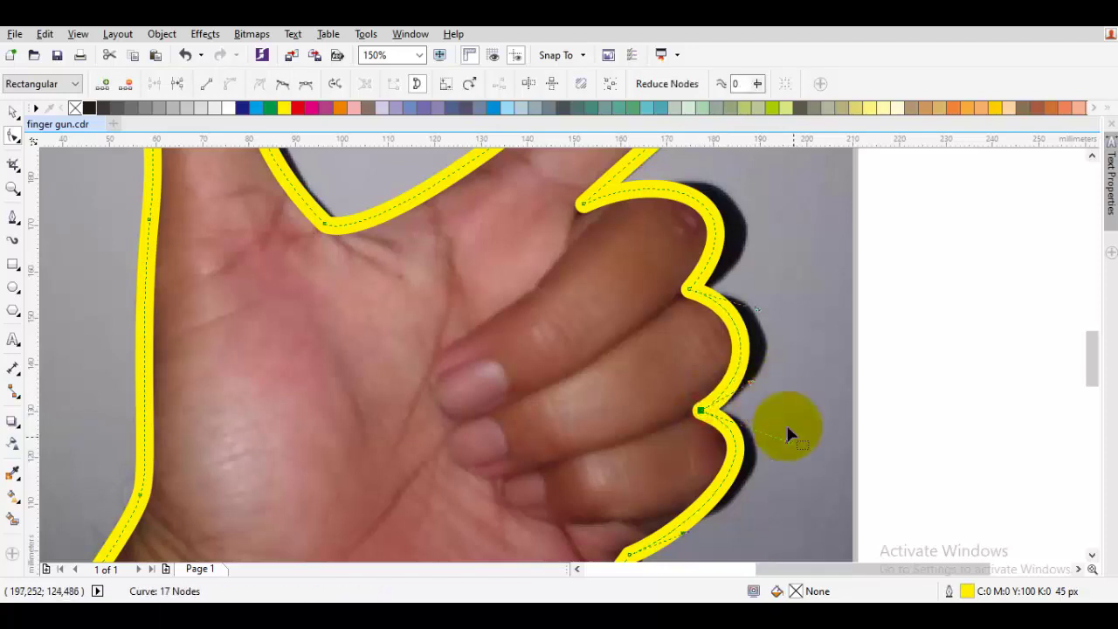
pyautogui.moveTo(789, 430); pyautogui.dragTo(748, 374)
pyautogui.scroll(-1, 706, 394)
# Fill the closed hand outline with teal (C:60 M:0 Y:20 K:20)
pyautogui.press('space')
pyautogui.scroll(-4, 699, 402)
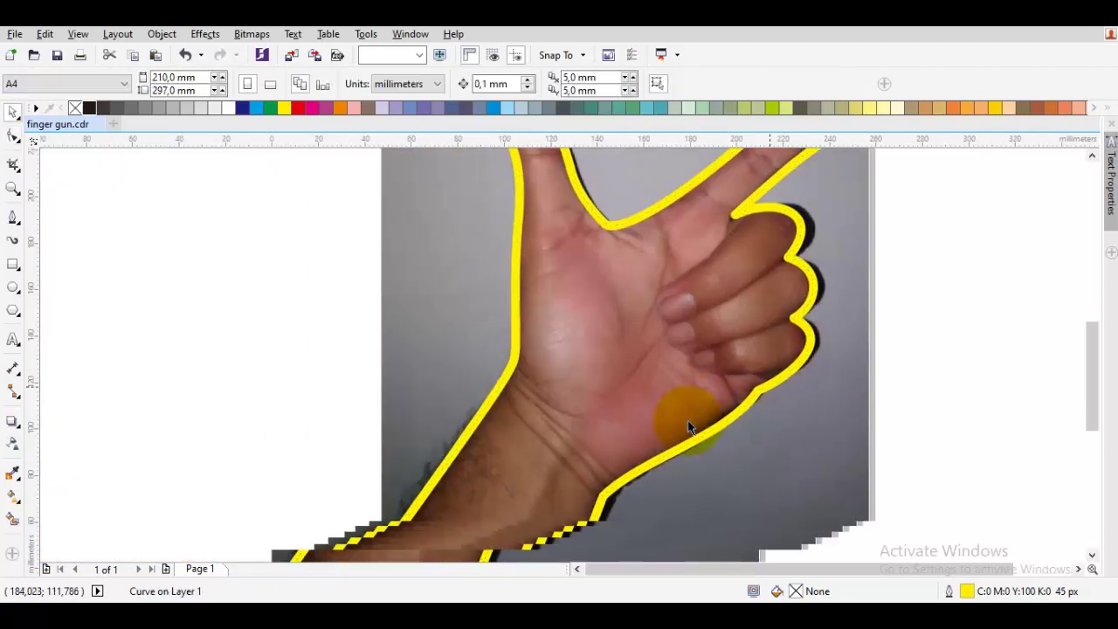
pyautogui.click(853, 364)
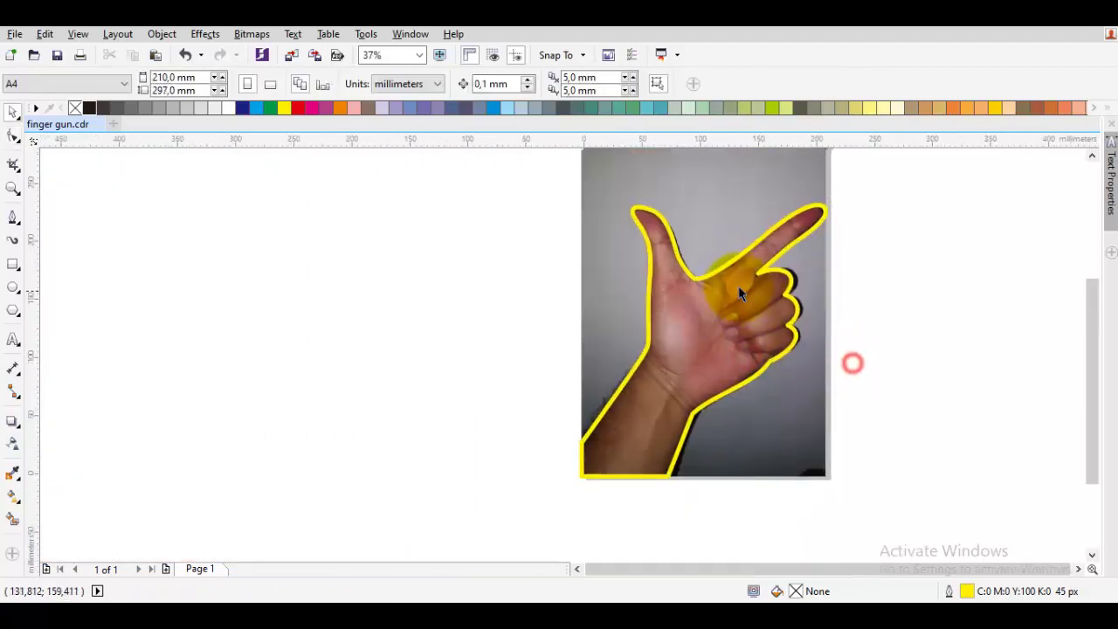
pyautogui.moveTo(738, 286); pyautogui.dragTo(658, 304)
pyautogui.click(654, 305)
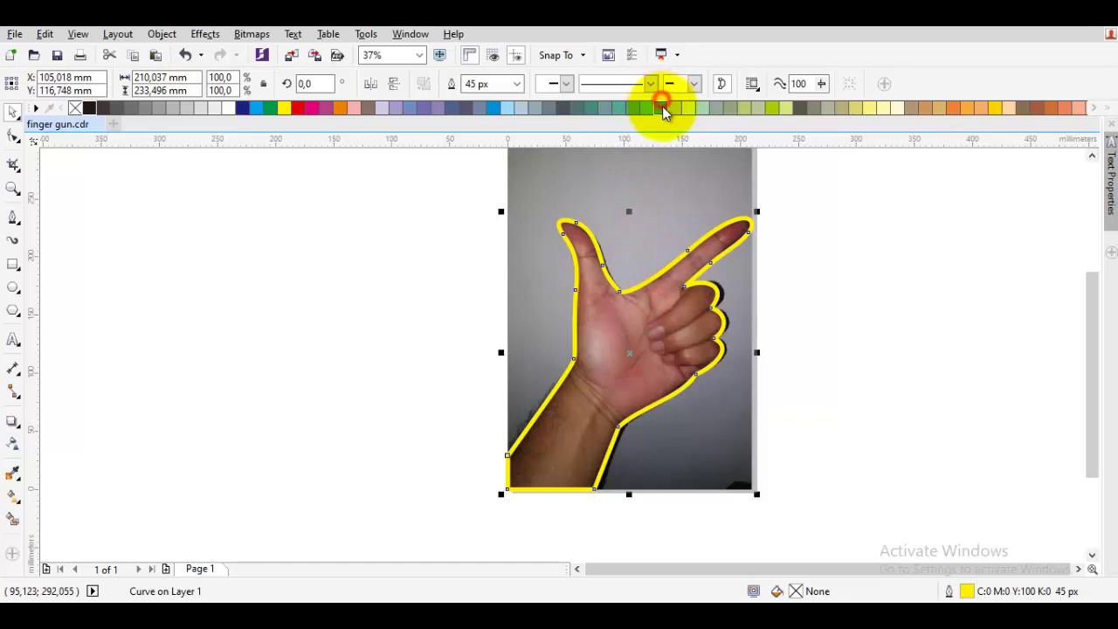
pyautogui.click(662, 107)
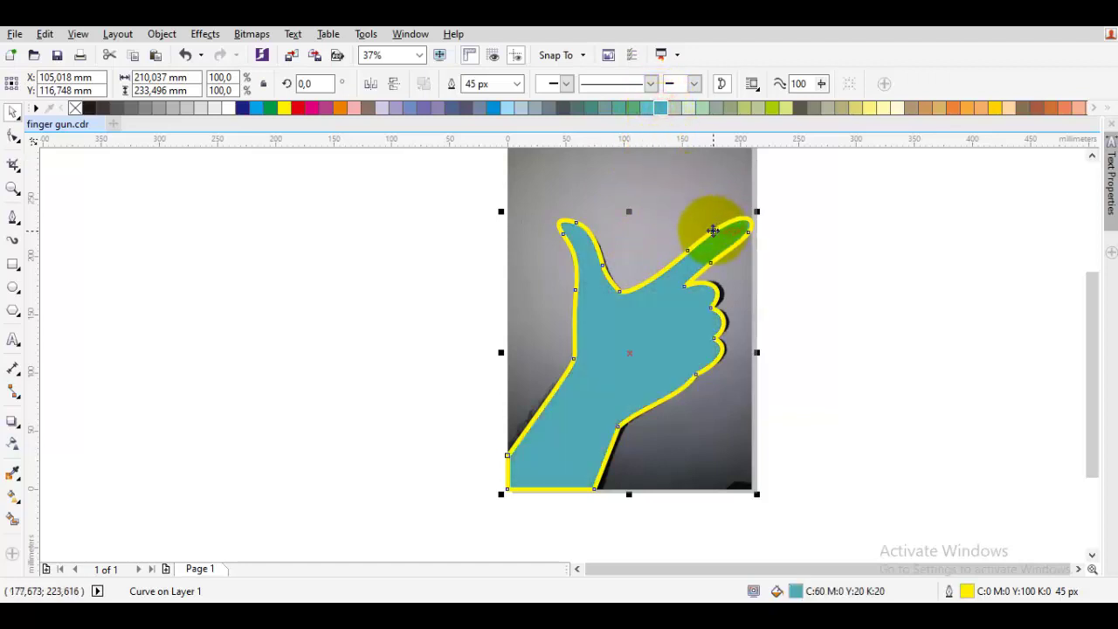
# Convert the thick yellow outline to a separate object and give the teal hand shape a yellow hairline outline
pyautogui.hotkey('ctrl', 'shift', 'q')
pyautogui.click(643, 325)
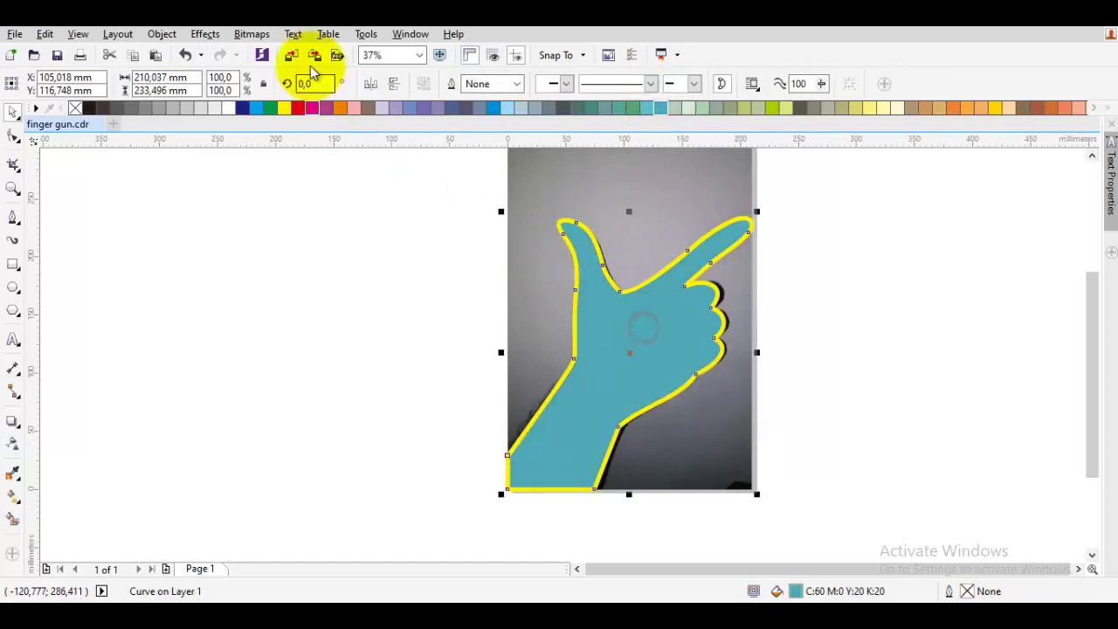
pyautogui.rightClick(283, 110)
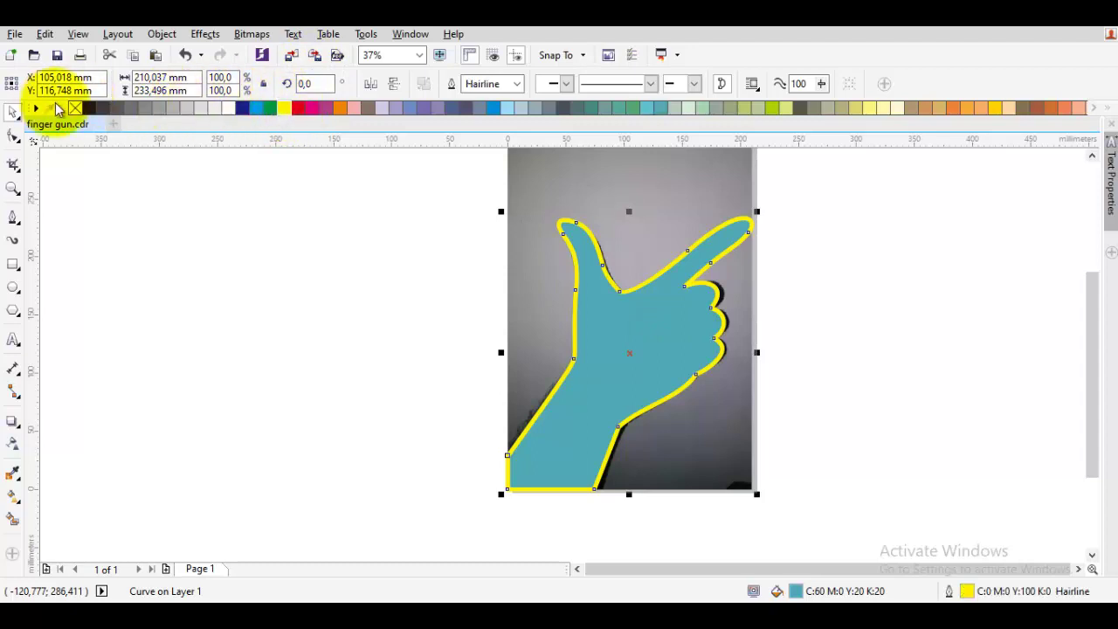
pyautogui.click(376, 200)
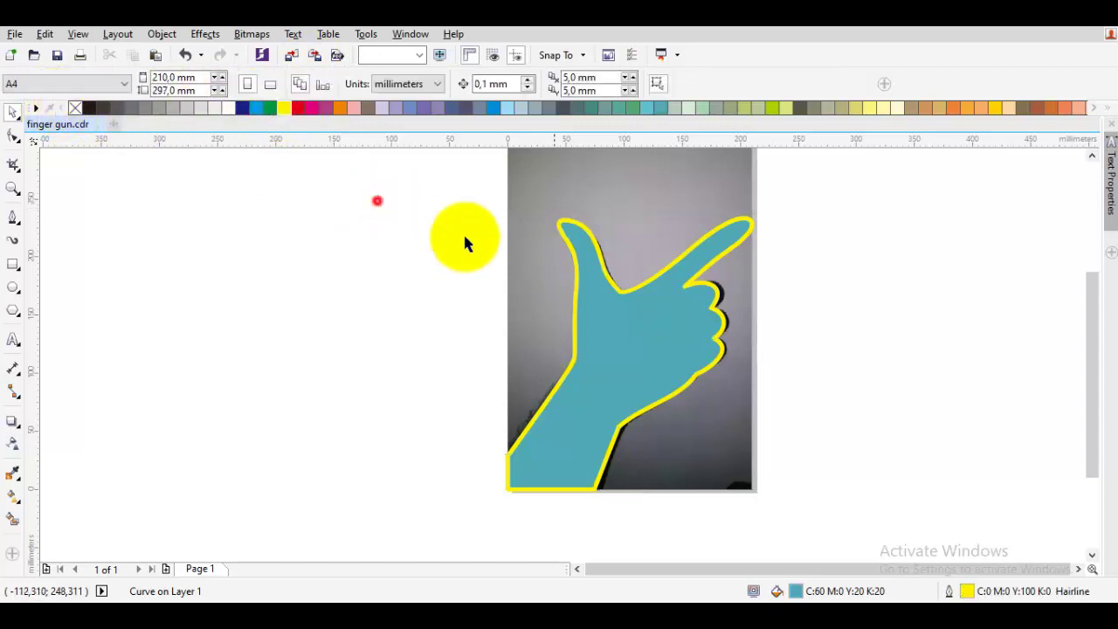
# Remove the fill from the teal hand shape so that the photo shows through
pyautogui.click(587, 281)
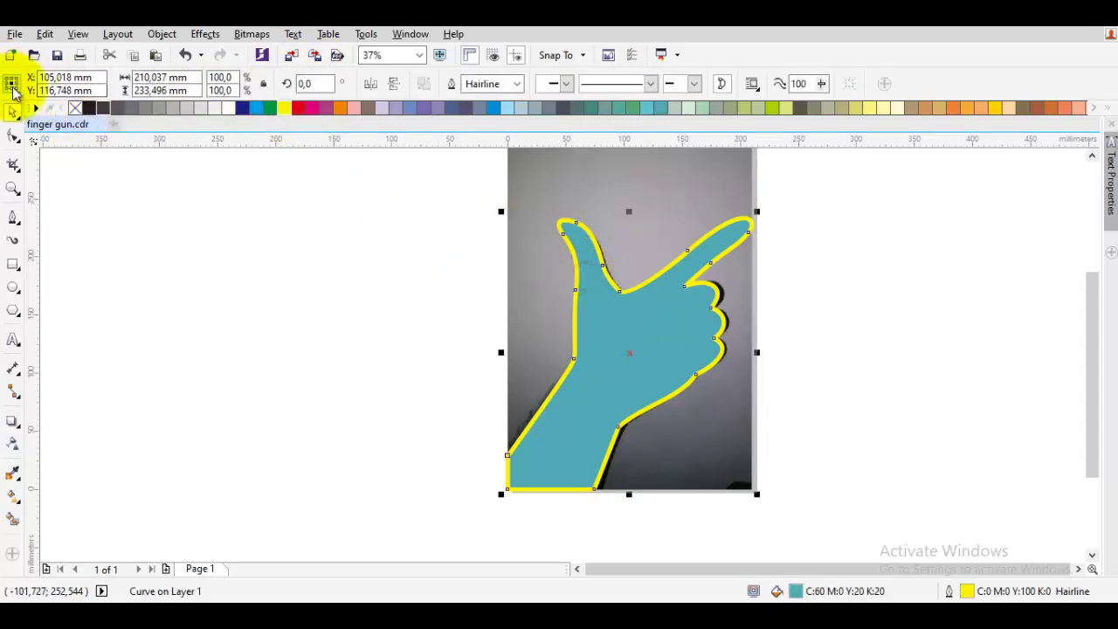
pyautogui.click(73, 109)
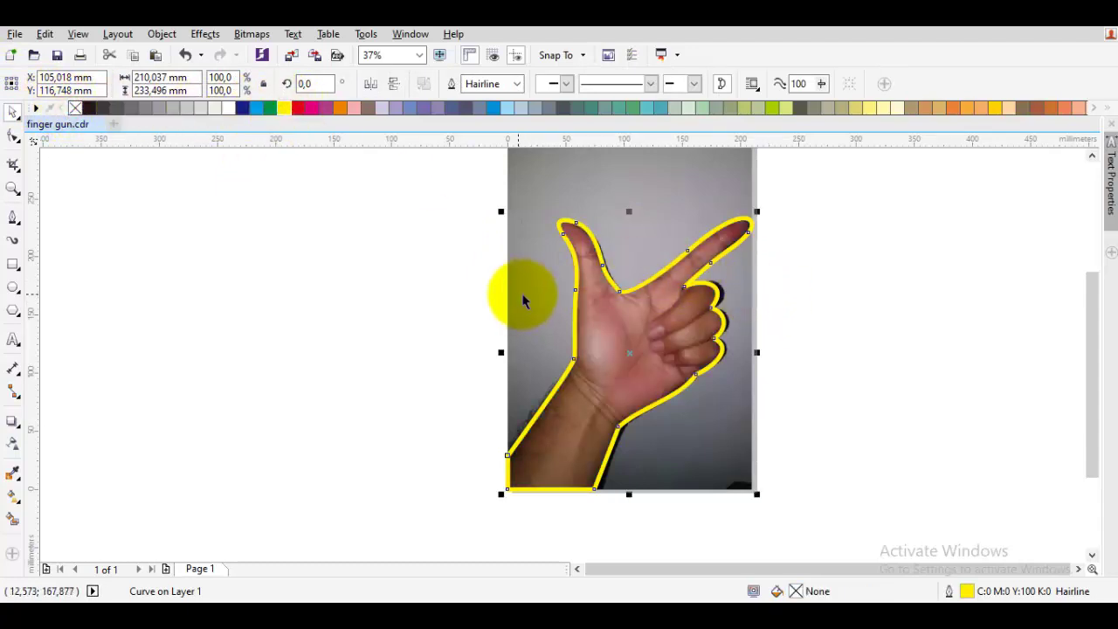
pyautogui.click(397, 286)
# Start a 45 px yellow Pen curve at the crease below the index finger, arching onto the middle finger's upper edge
pyautogui.scroll(1, 754, 310)
pyautogui.press('space')
pyautogui.scroll(1, 634, 300)
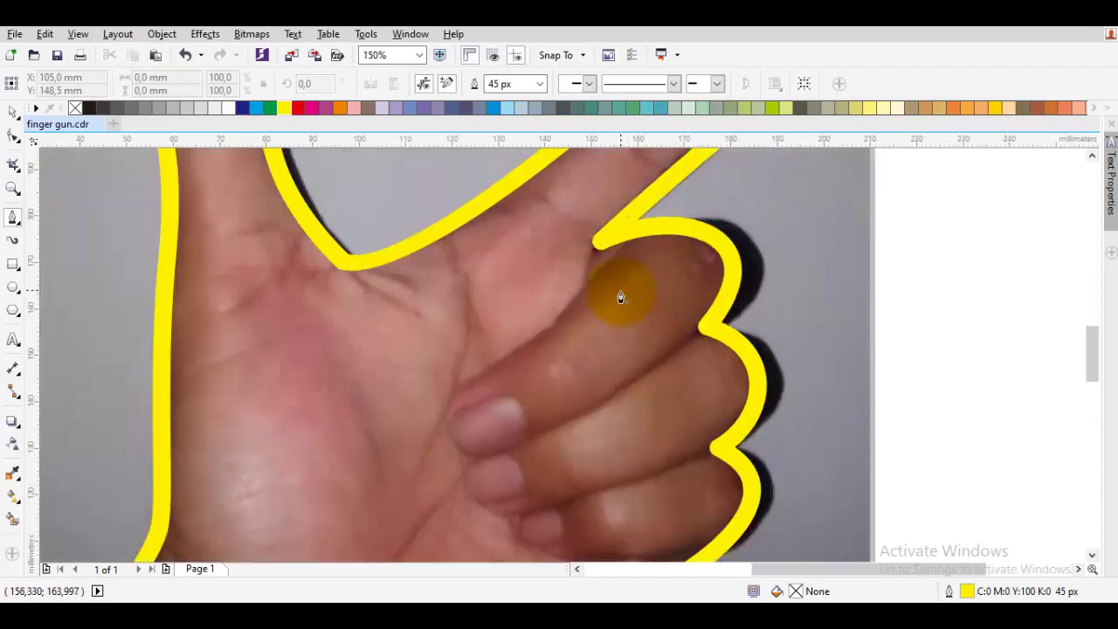
pyautogui.scroll(2, 588, 267)
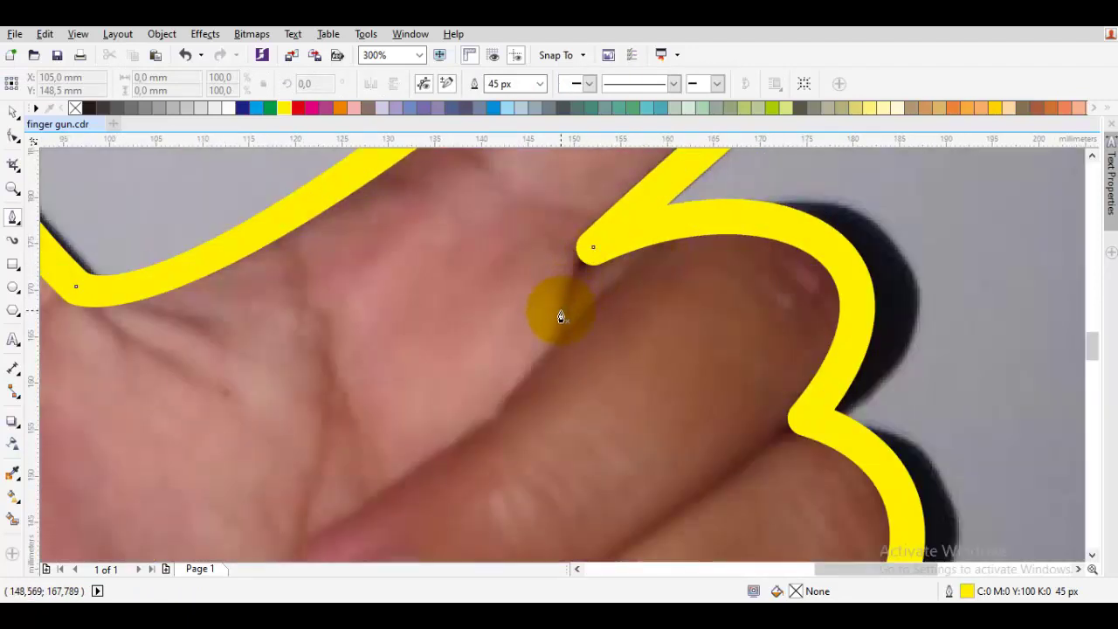
pyautogui.moveTo(560, 310); pyautogui.dragTo(558, 269)
pyautogui.press('space')
pyautogui.press('space')
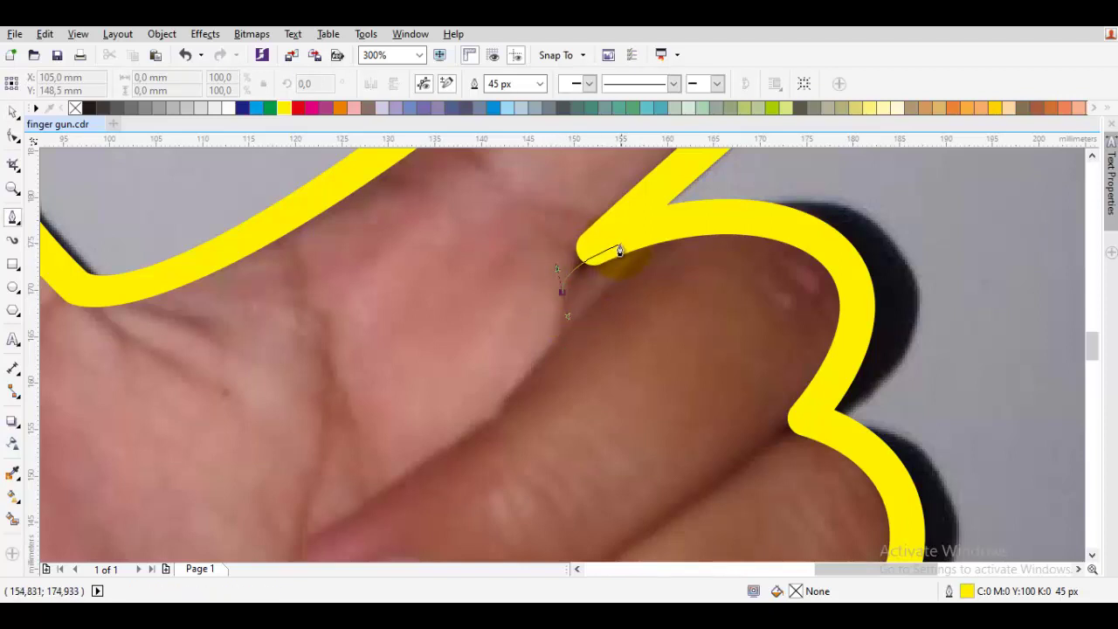
pyautogui.moveTo(648, 242); pyautogui.dragTo(689, 239)
pyautogui.scroll(-3, 697, 238)
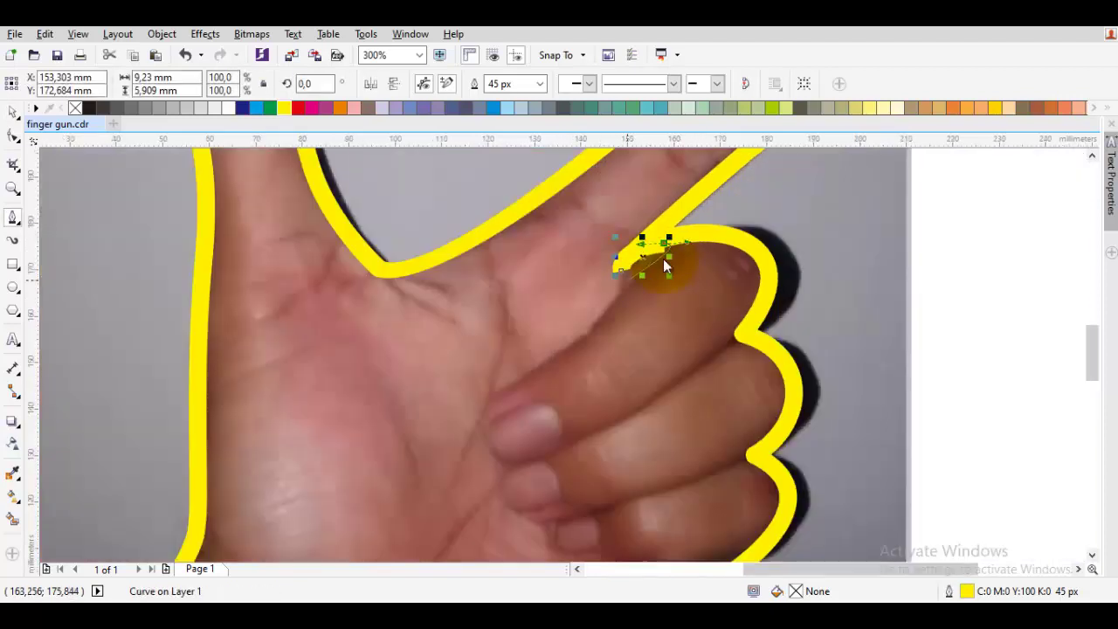
pyautogui.click(642, 296)
pyautogui.moveTo(564, 343); pyautogui.dragTo(534, 357)
pyautogui.hotkey('ctrl', 'z')
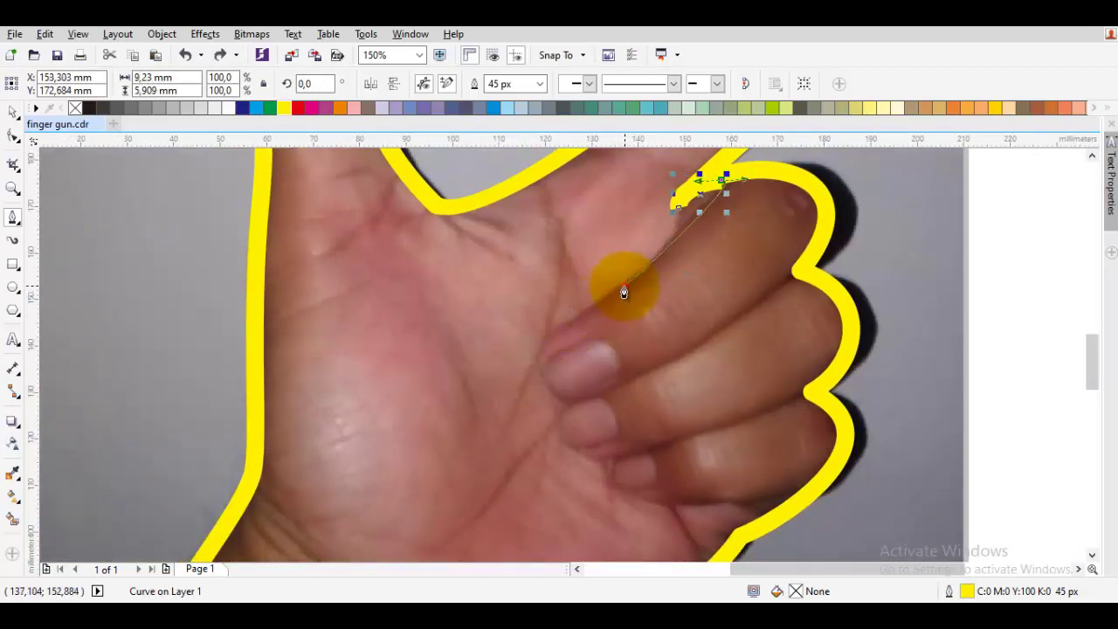
# Extend the curve along the middle finger's inner edge and around its fingernail, and finish it there
pyautogui.click(624, 287)
pyautogui.moveTo(529, 347)
pyautogui.mouseDown()
pyautogui.moveTo(547, 386)
pyautogui.moveTo(594, 415)
pyautogui.mouseUp()
pyautogui.press('space')
# Move the curve's middle node onto the finger's edge and adjust its handle toward the fingertip
pyautogui.doubleClick(580, 322)
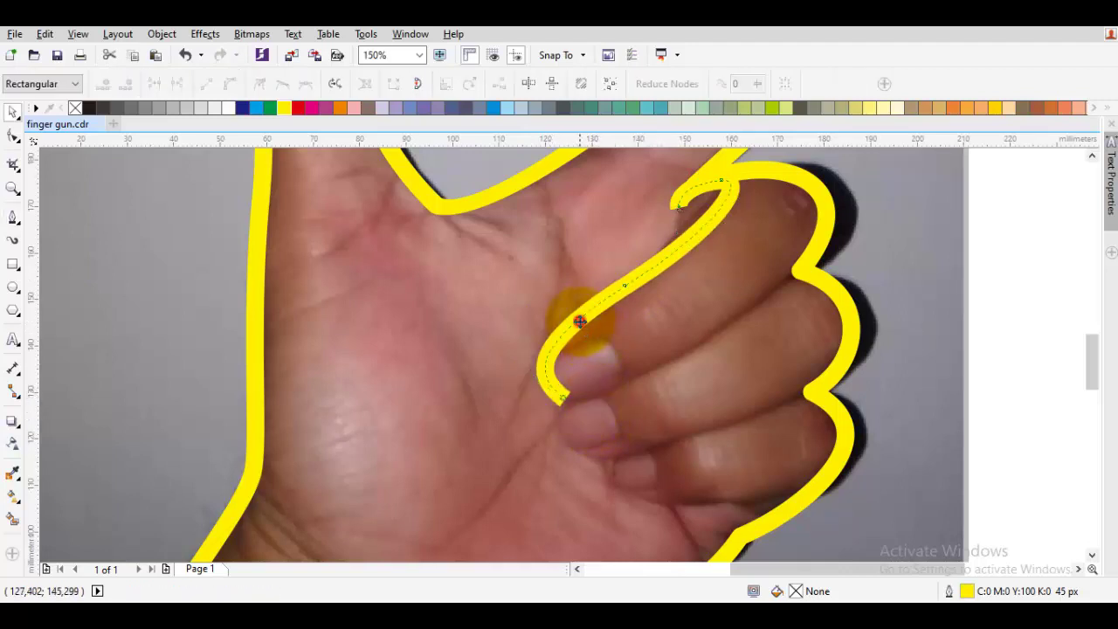
pyautogui.click(624, 289)
pyautogui.moveTo(624, 288); pyautogui.dragTo(615, 296)
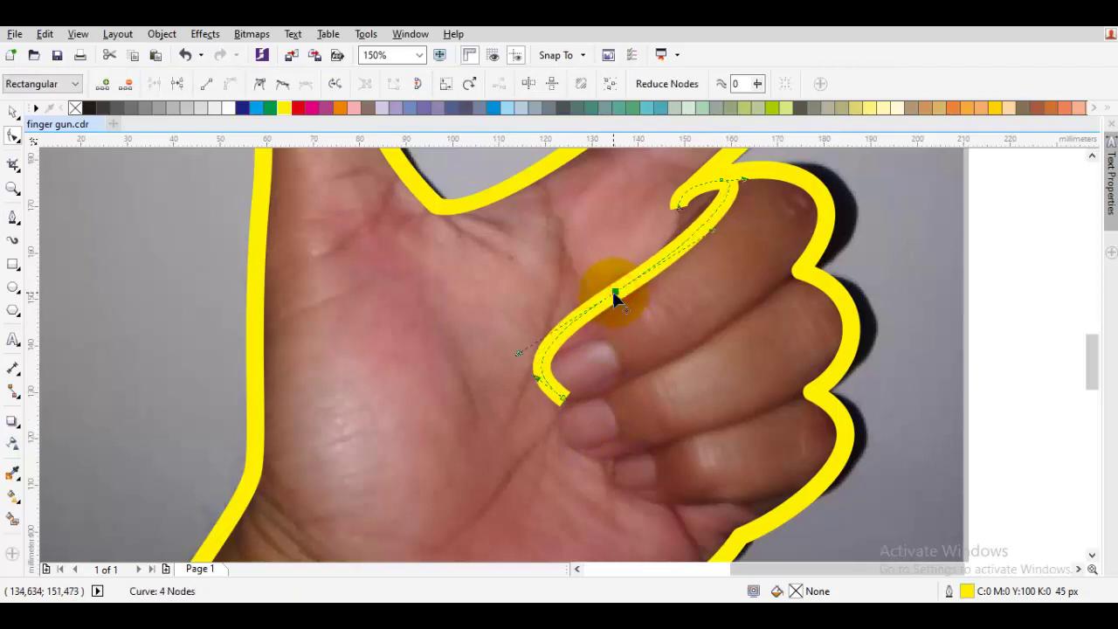
pyautogui.moveTo(520, 354); pyautogui.dragTo(521, 349)
pyautogui.press('space')
pyautogui.press('Escape')
pyautogui.scroll(1, 703, 197)
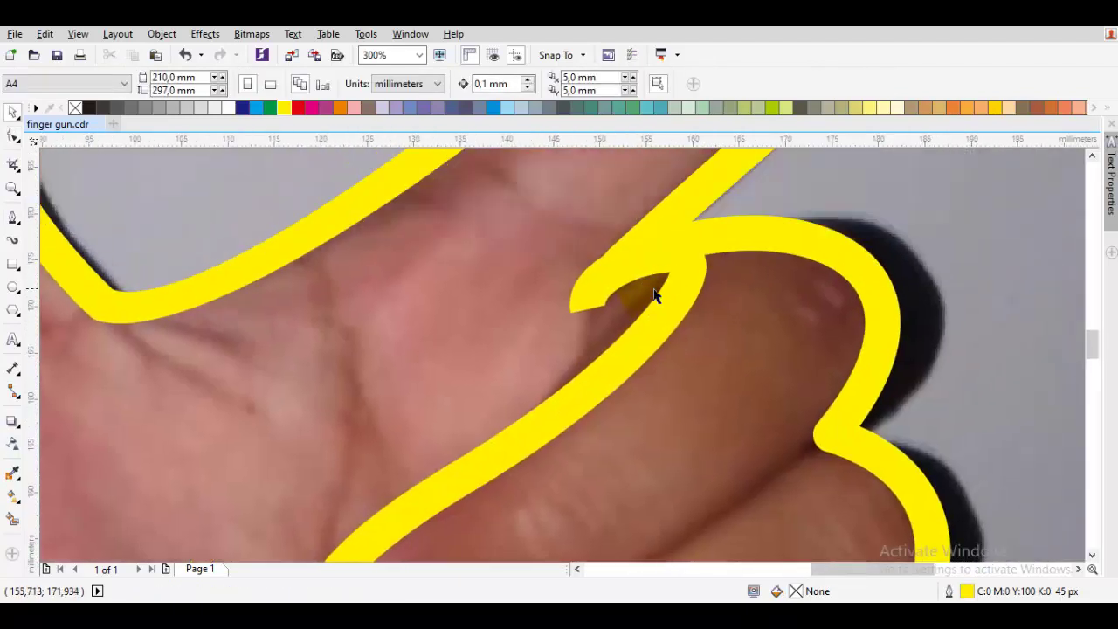
pyautogui.click(675, 289)
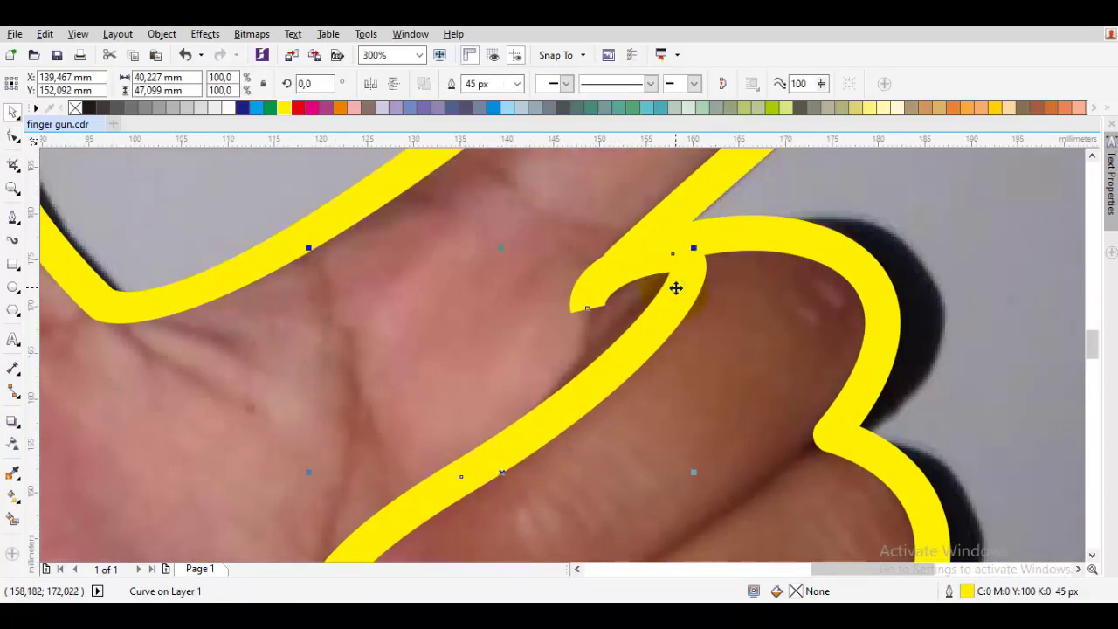
pyautogui.press('Escape')
pyautogui.moveTo(575, 353); pyautogui.dragTo(547, 327)
pyautogui.hotkey('ctrl', 'z')
# Convert the outline of the middle finger's inner curve to an object
pyautogui.keyDown('alt'); pyautogui.click(632, 359); pyautogui.keyUp('alt')
pyautogui.keyDown('alt'); pyautogui.click(628, 356); pyautogui.keyUp('alt')
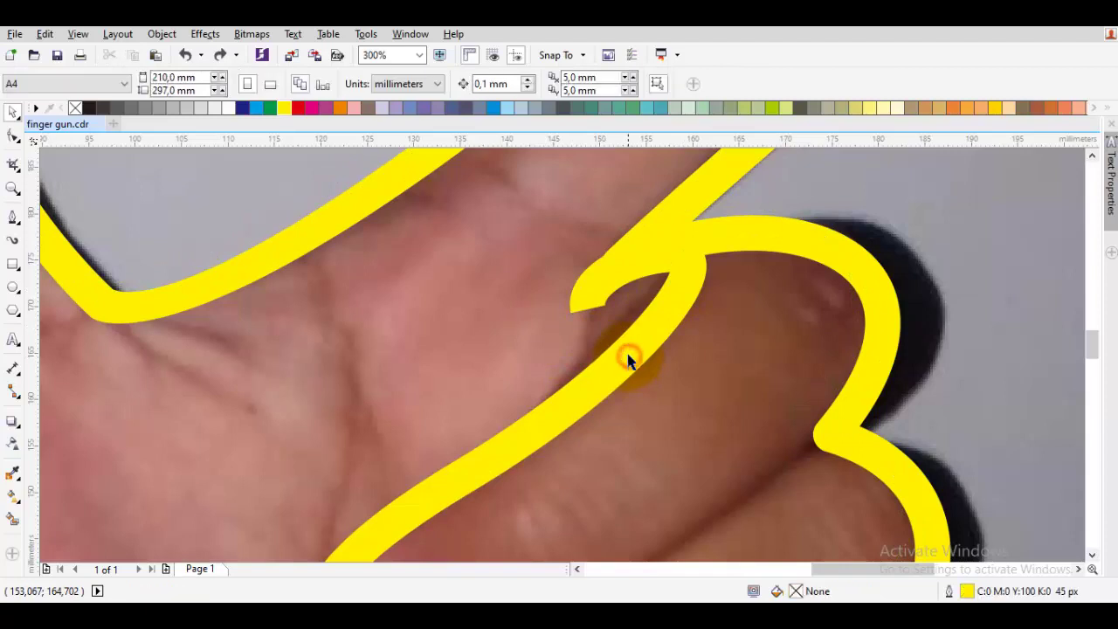
pyautogui.doubleClick(628, 356)
pyautogui.press('space')
pyautogui.press('Escape')
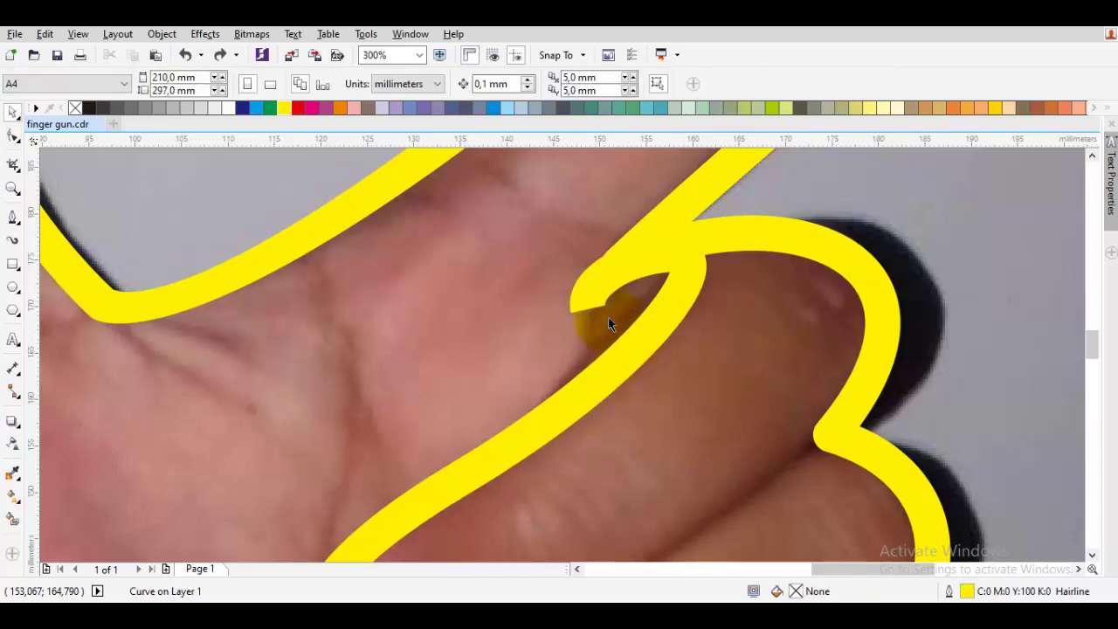
# Reshape the converted line's end at the index-finger crease into a pointed tip, deleting its surplus nodes
pyautogui.doubleClick(594, 299)
pyautogui.click(605, 306)
pyautogui.press('Delete')
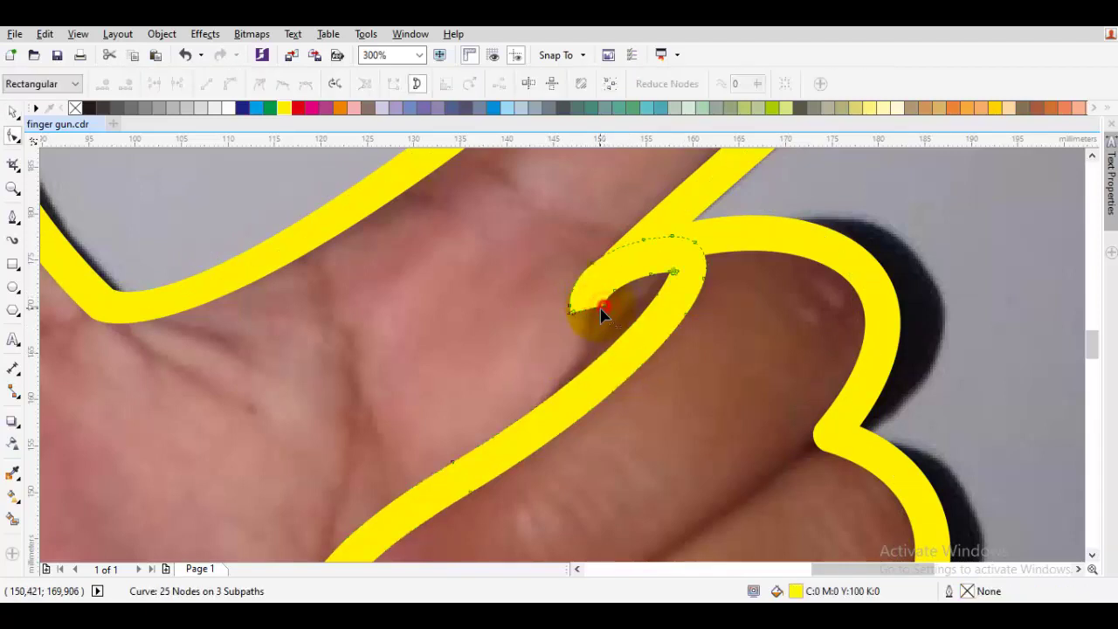
pyautogui.scroll(1, 579, 316)
pyautogui.moveTo(555, 316); pyautogui.dragTo(559, 354)
pyautogui.moveTo(529, 264); pyautogui.dragTo(682, 234)
pyautogui.press('Delete')
pyautogui.press('space')
pyautogui.scroll(-2, 630, 311)
pyautogui.click(656, 309)
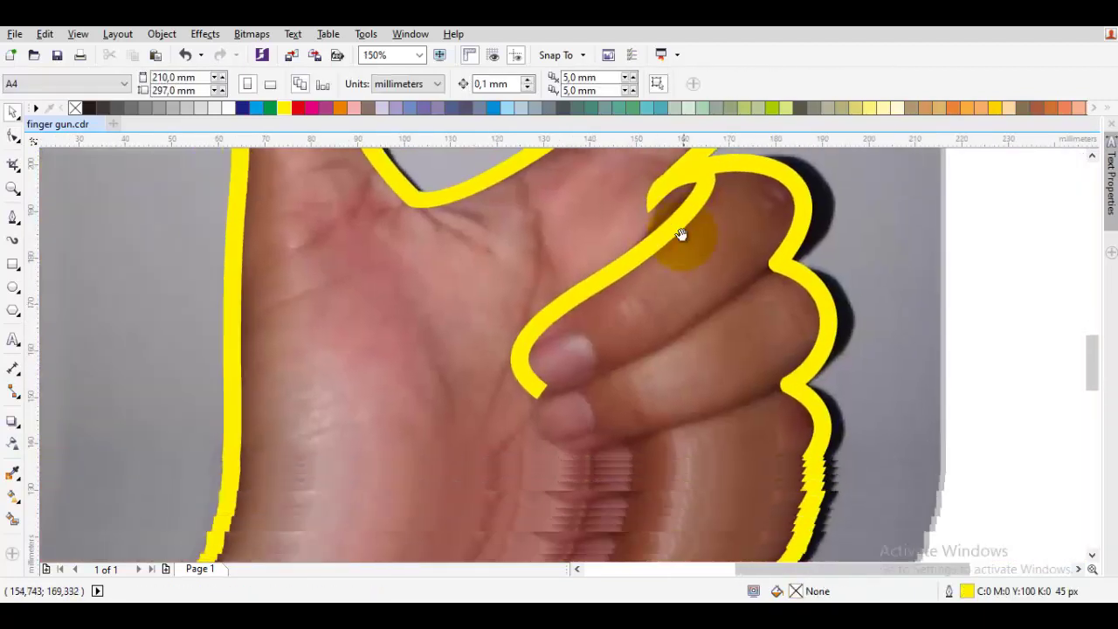
# Stretch the line's square end below the middle fingernail toward the gap between the middle and ring fingertips
pyautogui.scroll(1, 550, 390)
pyautogui.scroll(-1, 549, 387)
pyautogui.scroll(2, 541, 388)
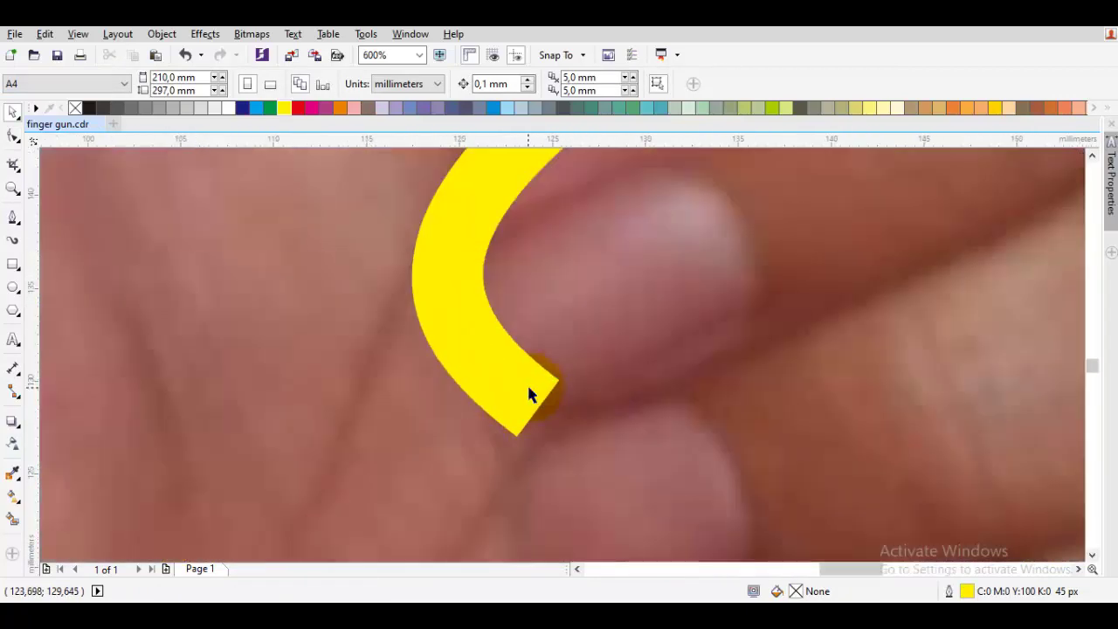
pyautogui.doubleClick(527, 387)
pyautogui.moveTo(558, 409); pyautogui.dragTo(561, 452)
pyautogui.press('space')
pyautogui.press('Escape')
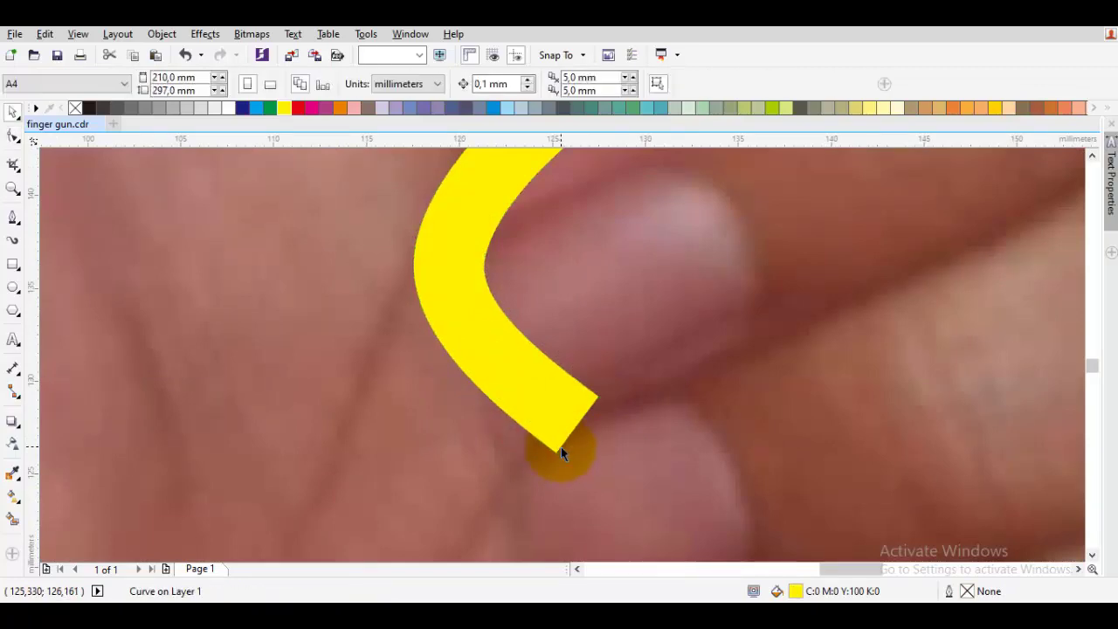
pyautogui.scroll(-2, 561, 447)
# Start a 45 px yellow Pen curve at the notch between middle and ring fingers, following their shared edge to beside the ring fingernail
pyautogui.press('space')
pyautogui.scroll(1, 789, 323)
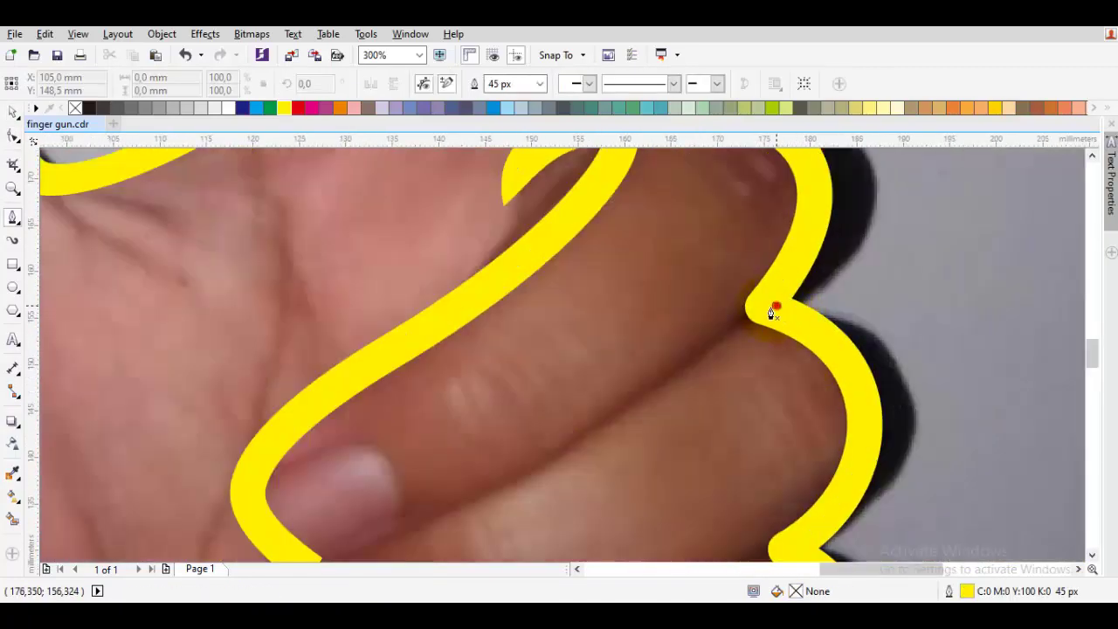
pyautogui.moveTo(703, 348); pyautogui.dragTo(701, 344)
pyautogui.moveTo(591, 461); pyautogui.dragTo(711, 280)
pyautogui.moveTo(571, 329); pyautogui.dragTo(422, 382)
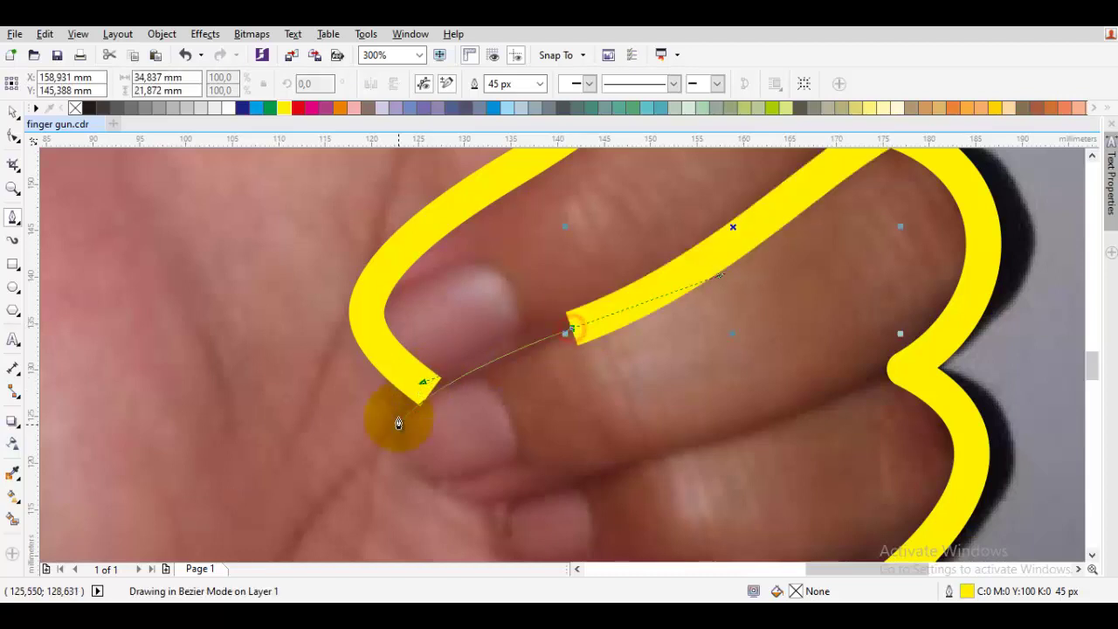
pyautogui.moveTo(398, 433)
pyautogui.mouseDown()
pyautogui.moveTo(437, 335)
pyautogui.moveTo(438, 396)
pyautogui.moveTo(438, 386)
pyautogui.mouseUp()
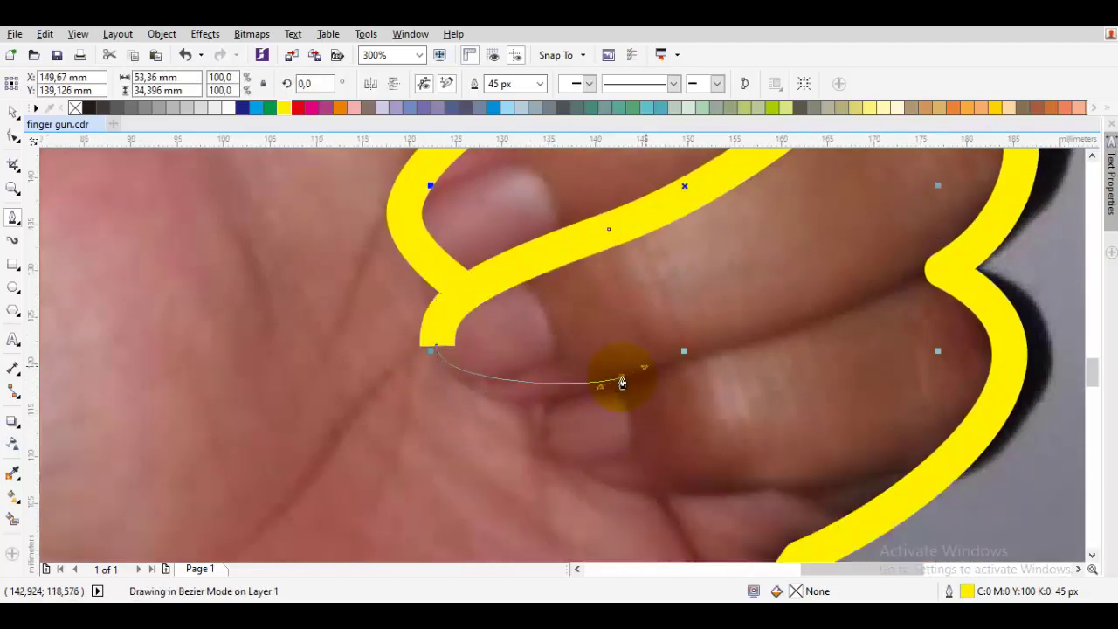
# Extend the curve under the ring finger to the notch above the little finger and finish it, about 56 by 40 mm overall
pyautogui.moveTo(715, 335); pyautogui.dragTo(724, 330)
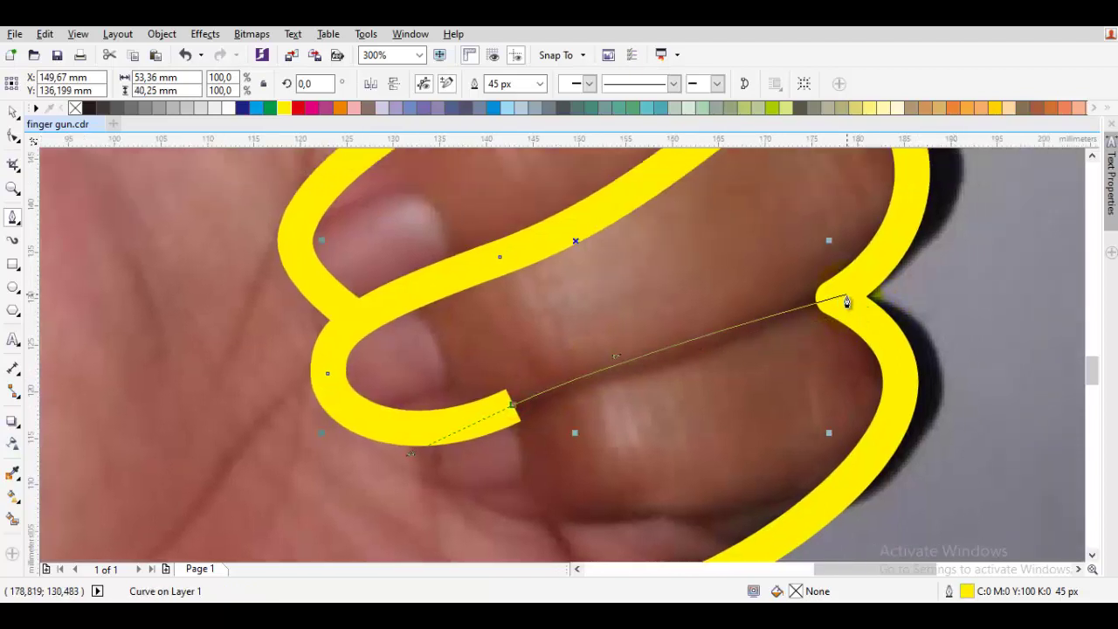
pyautogui.click(846, 302)
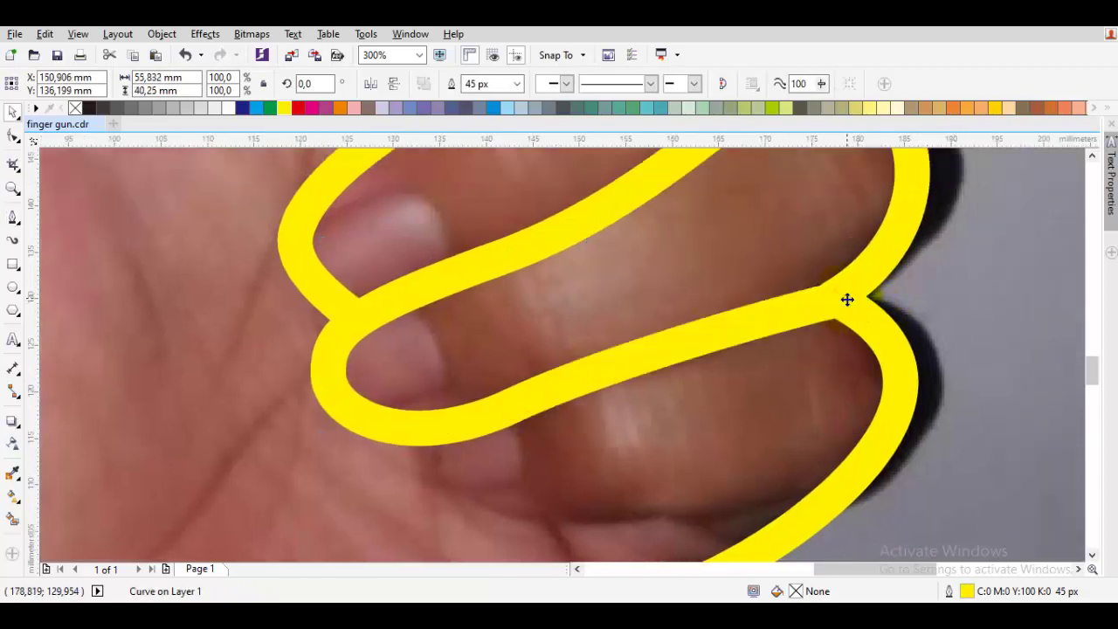
pyautogui.press('space')
# Convert the ring finger curve's outline to an object
pyautogui.scroll(-1, 848, 306)
pyautogui.click(834, 312)
pyautogui.moveTo(745, 327); pyautogui.dragTo(745, 330)
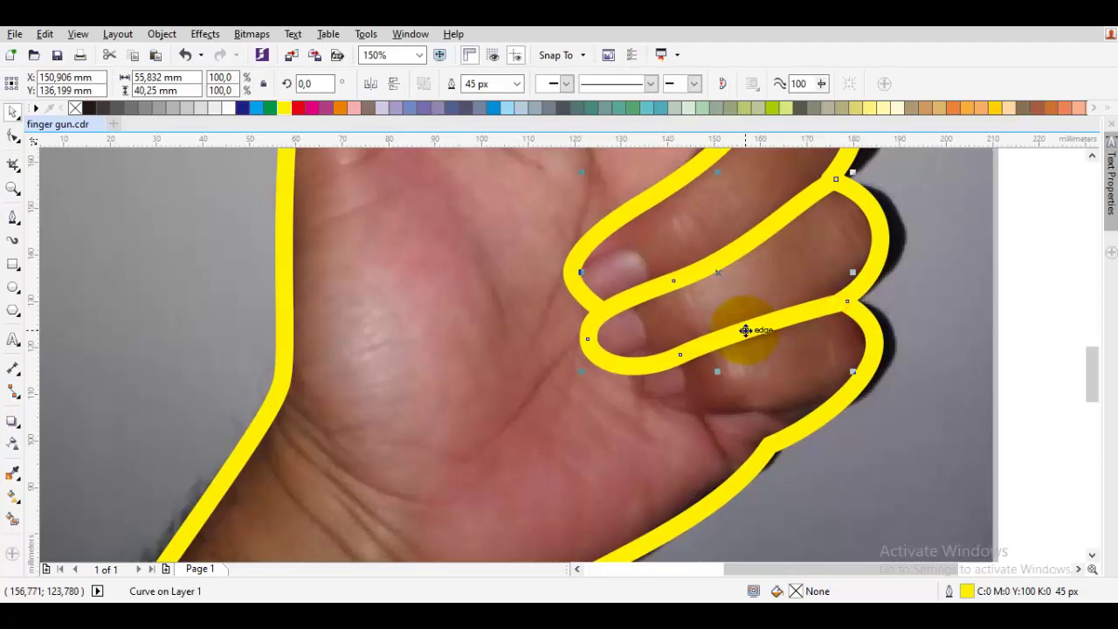
pyautogui.hotkey('ctrl', 'shift', 'q')
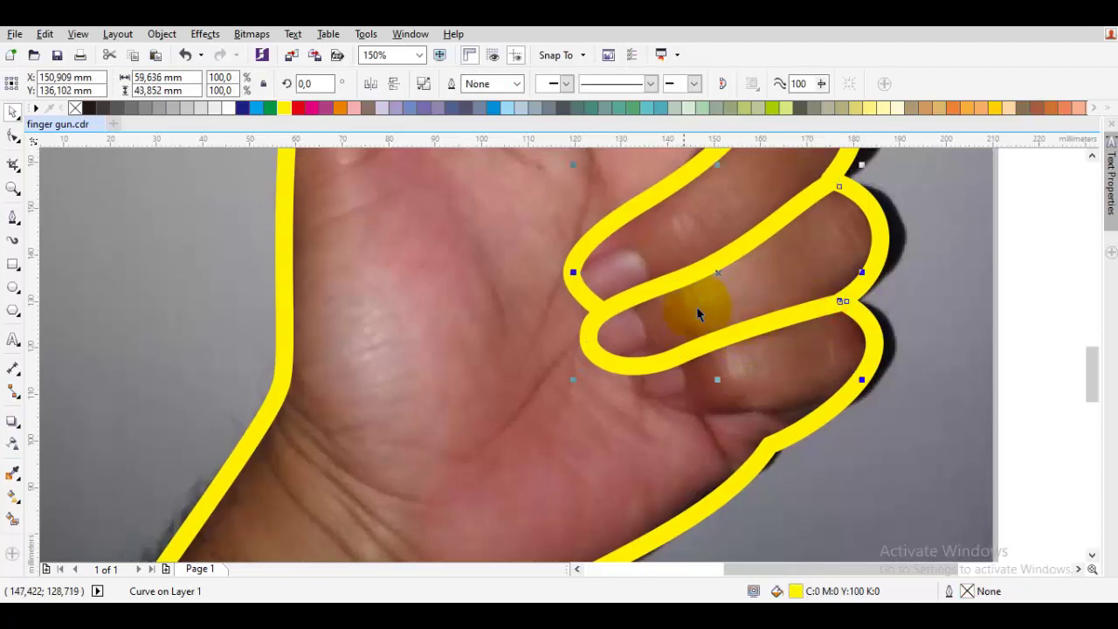
pyautogui.click(656, 321)
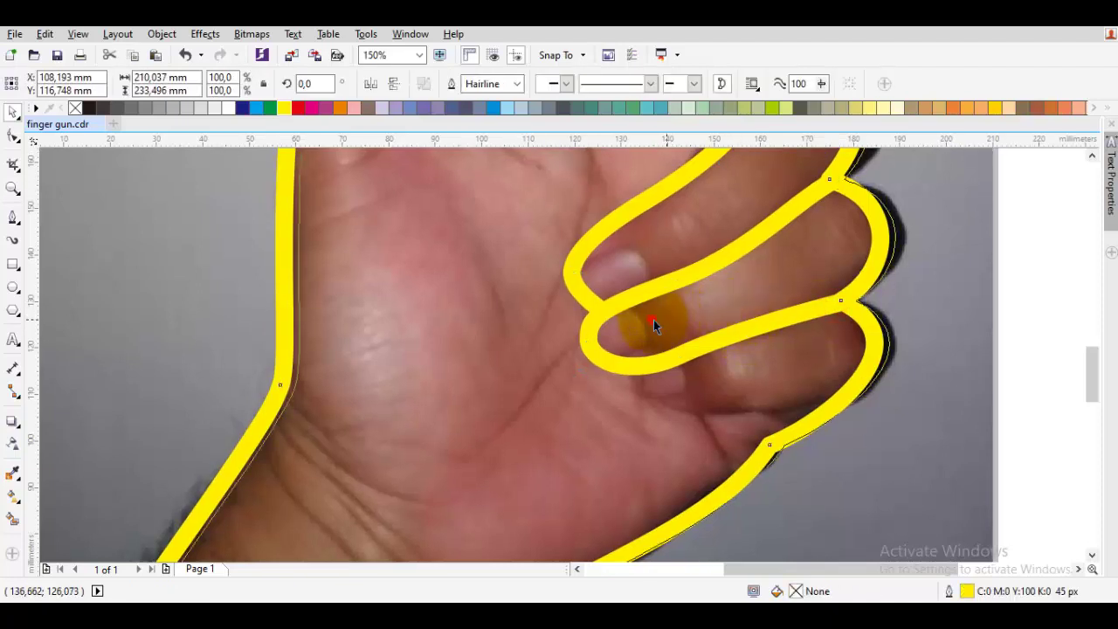
pyautogui.press('Escape')
# Weld the converted ring-finger line and the middle-finger line into one shape
pyautogui.doubleClick(644, 366)
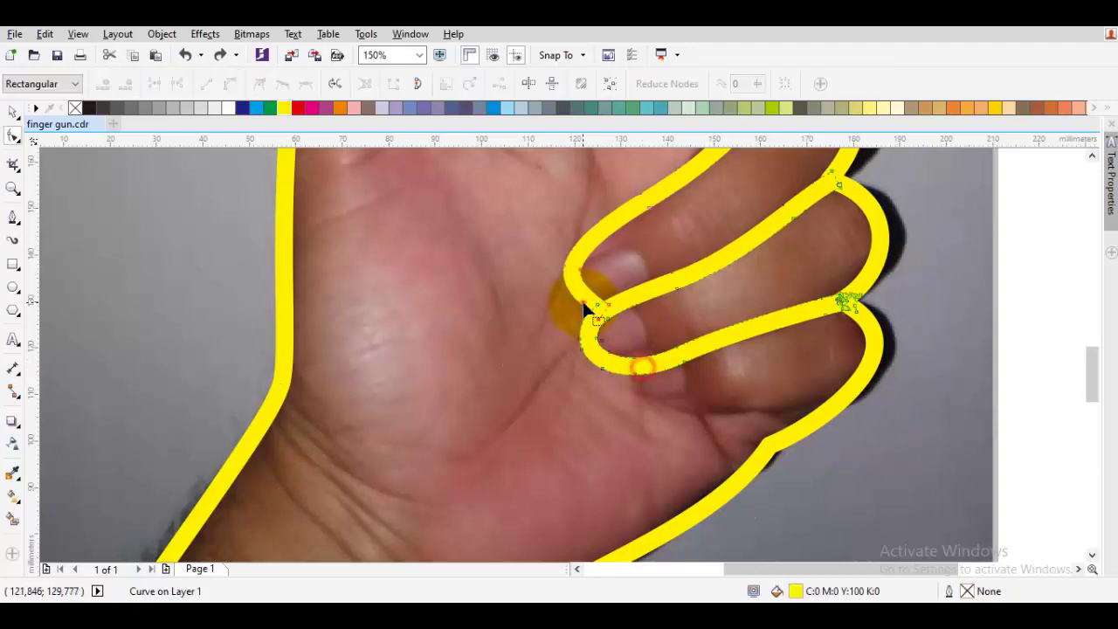
pyautogui.keyDown('shift'); pyautogui.click(584, 302); pyautogui.keyUp('shift')
pyautogui.press('space')
pyautogui.click(454, 84)
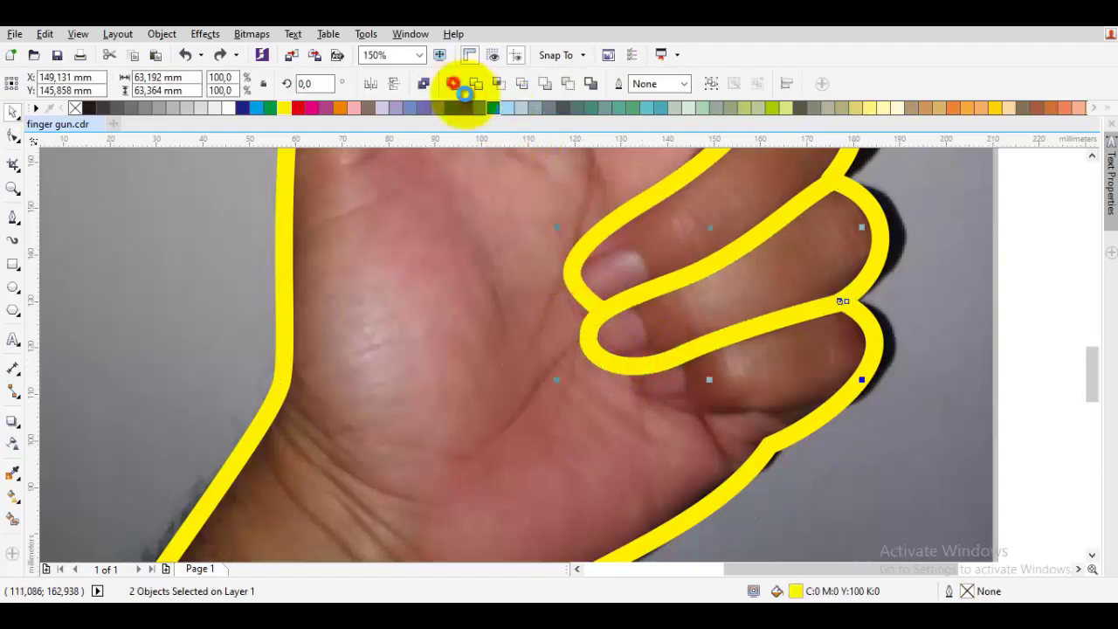
pyautogui.press('Escape')
# Draw a 45 px yellow Pen curve about 46 mm wide along the little finger's lower edge, from the hand contour up to the ring-finger line
pyautogui.scroll(1, 753, 385)
pyautogui.moveTo(783, 394); pyautogui.dragTo(748, 337)
pyautogui.press('F5')
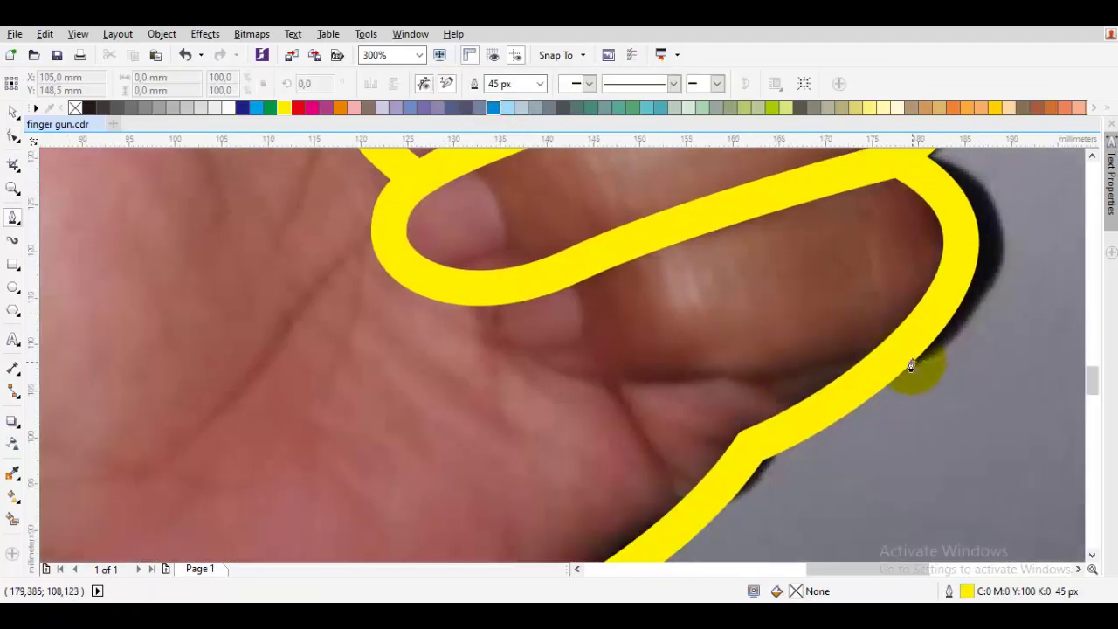
pyautogui.moveTo(781, 378); pyautogui.dragTo(771, 375)
pyautogui.hscroll(-1, 673, 395)
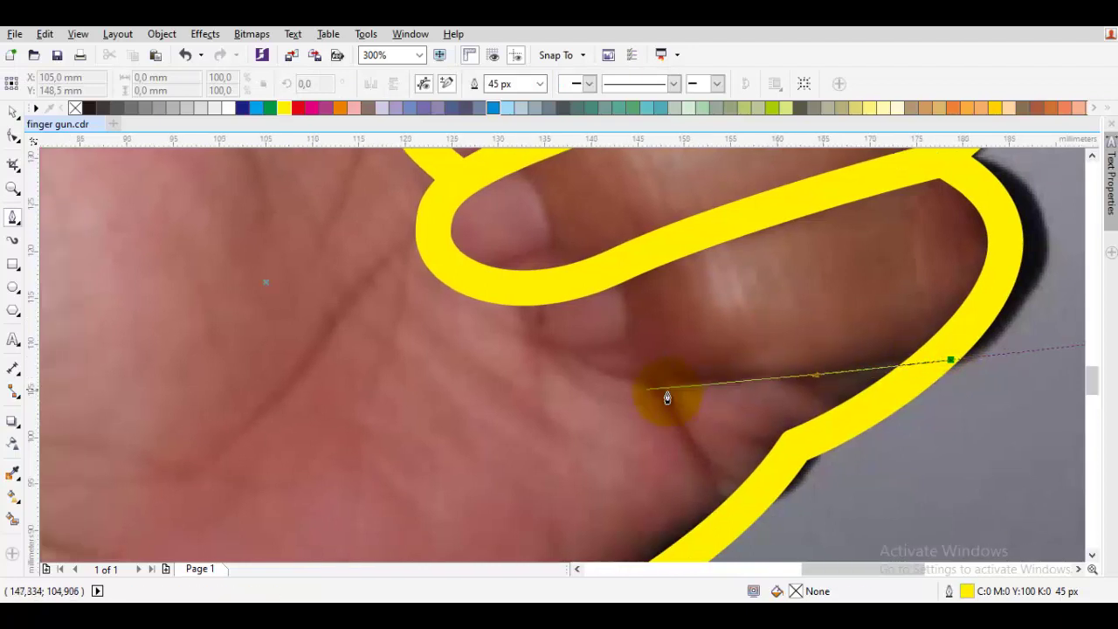
pyautogui.moveTo(519, 299); pyautogui.dragTo(500, 175)
pyautogui.press('space')
pyautogui.scroll(-1, 677, 367)
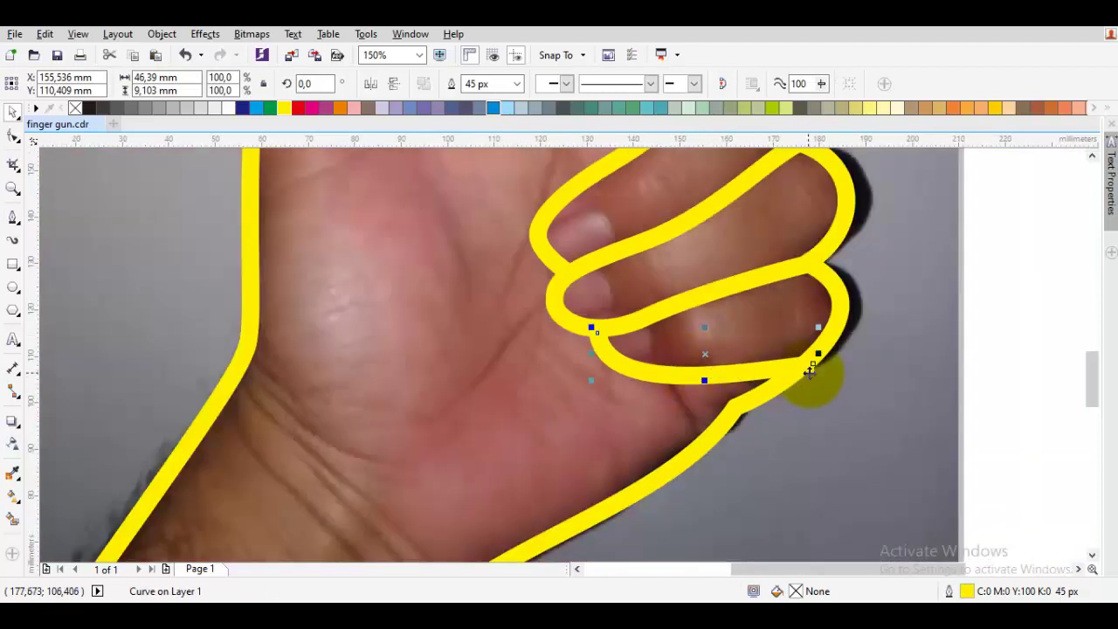
# Move the little-finger curve's outer end node inward so that it stays within the hand contour
pyautogui.press('F10')
pyautogui.scroll(2, 809, 373)
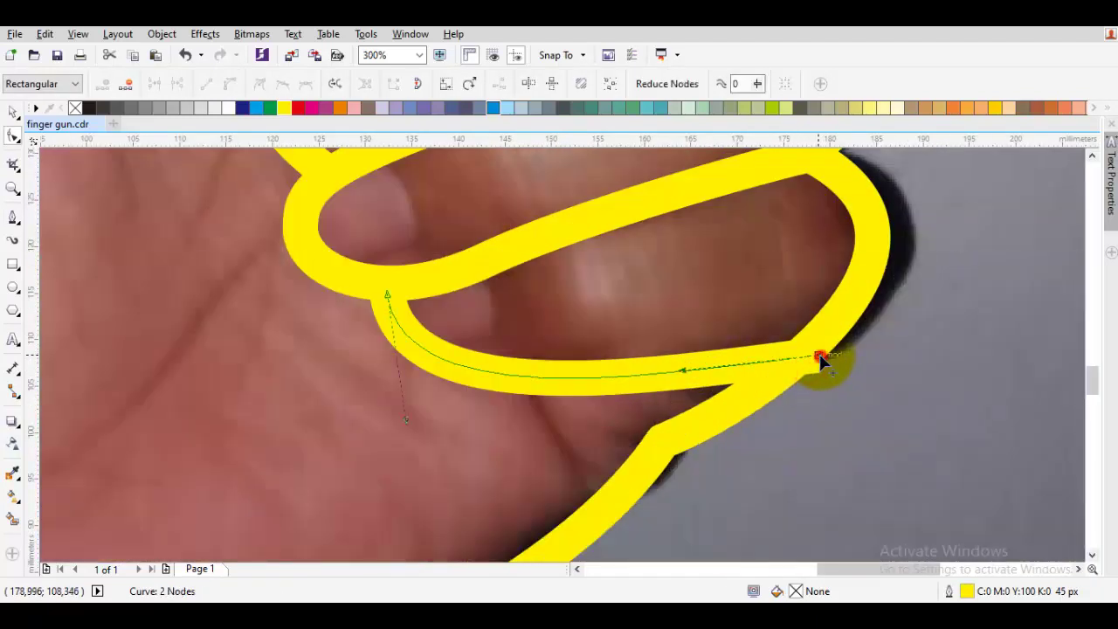
pyautogui.moveTo(821, 360); pyautogui.dragTo(809, 356)
pyautogui.press('space')
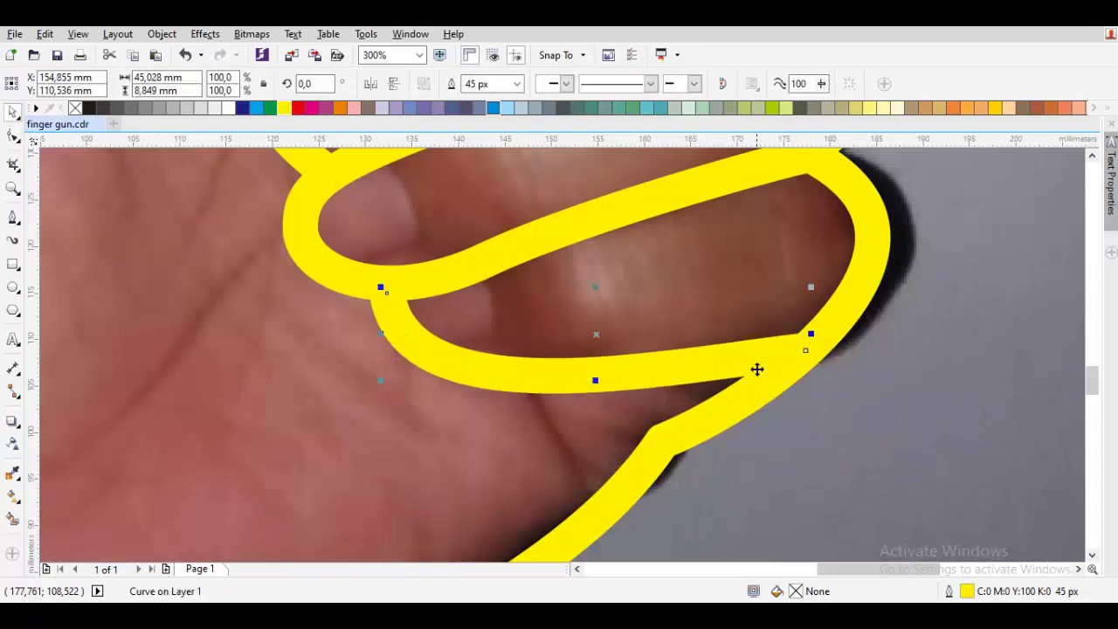
# Convert the little-finger curve's outline to an object and weld it to the other finger lines
pyautogui.hotkey('ctrl', 'shift', 'q')
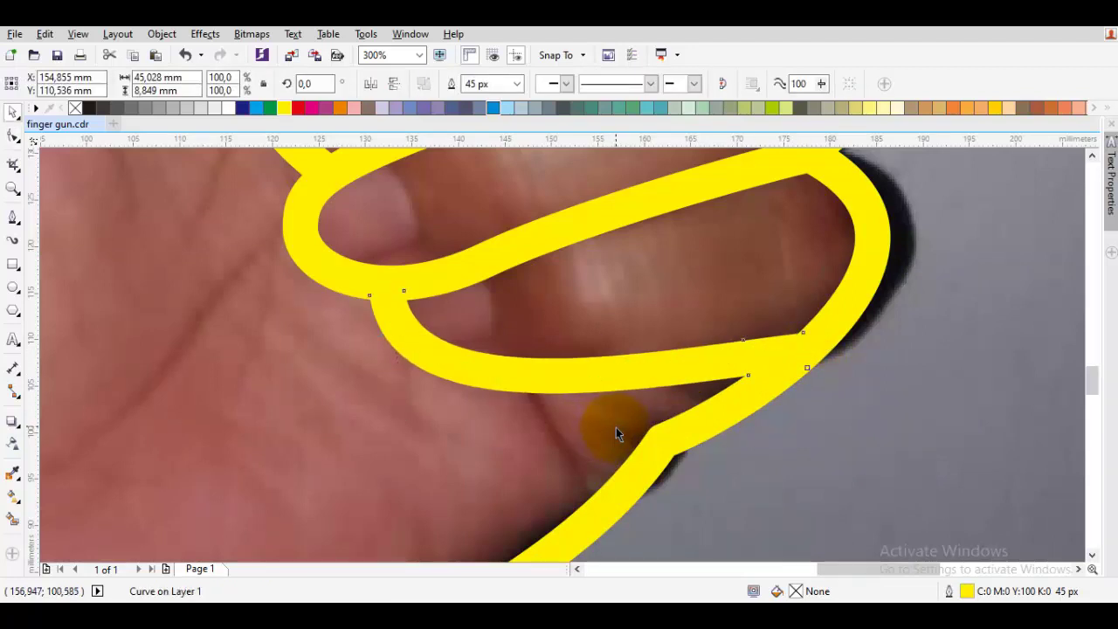
pyautogui.doubleClick(542, 385)
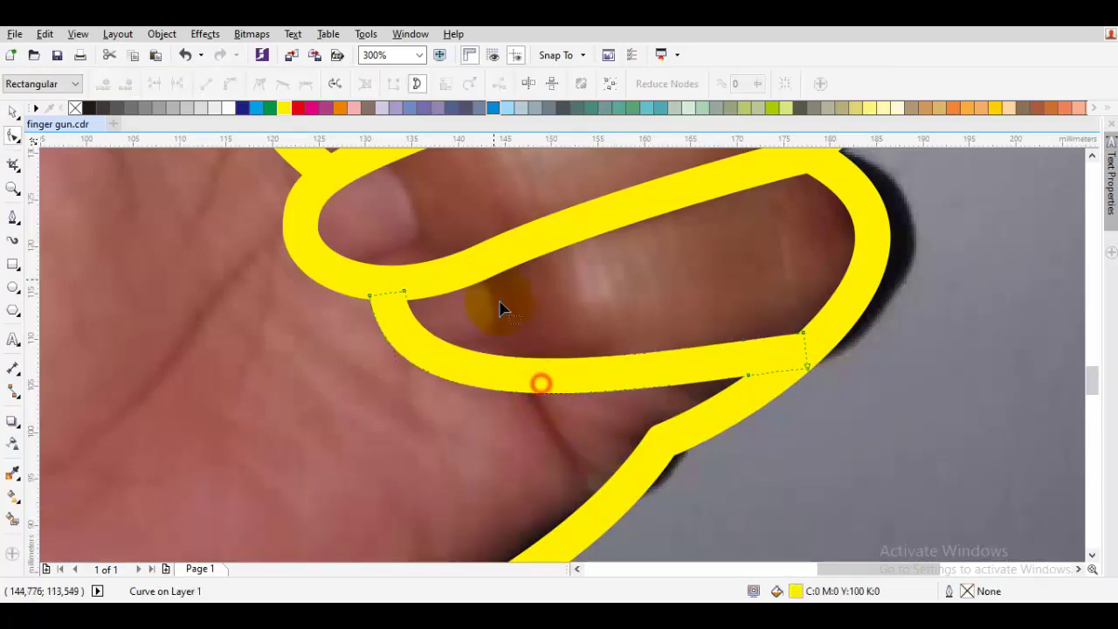
pyautogui.keyDown('shift'); pyautogui.click(492, 260); pyautogui.keyUp('shift')
pyautogui.press('space')
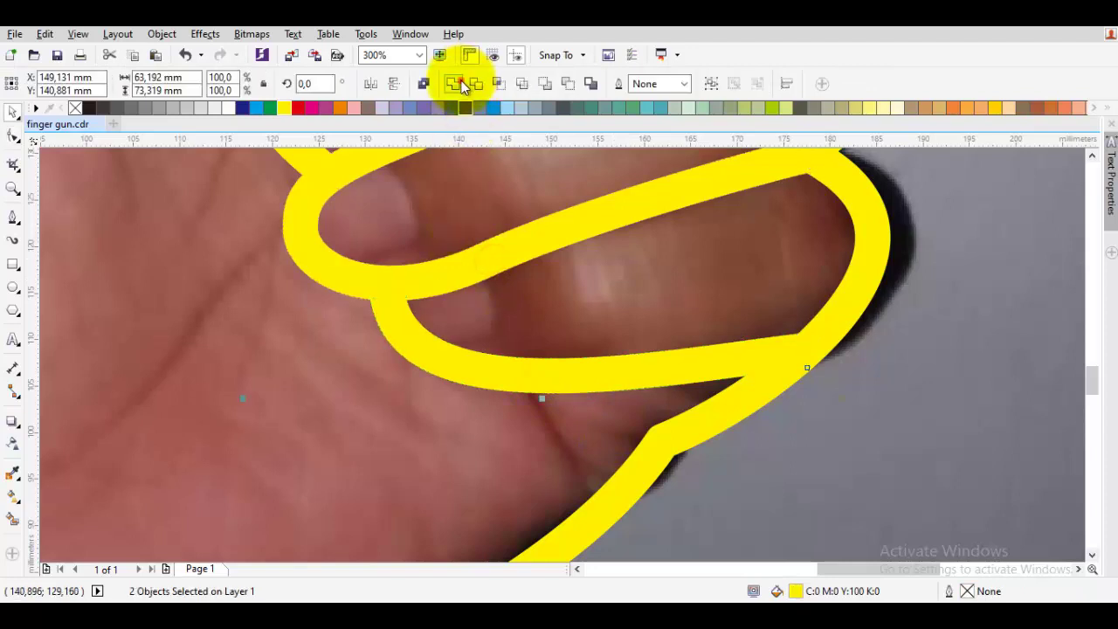
pyautogui.click(456, 83)
pyautogui.scroll(-4, 527, 329)
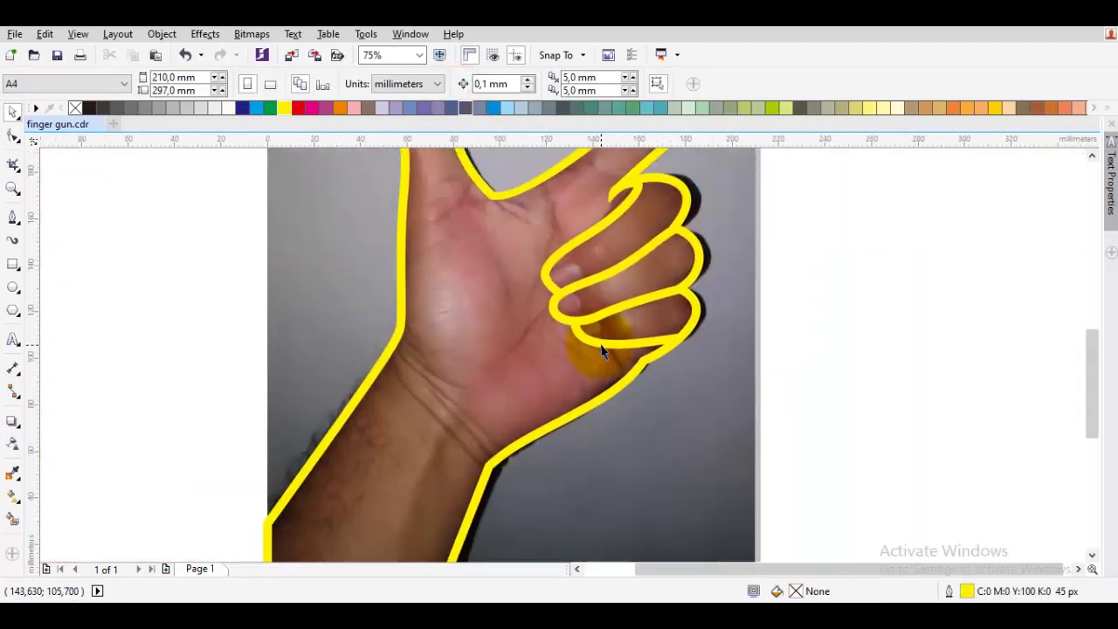
pyautogui.scroll(-1, 612, 352)
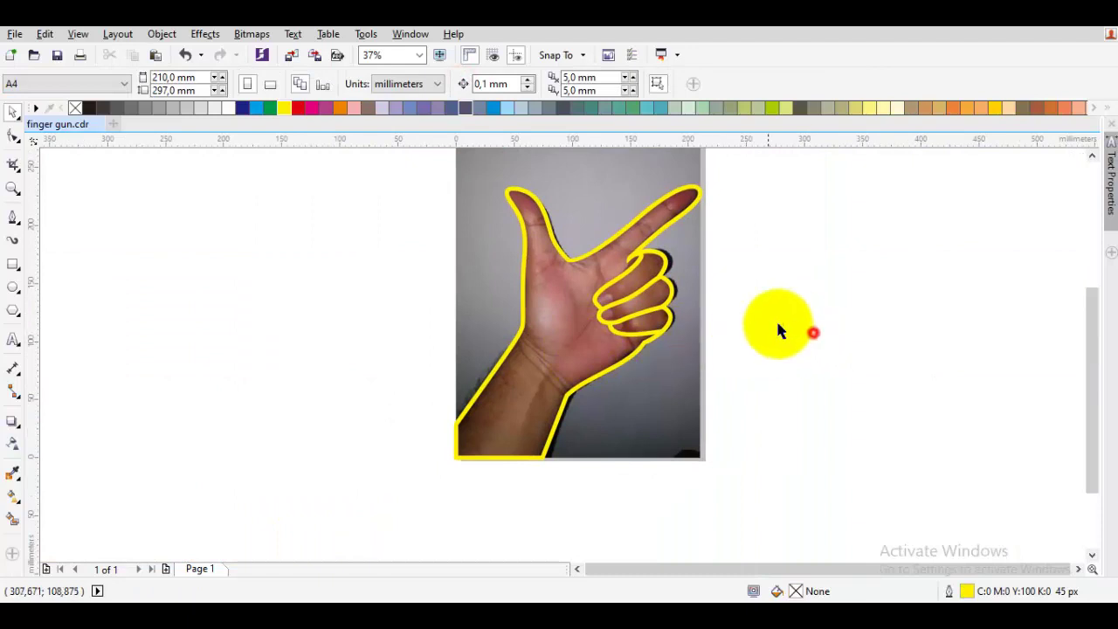
pyautogui.click(813, 333)
pyautogui.scroll(1, 637, 225)
pyautogui.moveTo(564, 282); pyautogui.dragTo(624, 227)
pyautogui.moveTo(503, 353); pyautogui.dragTo(600, 225)
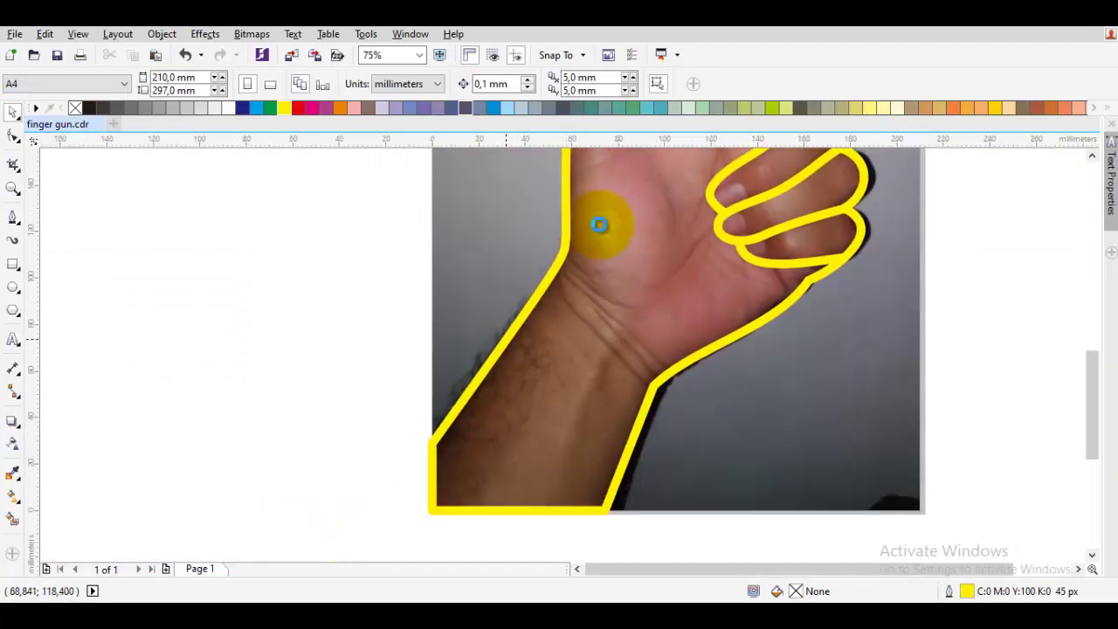
pyautogui.press('space')
pyautogui.moveTo(450, 427); pyautogui.dragTo(483, 391)
pyautogui.moveTo(443, 485); pyautogui.dragTo(434, 449)
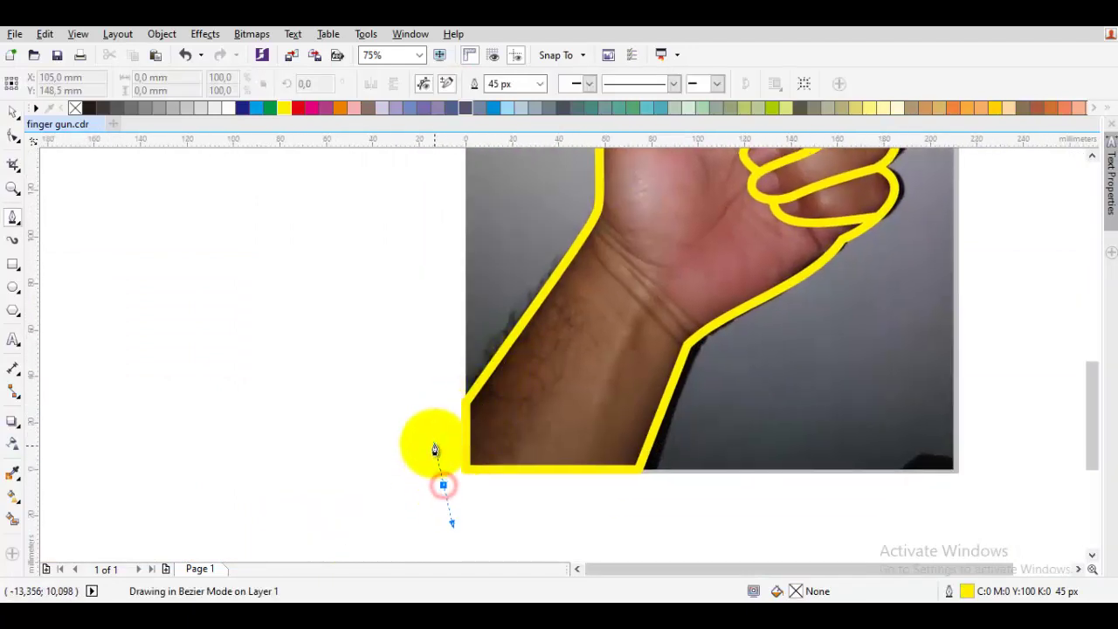
pyautogui.press('space')
pyautogui.press('space')
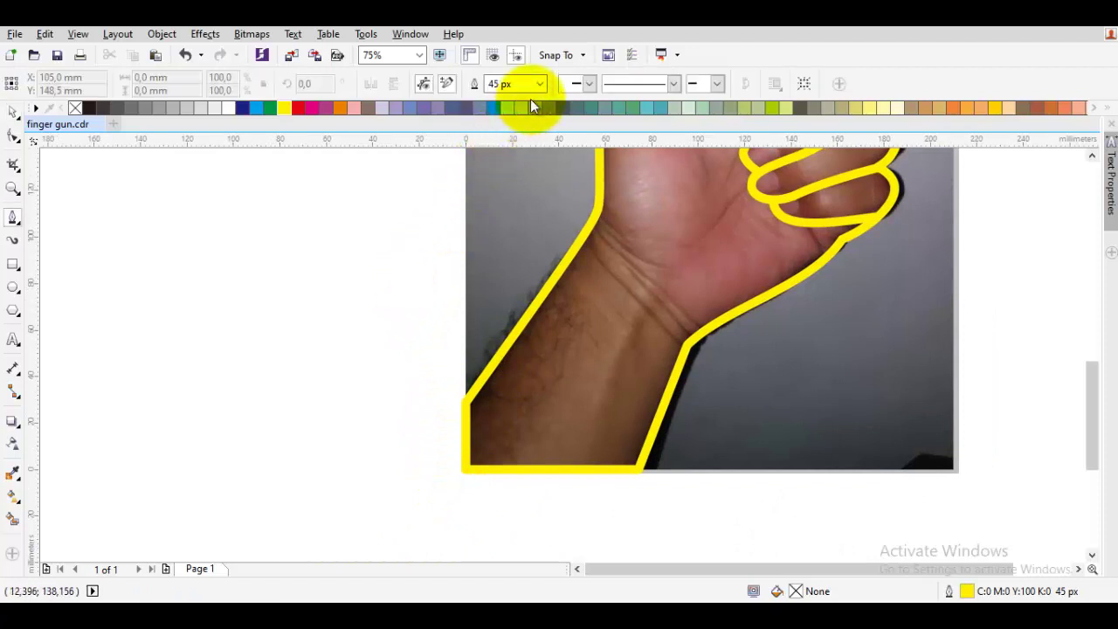
# Set the Pen outline width to Hairline and start a curve outside the photo's lower-left corner, running to the thumb-side wrist crease
pyautogui.click(540, 85)
pyautogui.click(504, 112)
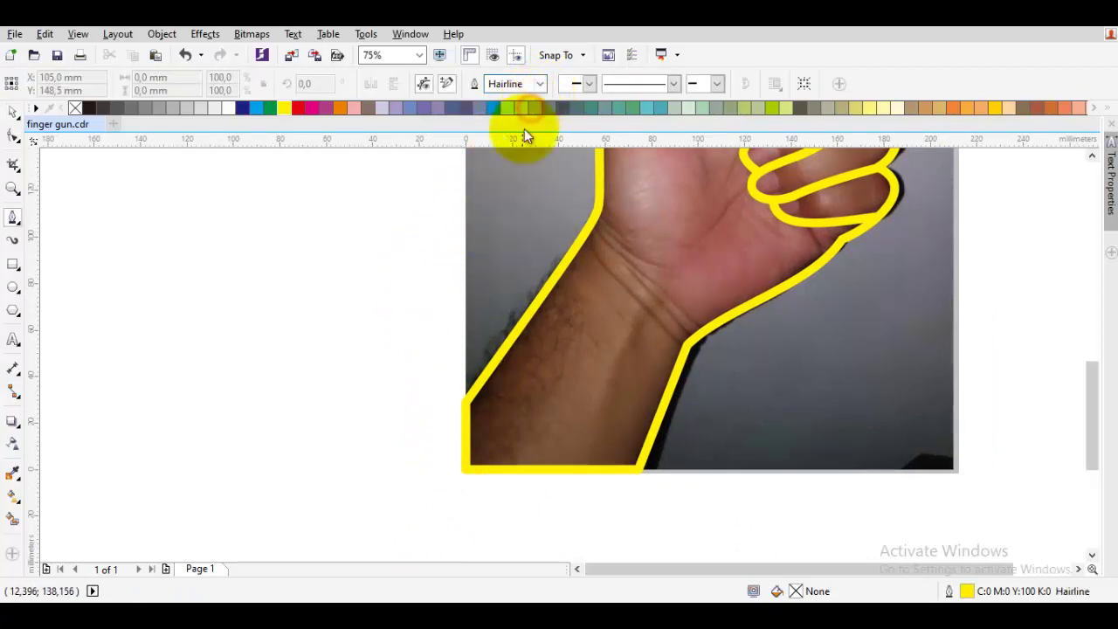
pyautogui.click(449, 504)
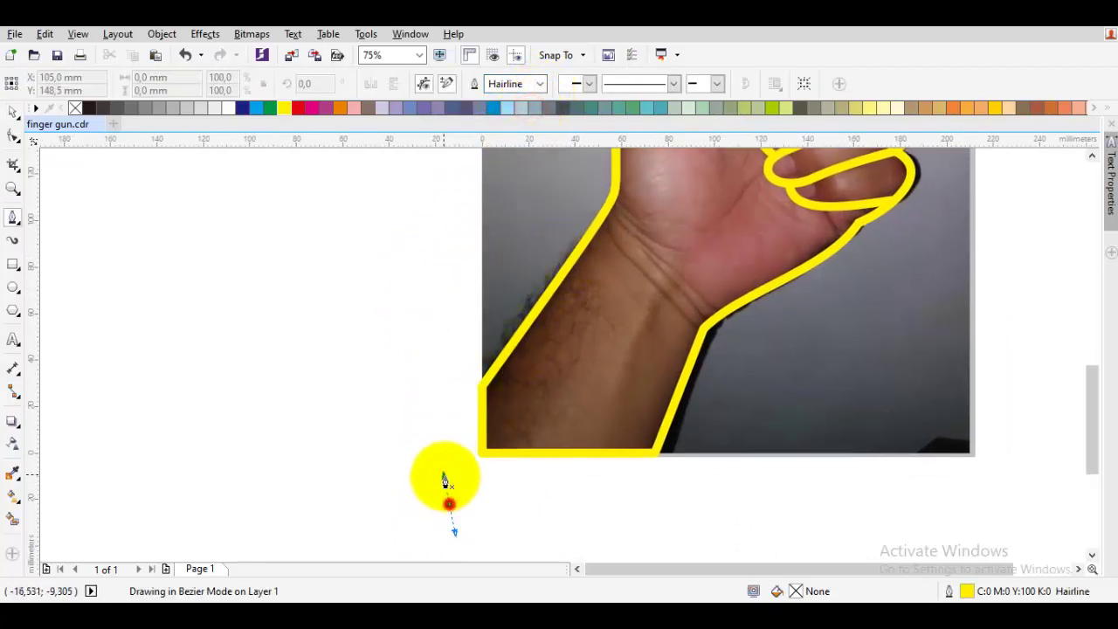
pyautogui.scroll(2, 600, 195)
pyautogui.scroll(2, 570, 319)
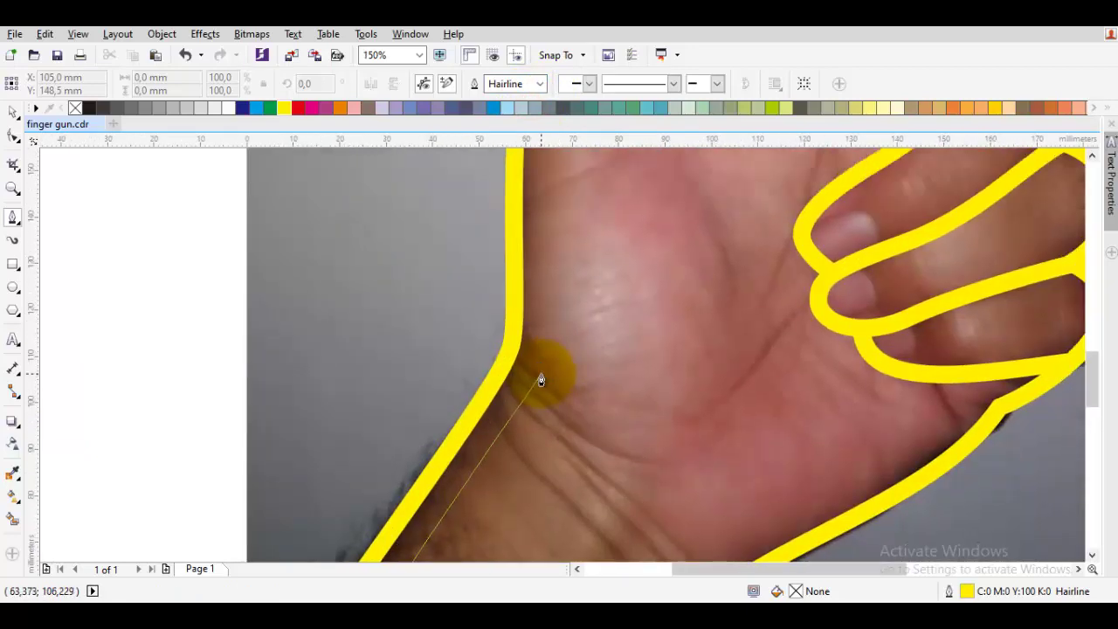
pyautogui.click(539, 372)
# Continue the hairline curve up along the palm's outer edge and the thumb to the thumb tip
pyautogui.scroll(3, 521, 361)
pyautogui.scroll(5, 520, 361)
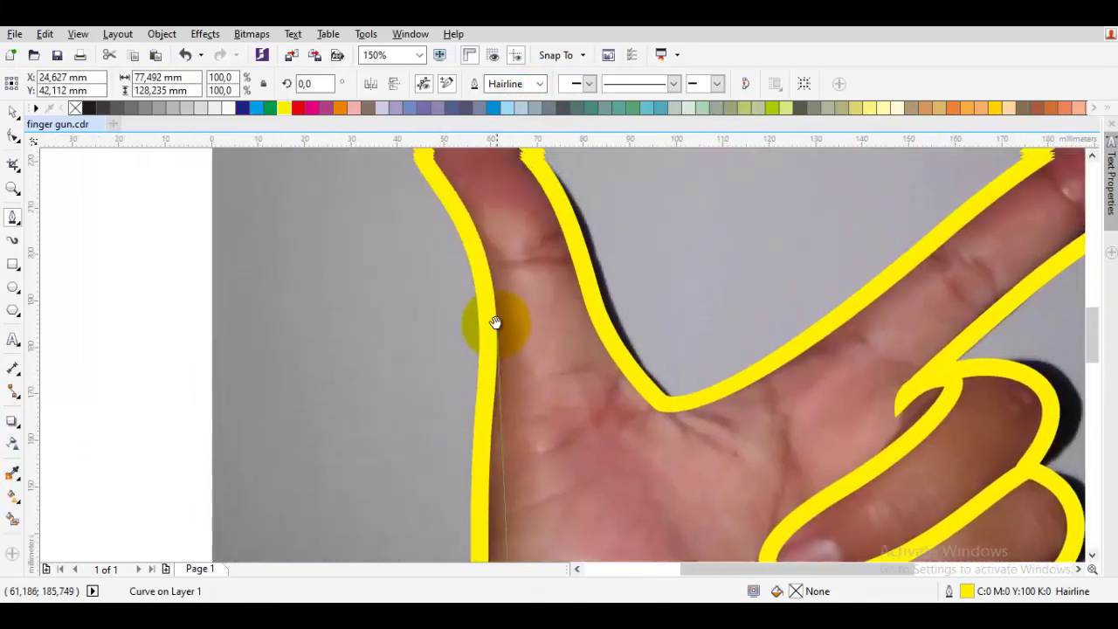
pyautogui.click(495, 366)
pyautogui.scroll(3, 425, 170)
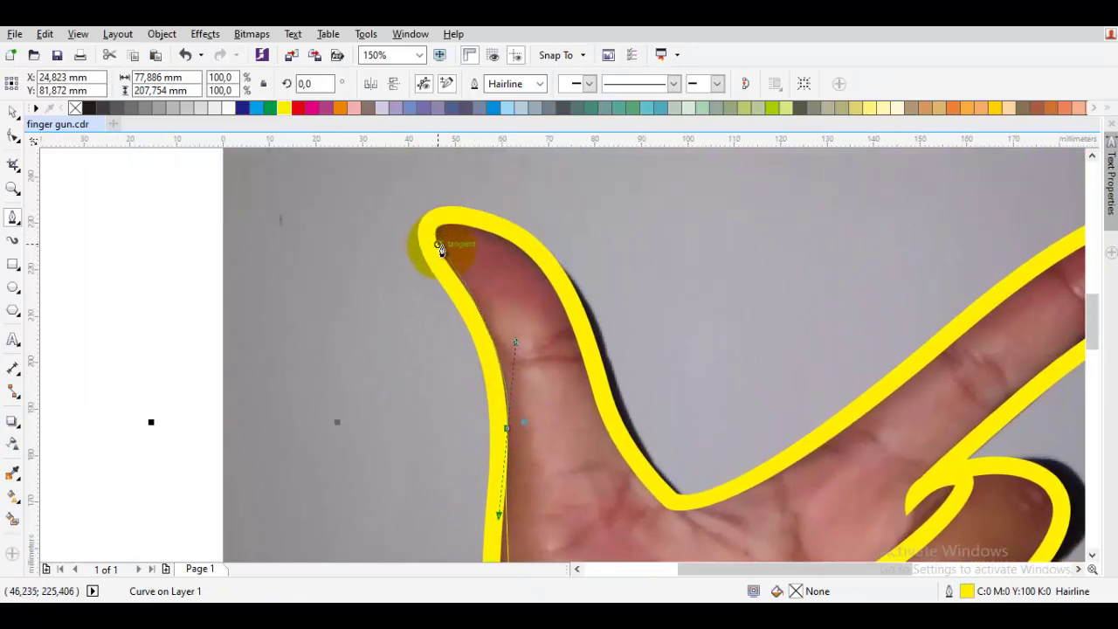
pyautogui.moveTo(437, 244); pyautogui.dragTo(439, 218)
# Continue the hairline curve from the thumb tip along the thumb's inner side to the web between thumb and index finger
pyautogui.moveTo(550, 311); pyautogui.dragTo(572, 374)
pyautogui.moveTo(624, 436); pyautogui.dragTo(458, 359)
pyautogui.moveTo(465, 403); pyautogui.dragTo(497, 422)
pyautogui.moveTo(726, 256); pyautogui.dragTo(579, 381)
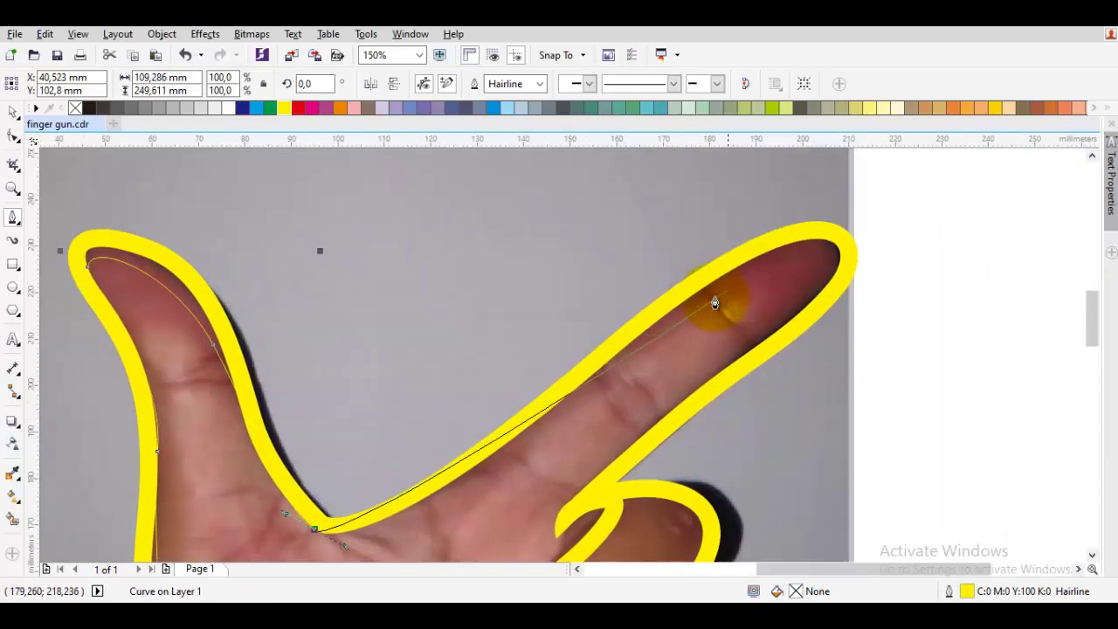
# Extend the hairline curve along the index finger, around its tip and back along the underside near the finger's base
pyautogui.moveTo(739, 283); pyautogui.dragTo(831, 277)
pyautogui.moveTo(671, 401); pyautogui.dragTo(627, 432)
pyautogui.scroll(-2, 560, 317)
pyautogui.hscroll(1, 560, 317)
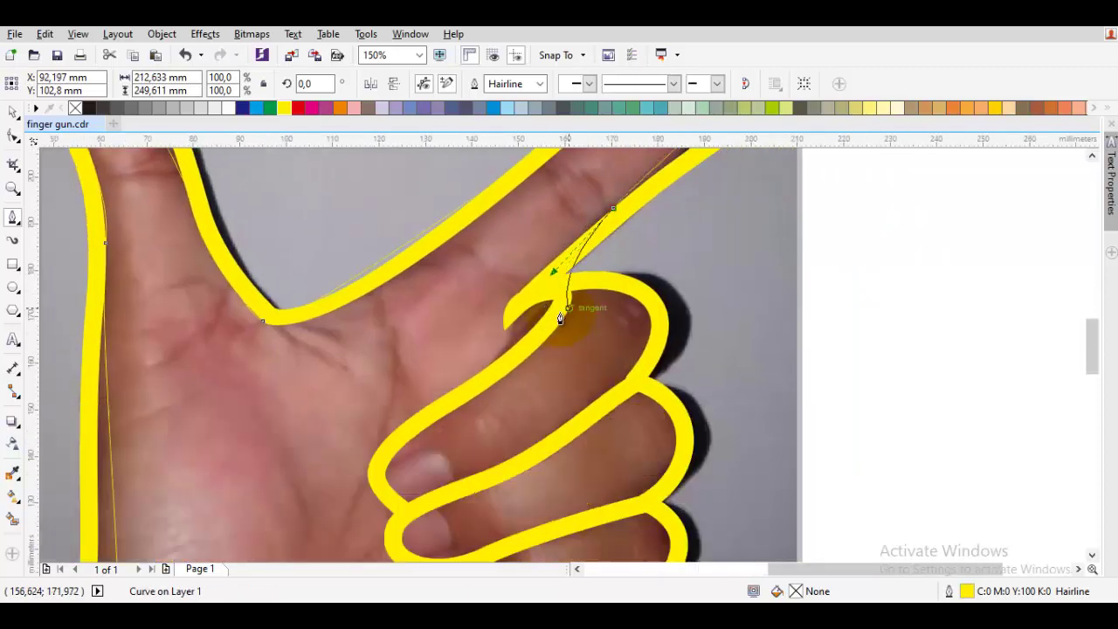
# Continue the hairline curve inside the folded middle finger, around its knuckle and along its lower edge towards the fingernail
pyautogui.moveTo(600, 286); pyautogui.dragTo(635, 285)
pyautogui.scroll(2, 625, 323)
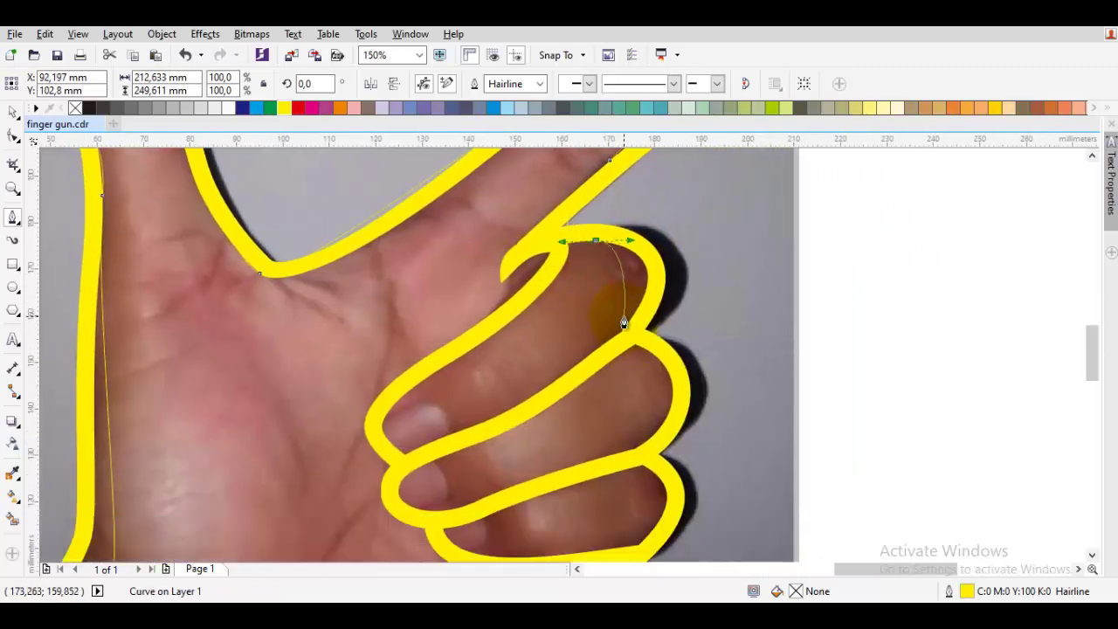
pyautogui.moveTo(615, 324); pyautogui.dragTo(605, 346)
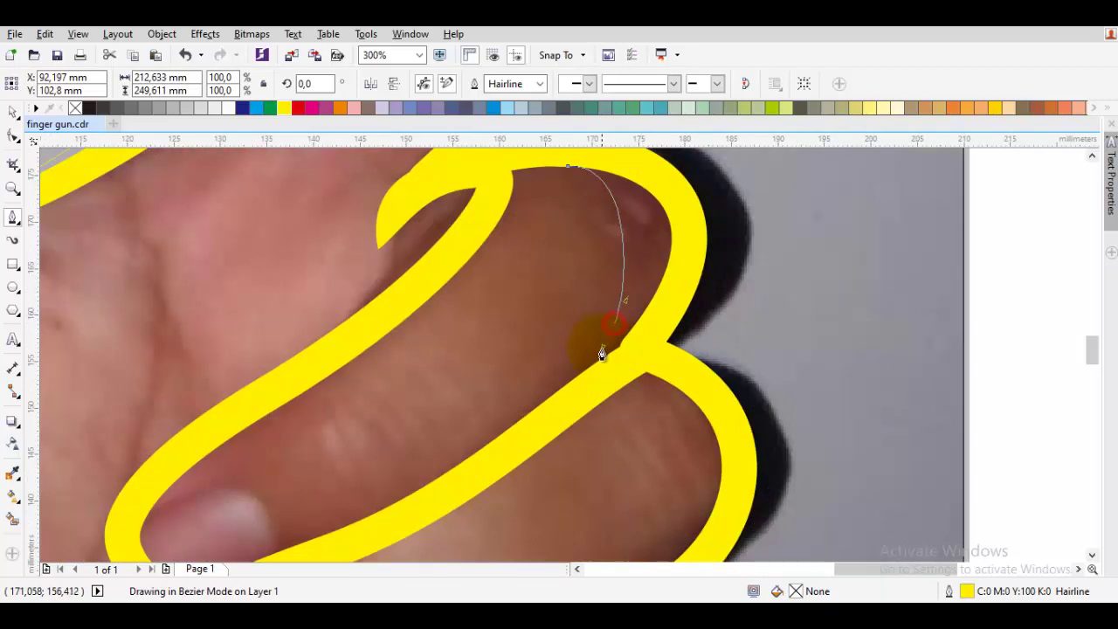
pyautogui.scroll(-1, 535, 426)
pyautogui.hscroll(-1, 535, 425)
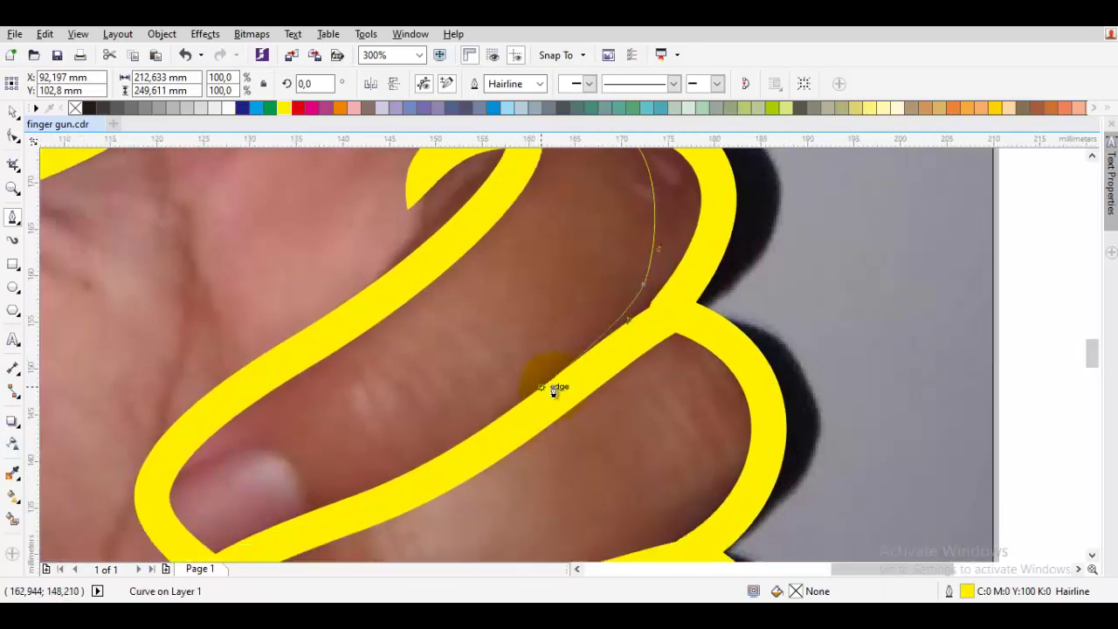
pyautogui.scroll(-1, 490, 406)
pyautogui.hscroll(-1, 507, 384)
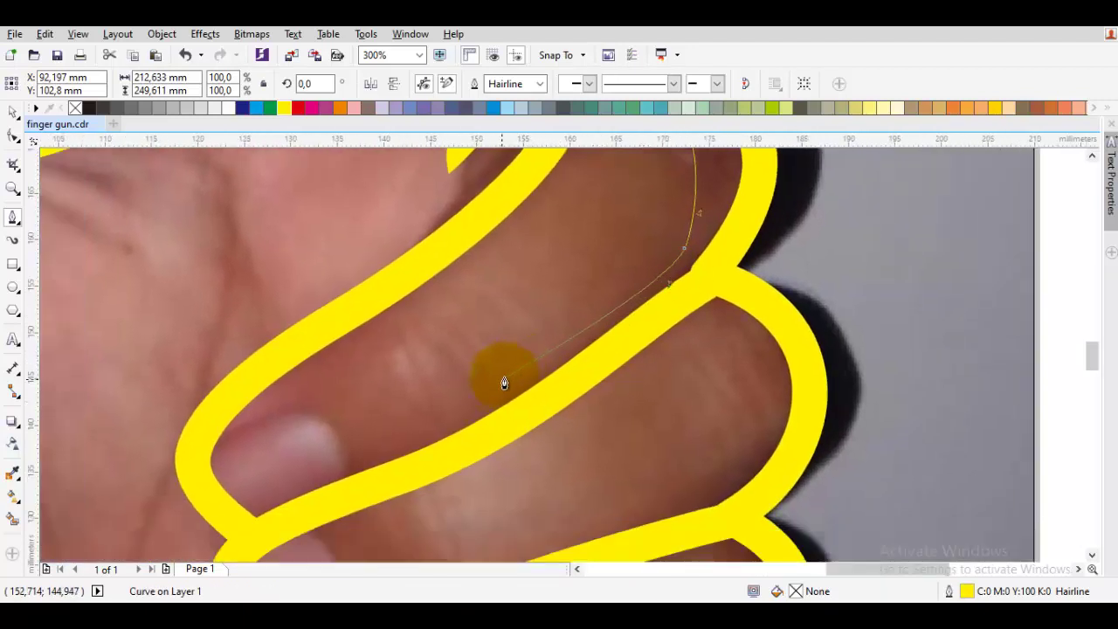
pyautogui.scroll(-2, 463, 401)
pyautogui.hscroll(-4, 477, 400)
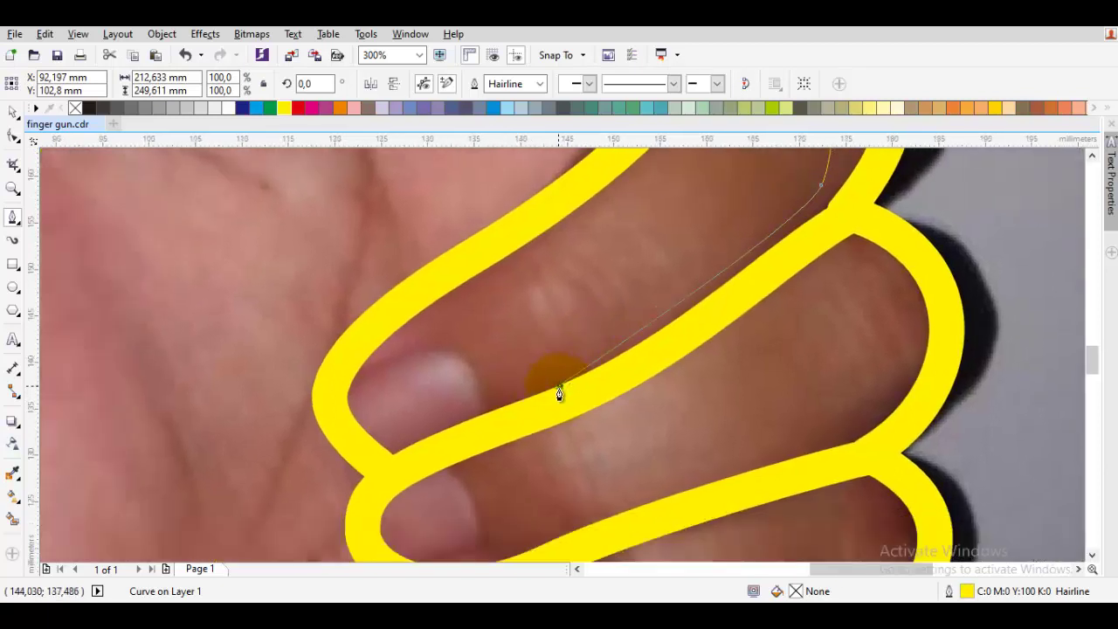
pyautogui.moveTo(559, 391); pyautogui.dragTo(470, 441)
# Run the hairline curve back to the ring finger's upper edge, around its knuckle and onto its lower edge
pyautogui.hscroll(2, 759, 336)
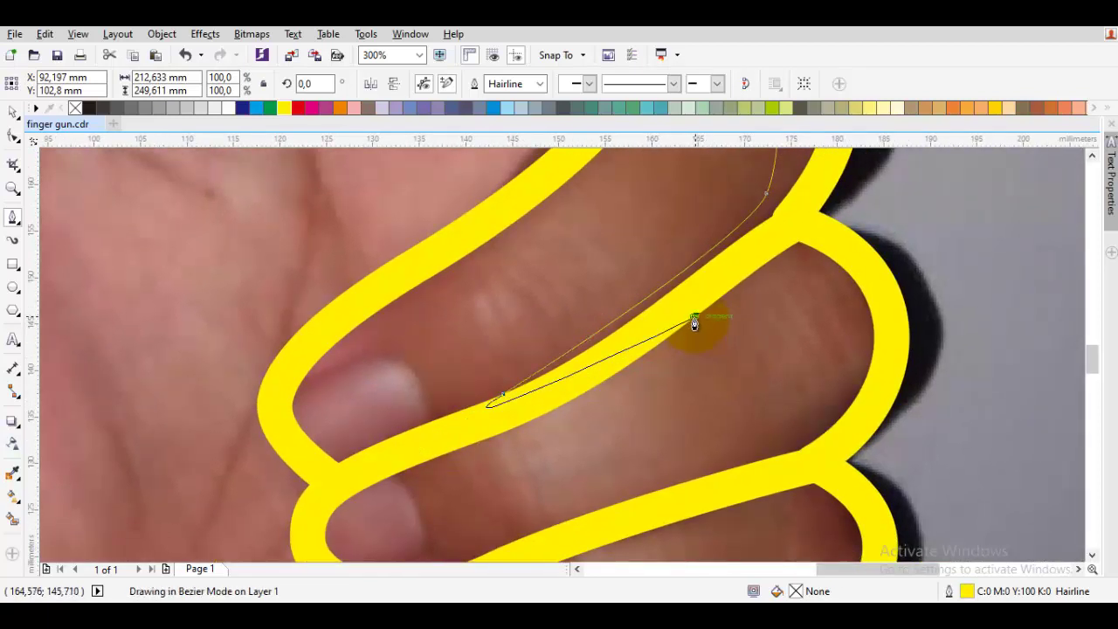
pyautogui.scroll(-1, 860, 322)
pyautogui.click(858, 315)
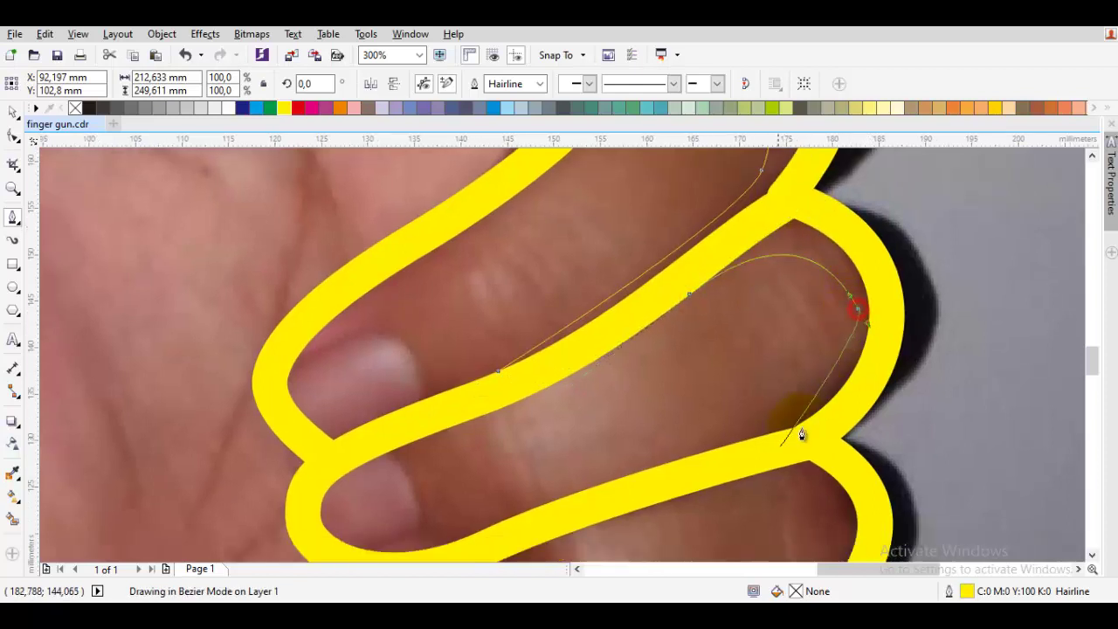
pyautogui.moveTo(802, 434); pyautogui.dragTo(796, 439)
pyautogui.scroll(-3, 787, 390)
pyautogui.moveTo(699, 397); pyautogui.dragTo(600, 438)
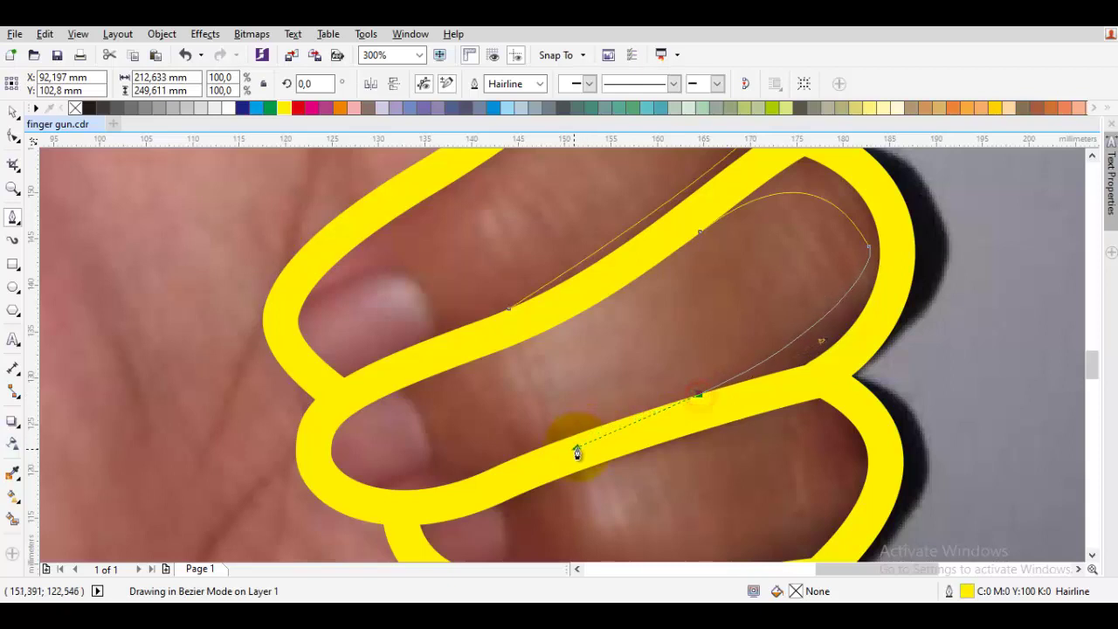
# Continue the hairline curve inside the little finger, around its knuckle and along its lower edge to the fingernail
pyautogui.moveTo(744, 435); pyautogui.dragTo(691, 375)
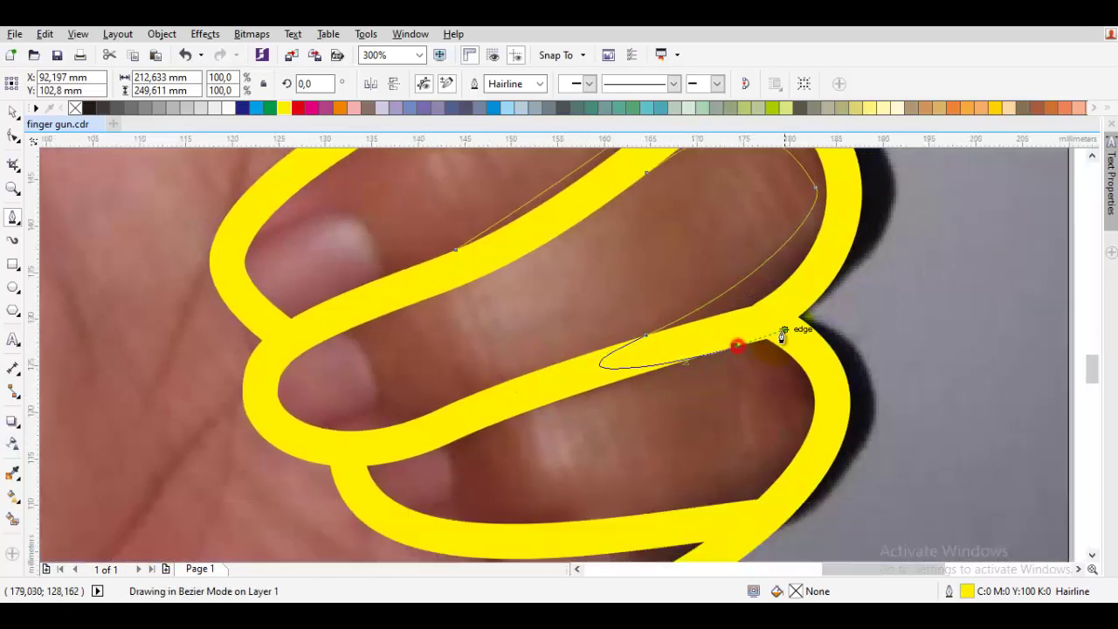
pyautogui.moveTo(785, 330); pyautogui.dragTo(790, 330)
pyautogui.moveTo(815, 506); pyautogui.dragTo(802, 421)
pyautogui.moveTo(780, 351); pyautogui.dragTo(783, 373)
pyautogui.moveTo(659, 448); pyautogui.dragTo(708, 410)
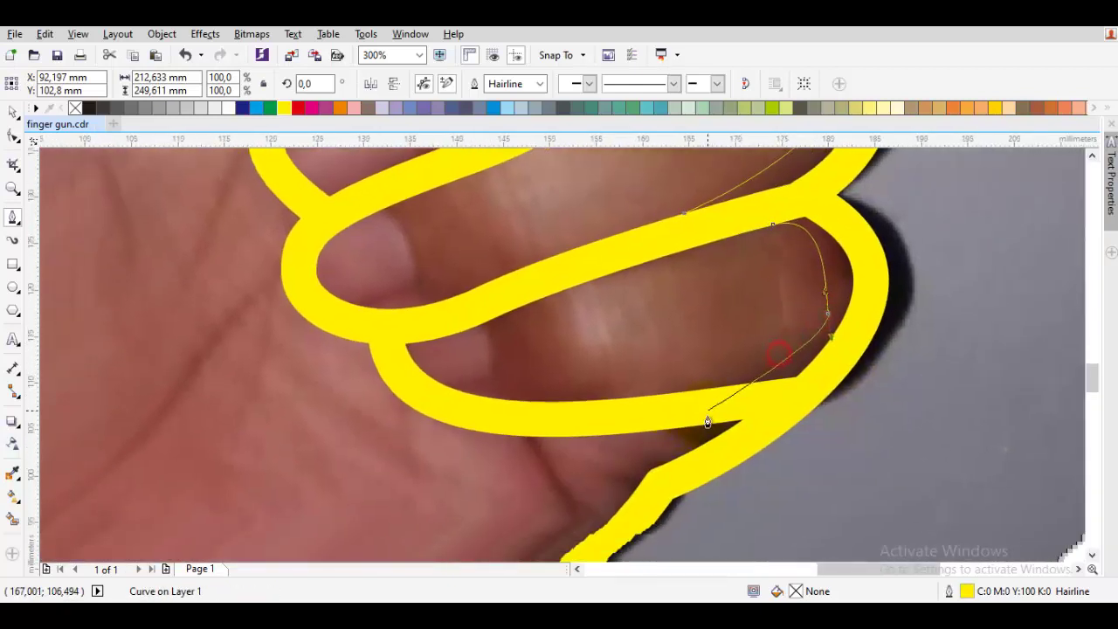
pyautogui.click(662, 397)
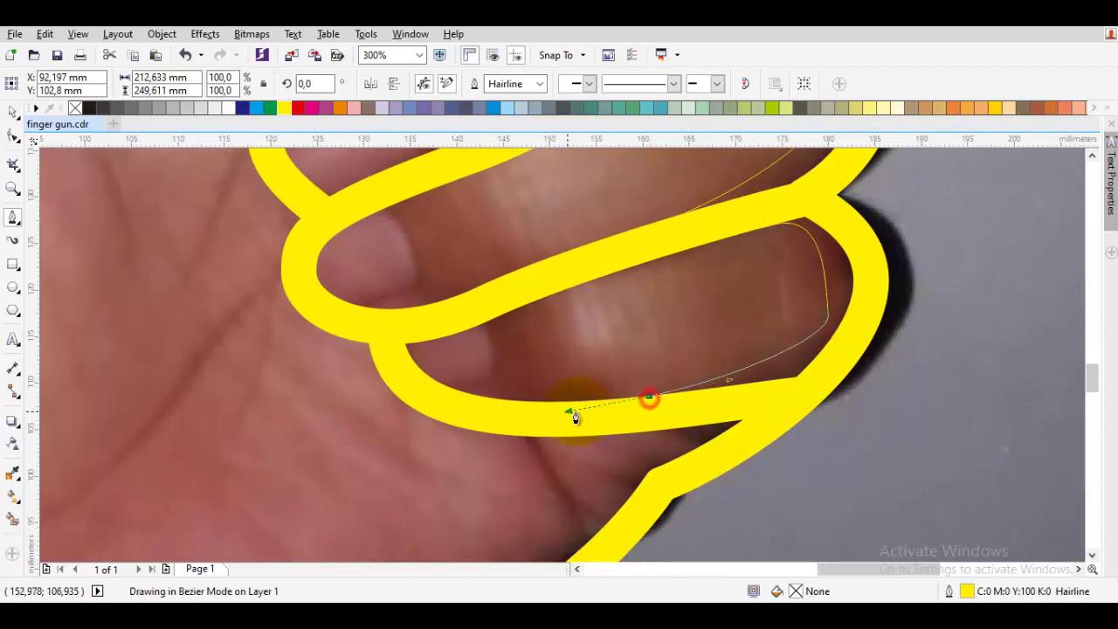
pyautogui.click(490, 377)
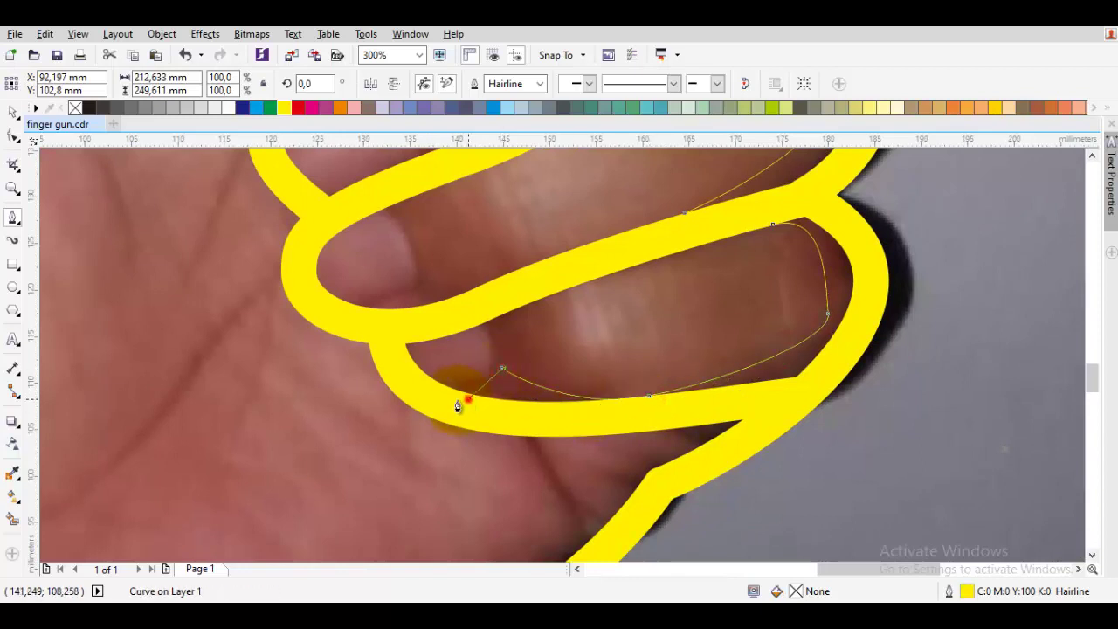
# Carry the hairline curve below the little finger and down the palm's lower edge, undoing the last node placed there
pyautogui.click(575, 432)
pyautogui.moveTo(599, 435); pyautogui.dragTo(637, 439)
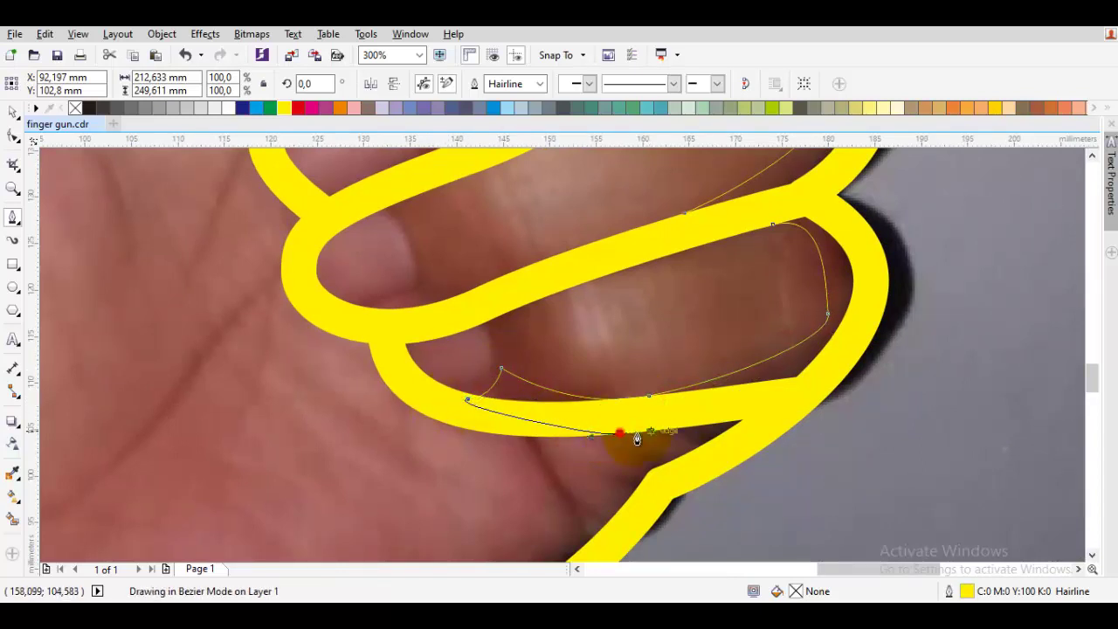
pyautogui.moveTo(600, 494); pyautogui.dragTo(753, 249)
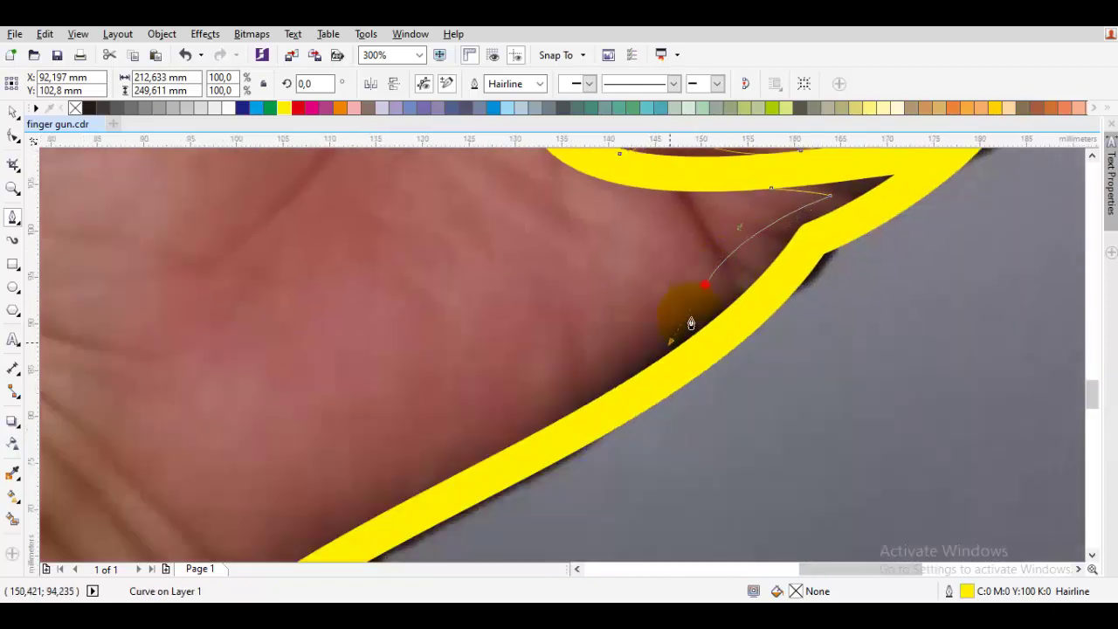
pyautogui.moveTo(501, 441)
pyautogui.mouseDown()
pyautogui.moveTo(586, 375)
pyautogui.moveTo(599, 381)
pyautogui.moveTo(511, 427)
pyautogui.mouseUp()
pyautogui.hotkey('ctrl', 'z')
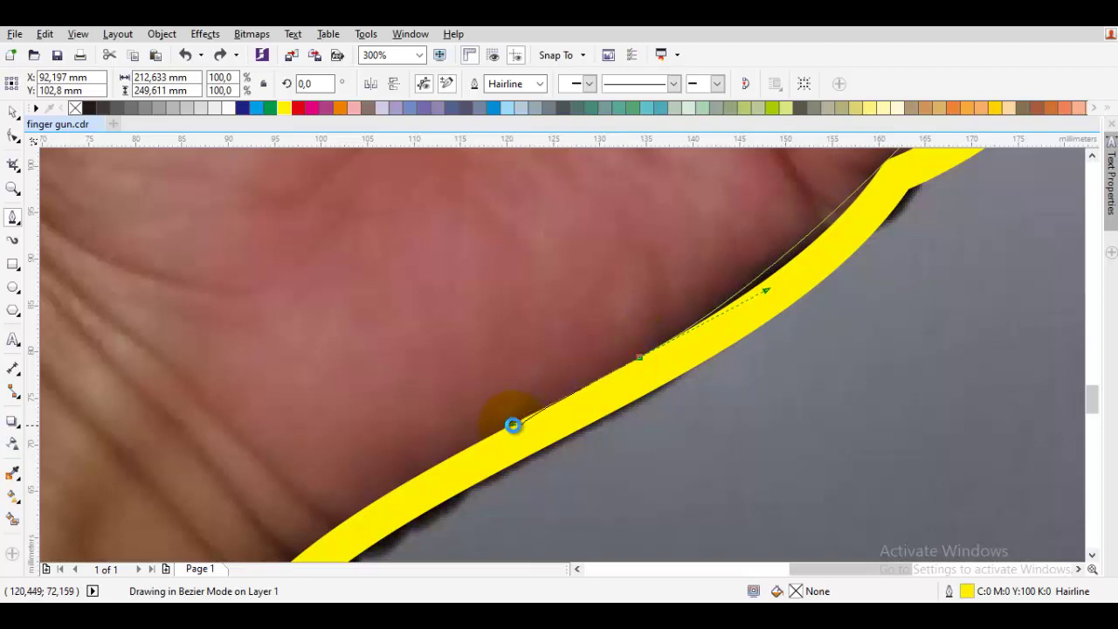
# Loop the hairline curve widely around the outside of the hand and photo and close it at its starting node
pyautogui.scroll(-3, 628, 442)
pyautogui.moveTo(792, 452); pyautogui.dragTo(873, 429)
pyautogui.moveTo(771, 214); pyautogui.dragTo(698, 204)
pyautogui.moveTo(571, 200); pyautogui.dragTo(427, 251)
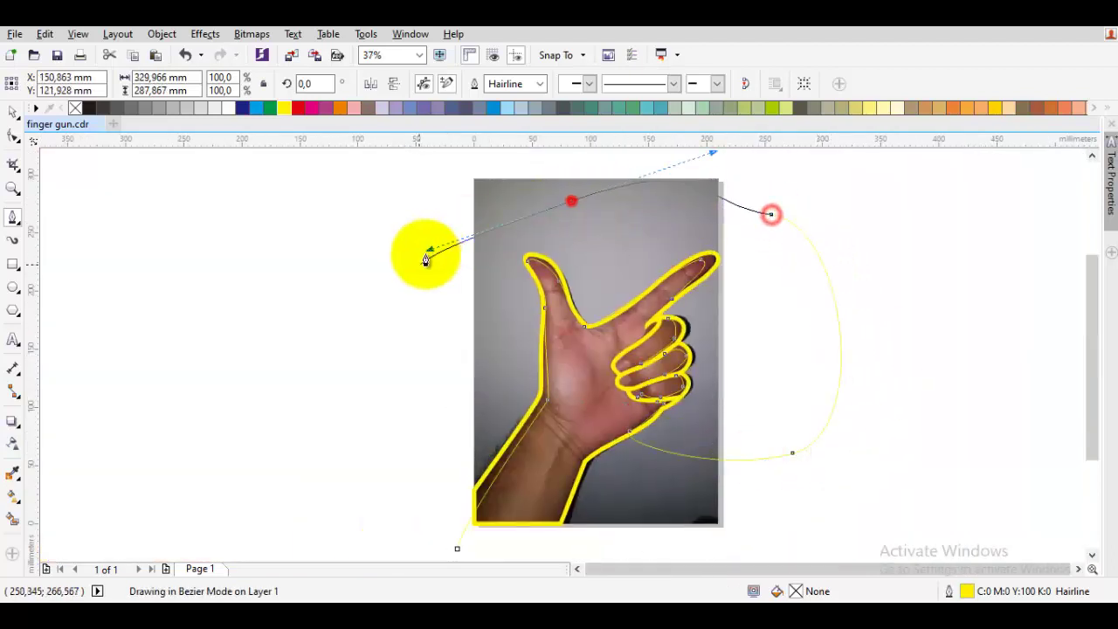
pyautogui.moveTo(405, 287); pyautogui.dragTo(382, 379)
pyautogui.click(457, 549)
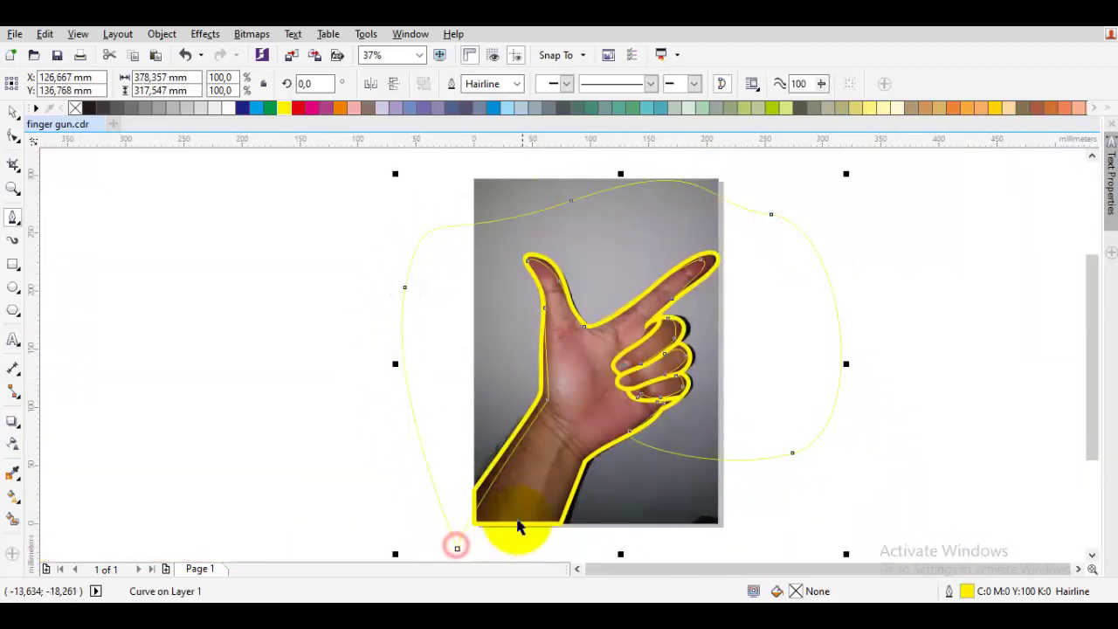
# Intersect the closed hairline curve with the hand contour and delete the large original curve
pyautogui.press('space')
pyautogui.keyDown('shift'); pyautogui.click(527, 477); pyautogui.keyUp('shift')
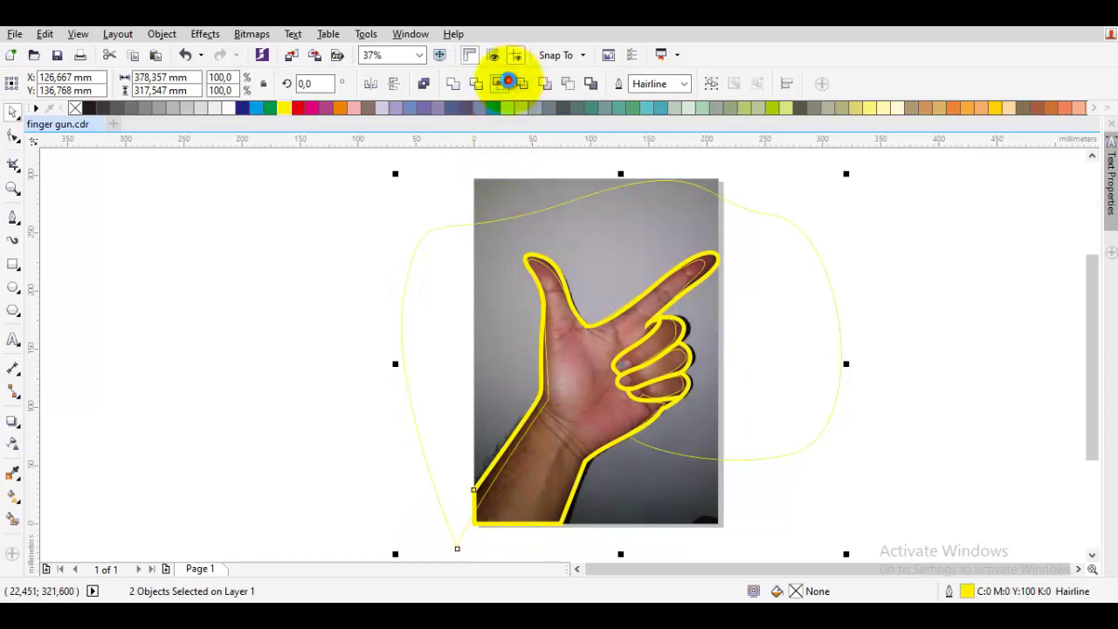
pyautogui.click(509, 81)
pyautogui.click(449, 294)
pyautogui.rightClick(450, 290)
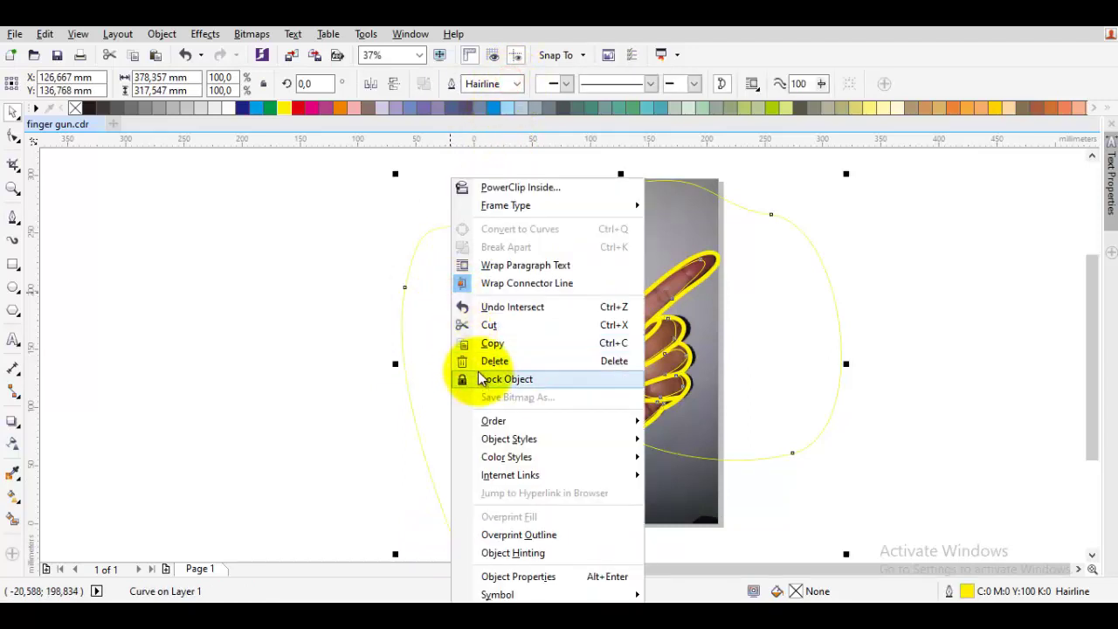
pyautogui.click(479, 378)
pyautogui.press('Escape')
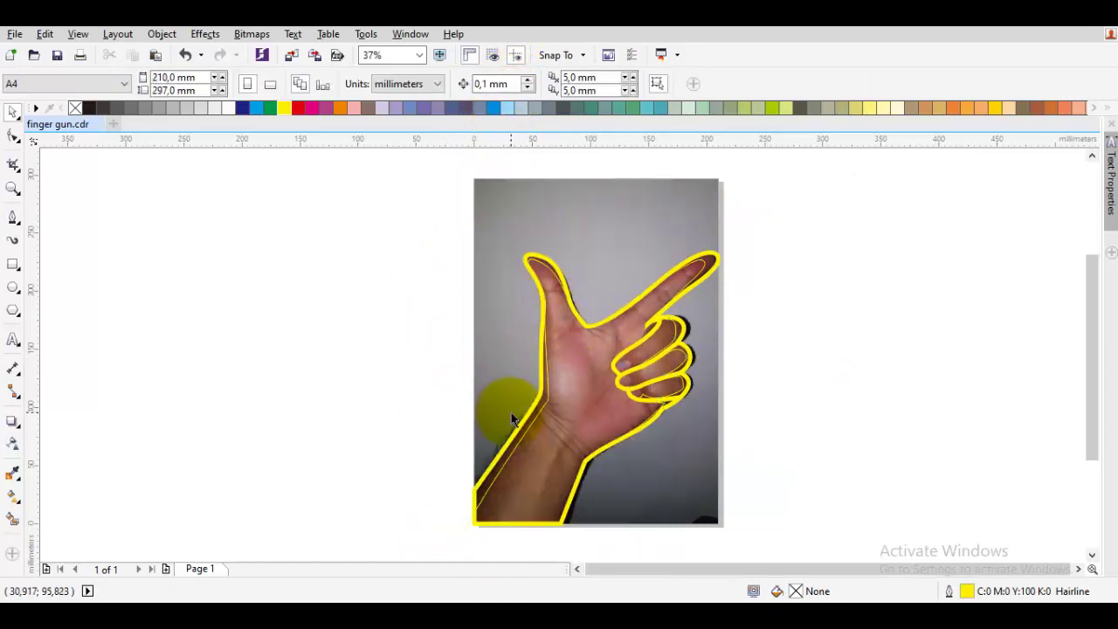
# Sample the brown skin colour #76492C from the photo beside the wrist crease
pyautogui.scroll(1, 512, 418)
pyautogui.press('i')
pyautogui.scroll(1, 516, 423)
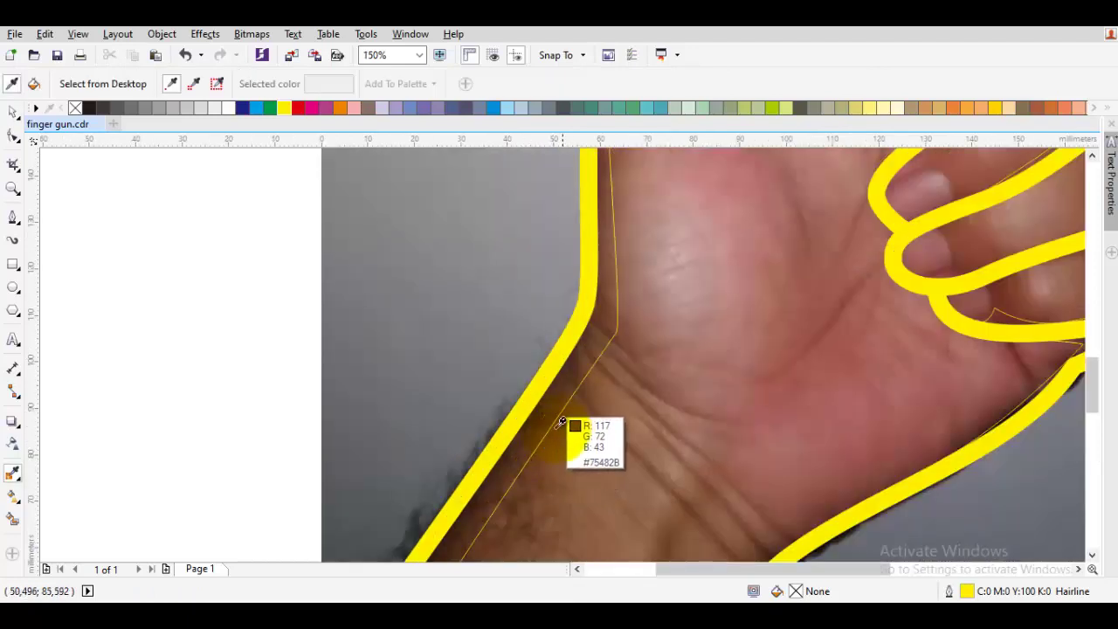
pyautogui.click(572, 375)
pyautogui.press('space')
pyautogui.press('space')
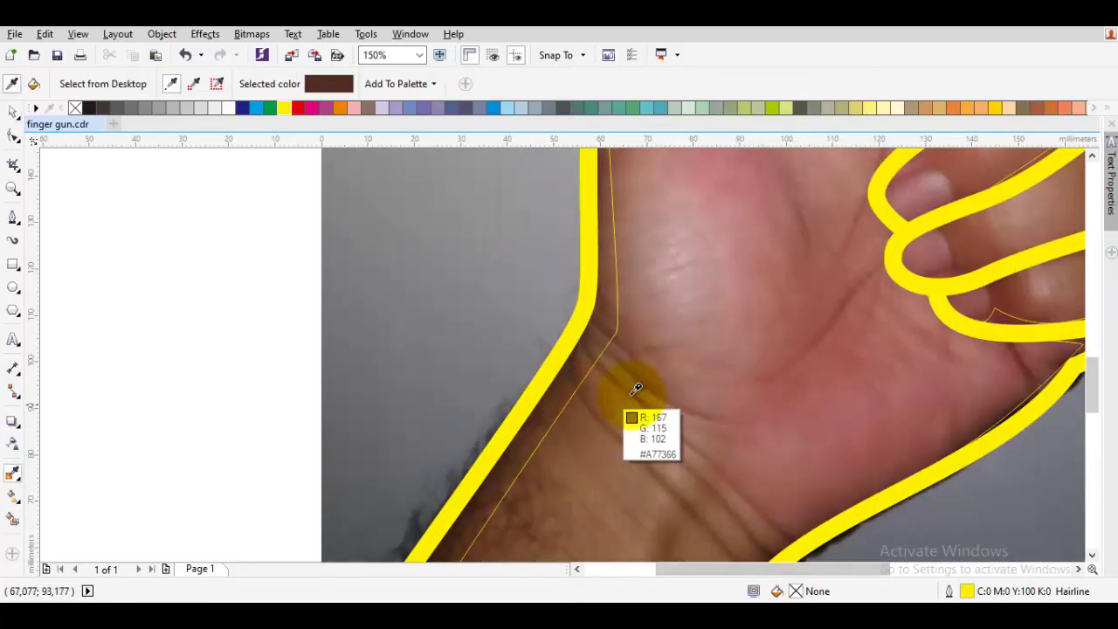
pyautogui.click(607, 425)
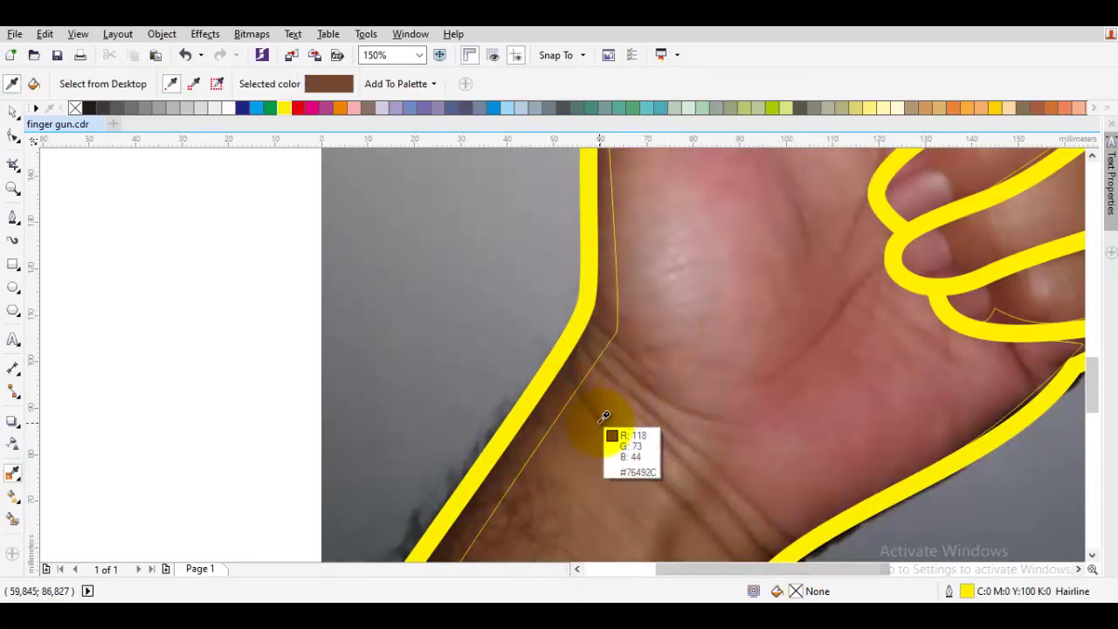
# Convert the sampled colour to CMYK, lighten it to C46 M67 Y84 K6 and fill the shadow shape along the hand's edge
pyautogui.doubleClick(795, 578)
pyautogui.click(666, 216)
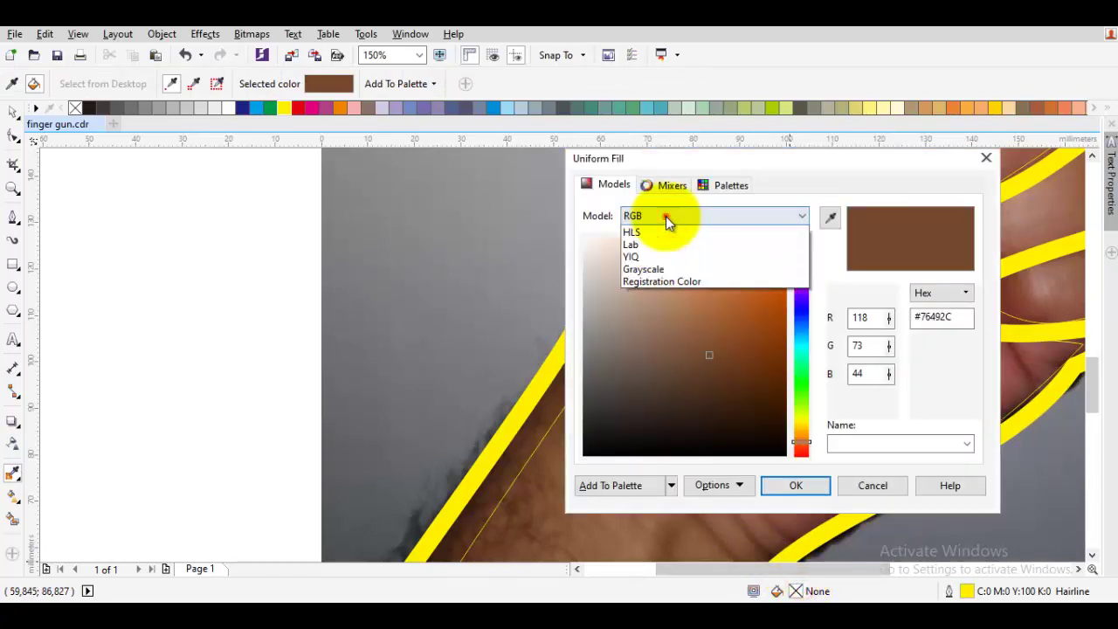
pyautogui.click(662, 244)
pyautogui.moveTo(704, 325); pyautogui.dragTo(695, 326)
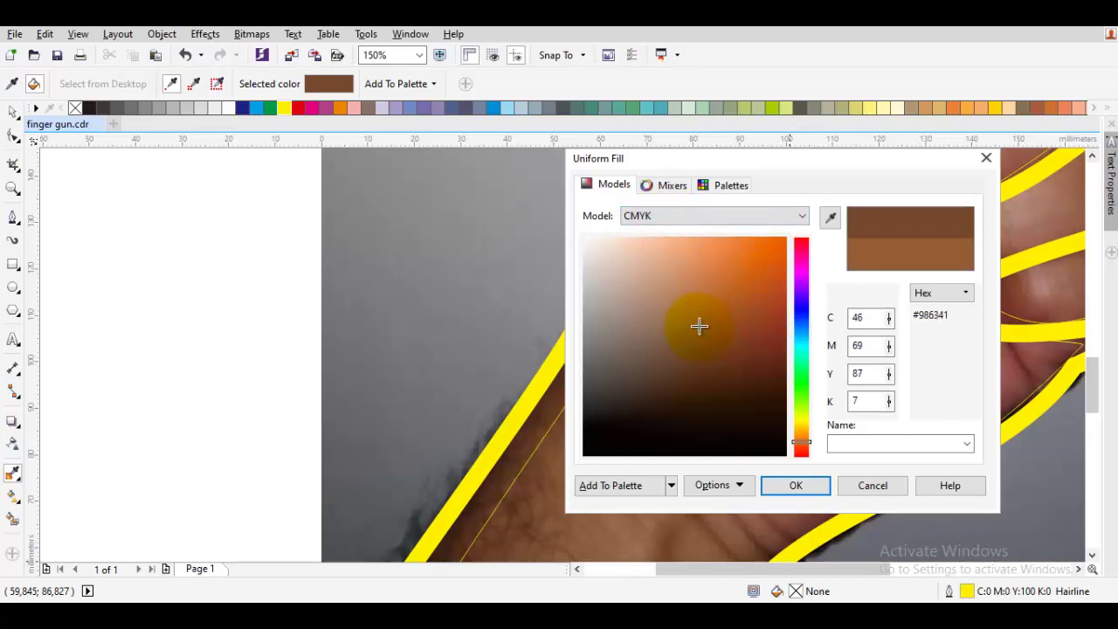
pyautogui.click(790, 487)
pyautogui.click(585, 355)
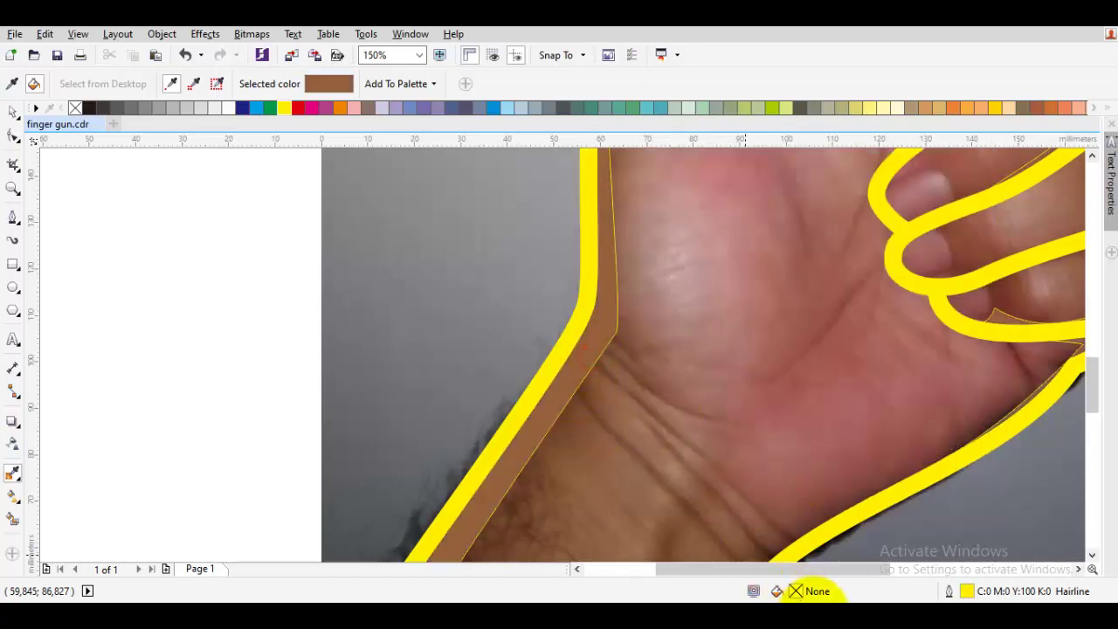
# Change the fill colour to a light skin tone, C12 M45 Y55 K0, and apply it to the hand contour
pyautogui.doubleClick(797, 590)
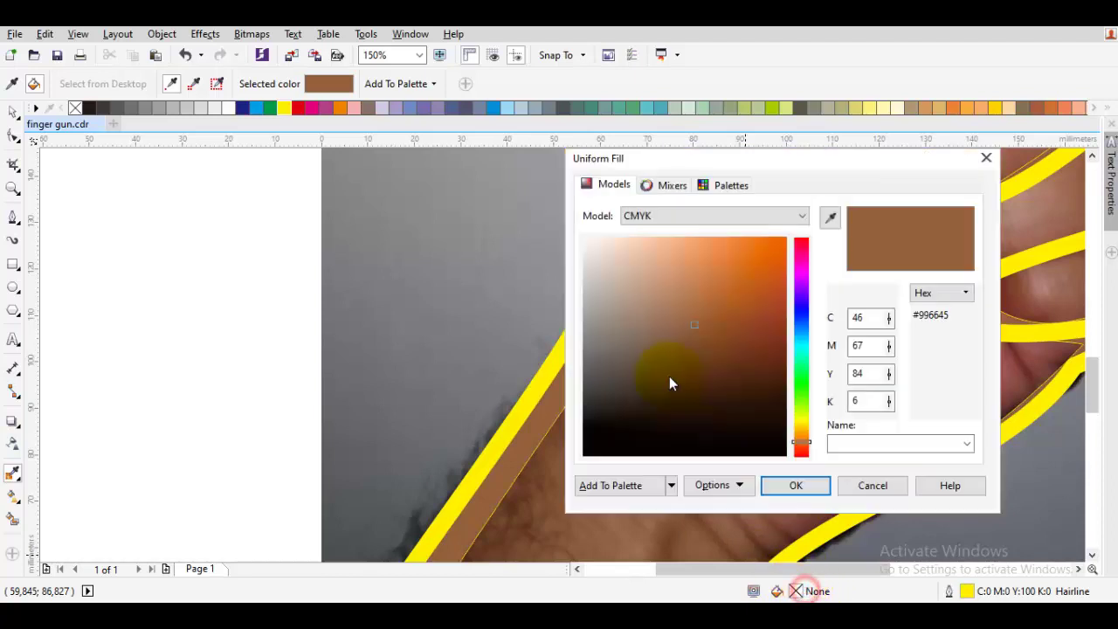
pyautogui.click(687, 264)
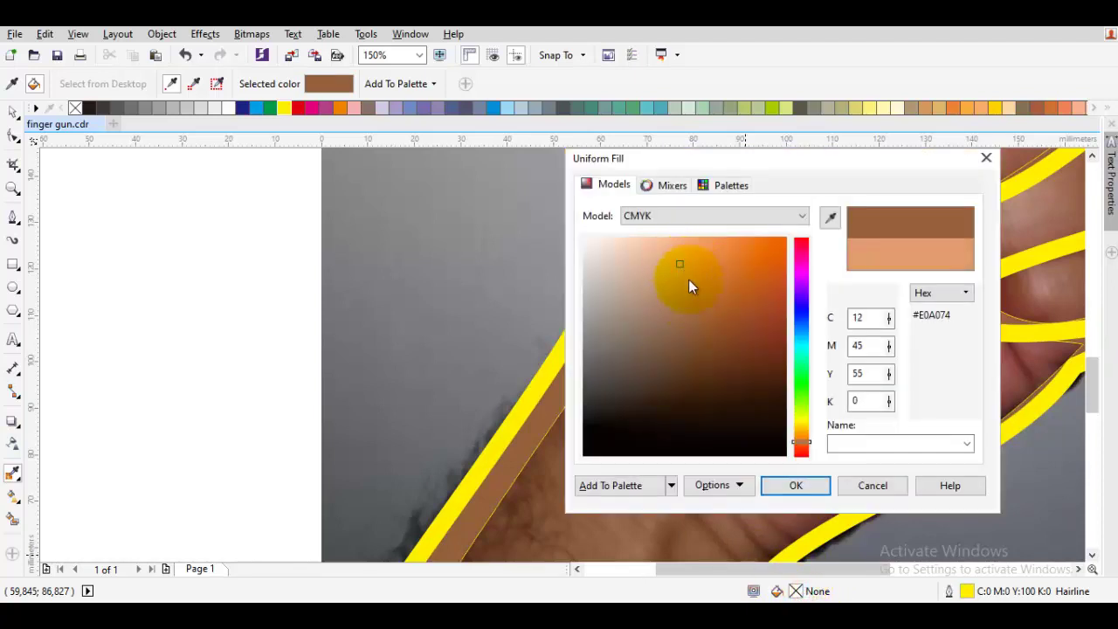
pyautogui.click(795, 485)
pyautogui.click(739, 374)
pyautogui.scroll(-2, 695, 369)
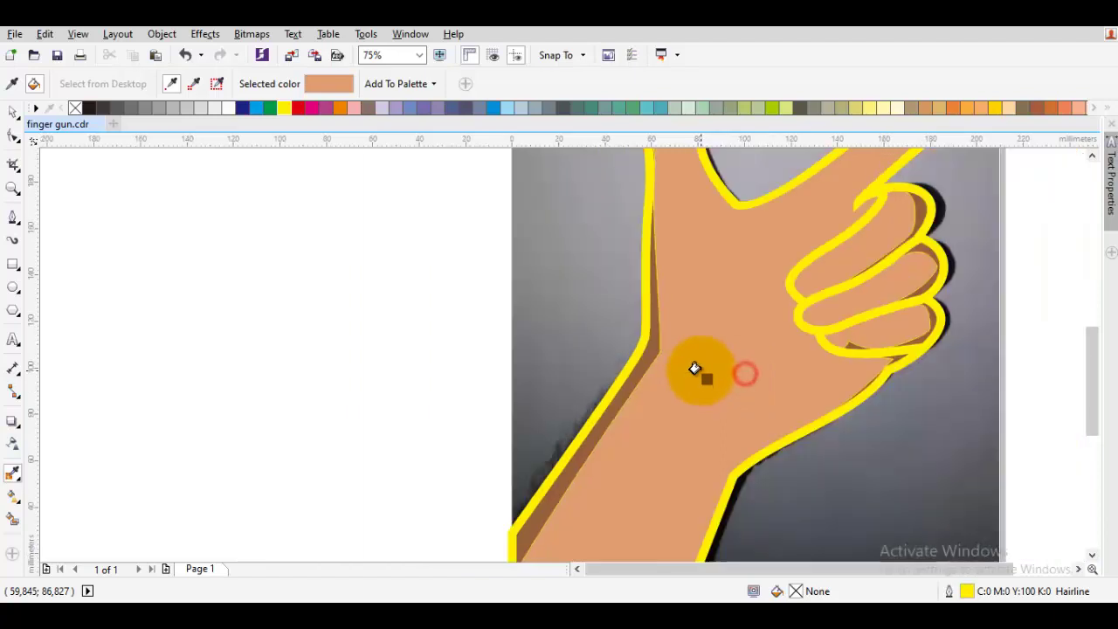
pyautogui.press('space')
pyautogui.moveTo(754, 343); pyautogui.dragTo(662, 376)
pyautogui.moveTo(786, 329); pyautogui.dragTo(729, 347)
pyautogui.press('space')
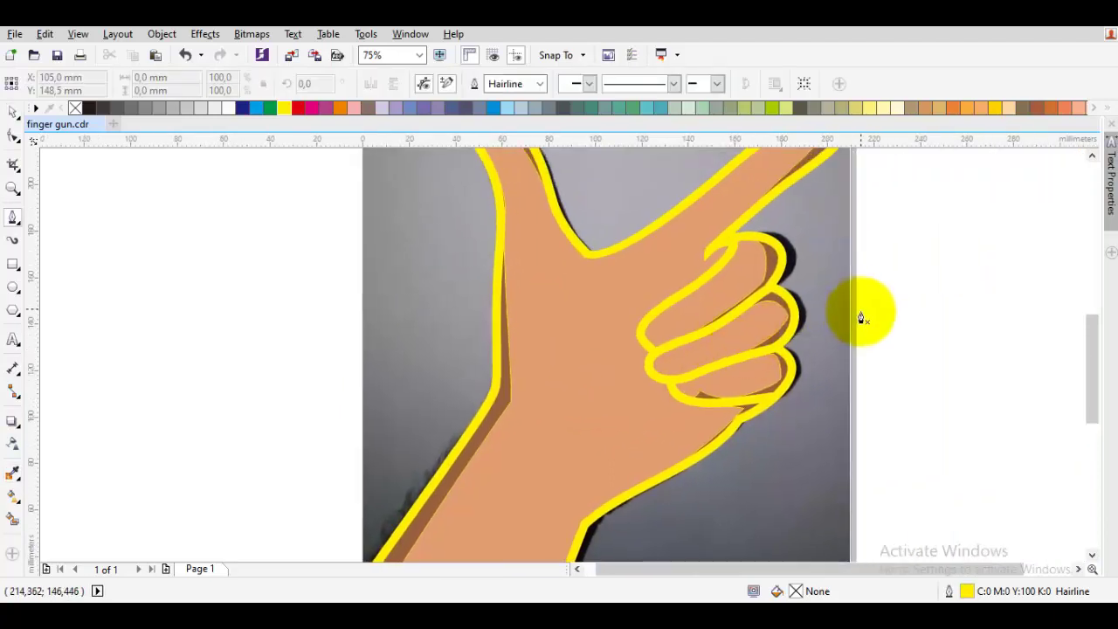
pyautogui.moveTo(880, 297); pyautogui.dragTo(904, 328)
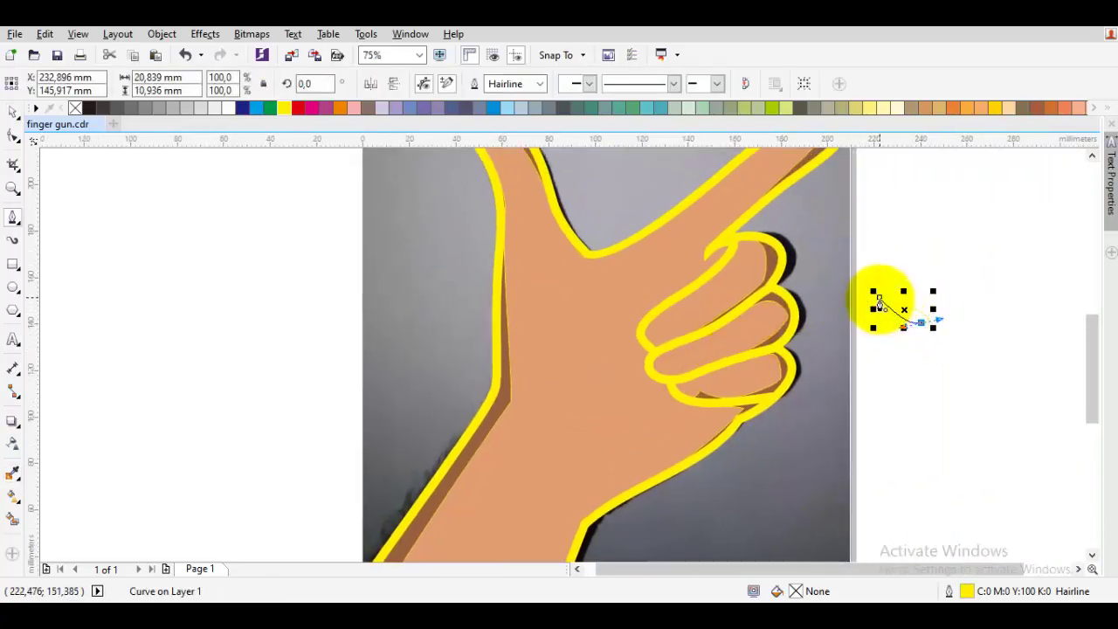
pyautogui.click(879, 298)
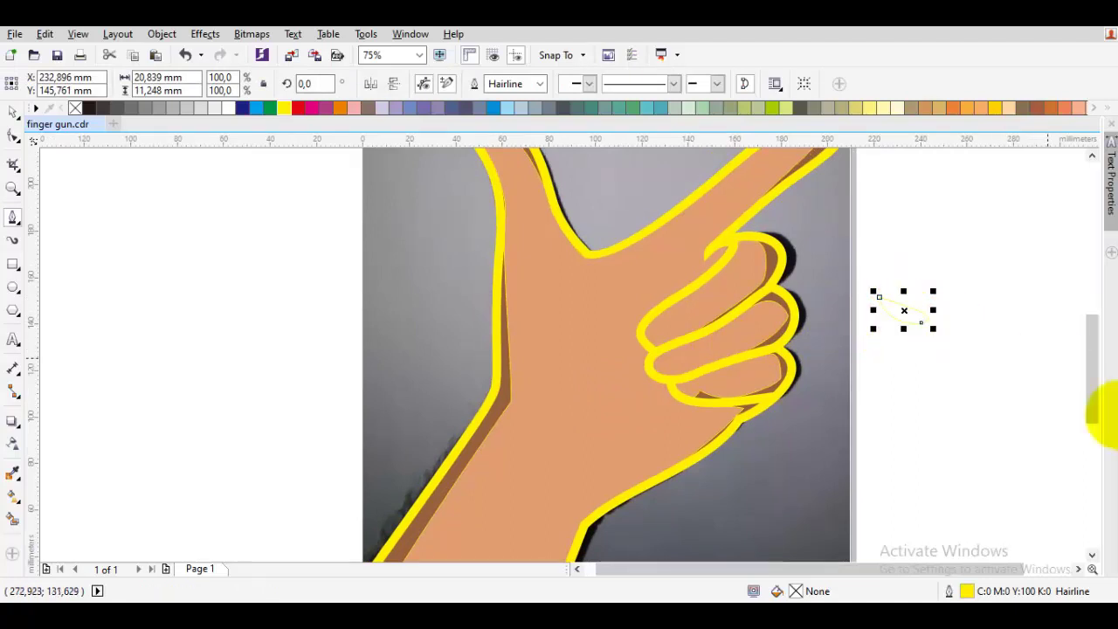
pyautogui.hotkey('ctrl', 'z')
pyautogui.hotkey('ctrl', 'z')
pyautogui.press('space')
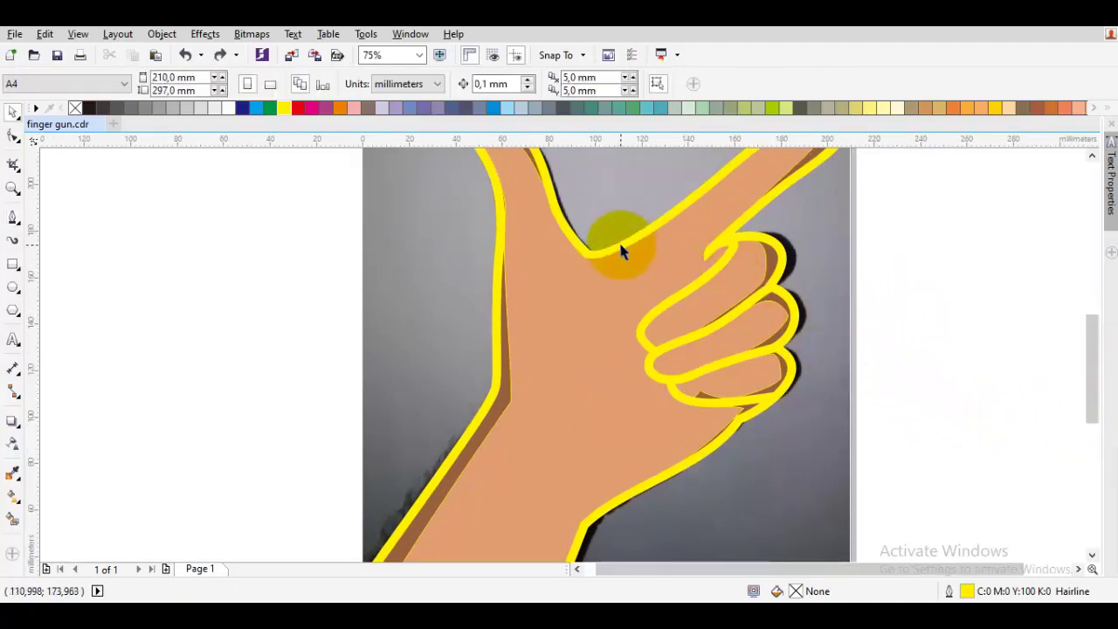
# Fill the hand outline with black (K100) and copy that fill colour to the yellow finger crease lines
pyautogui.click(619, 247)
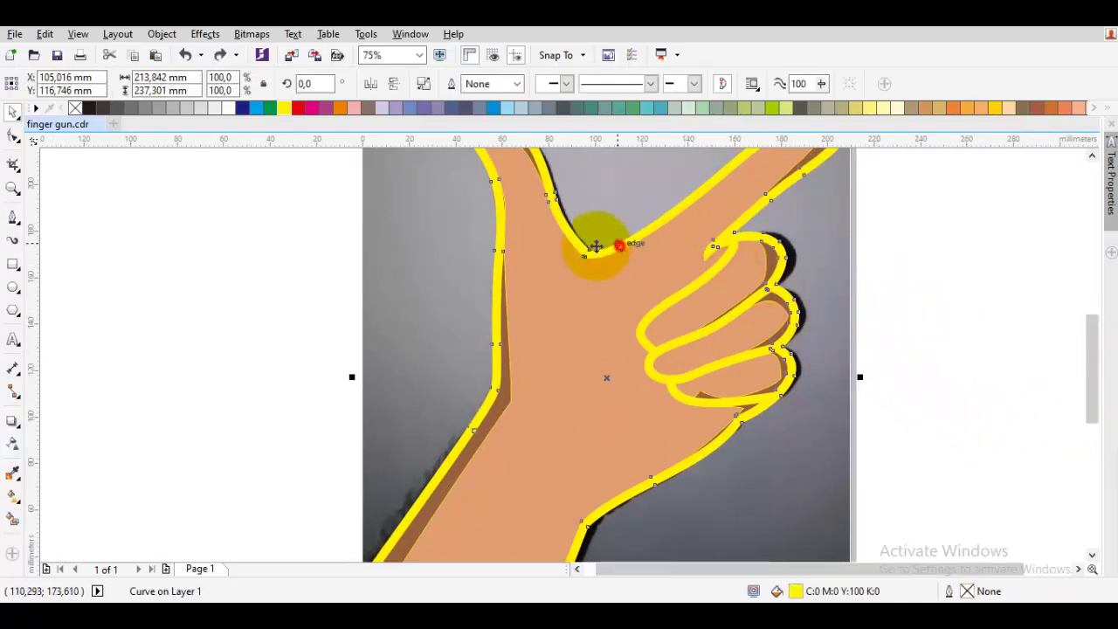
pyautogui.rightClick(90, 108)
pyautogui.scroll(3, 747, 234)
pyautogui.press('i')
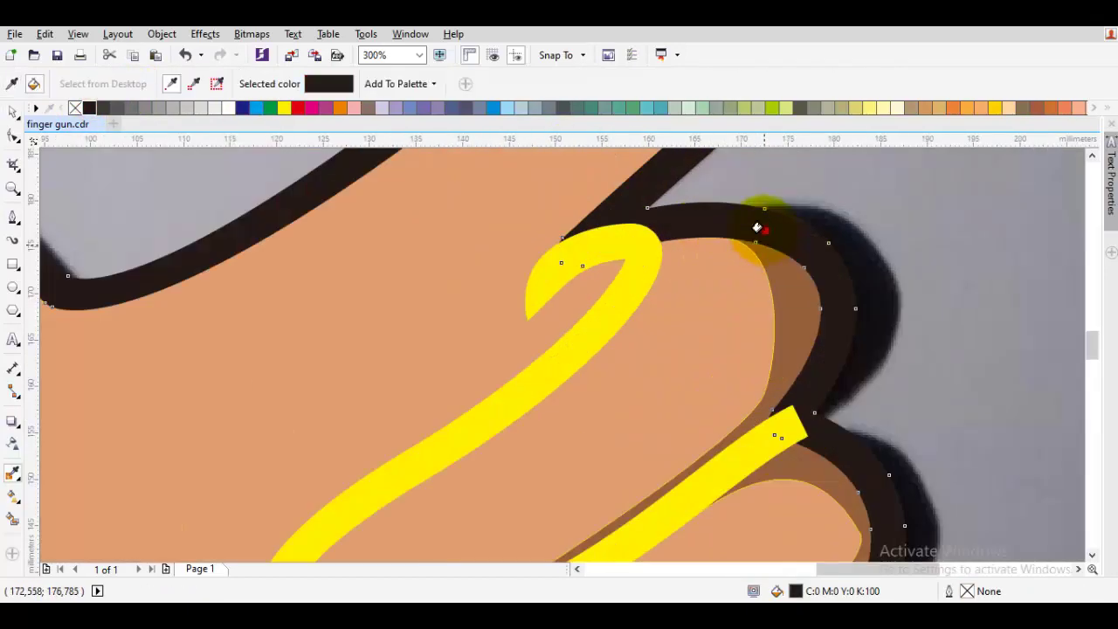
pyautogui.click(620, 246)
pyautogui.scroll(-3, 674, 357)
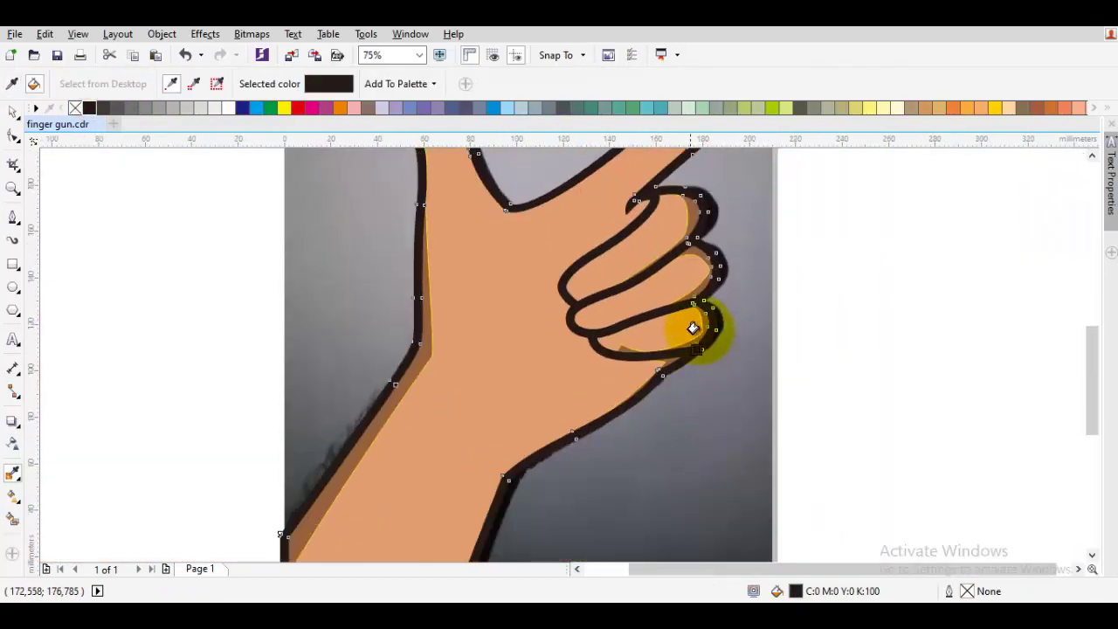
# Remove the outline colour from every object in the drawing
pyautogui.press('space')
pyautogui.click(263, 232)
pyautogui.hotkey('ctrl', 'a')
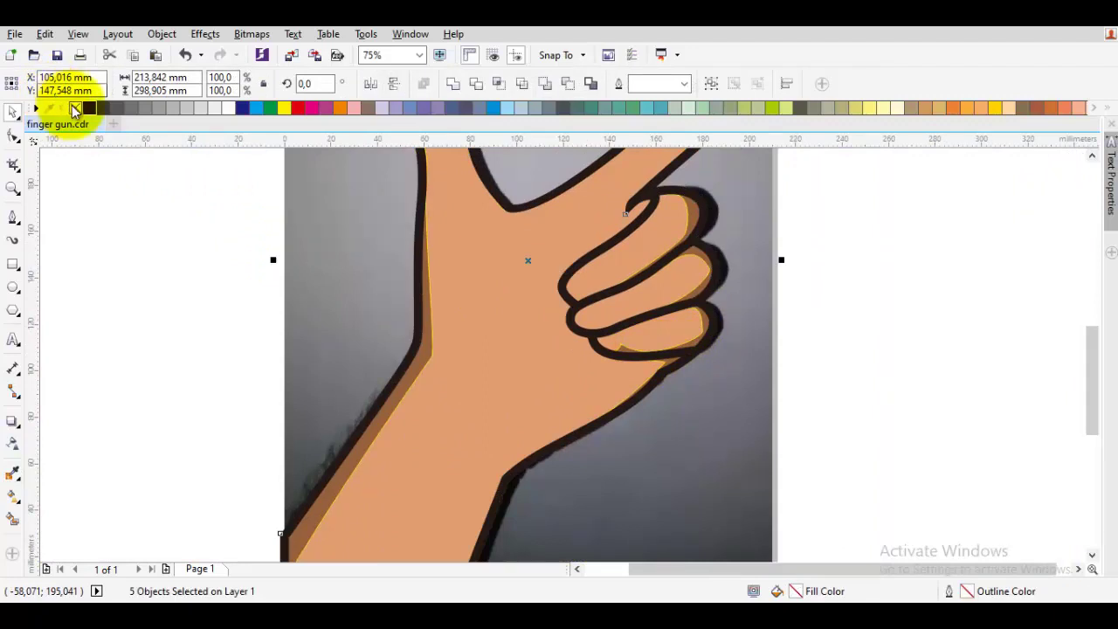
pyautogui.rightClick(75, 108)
pyautogui.click(90, 183)
# Round off the sharp corner of the brown shadow shape where the wrist meets the palm
pyautogui.scroll(-2, 301, 236)
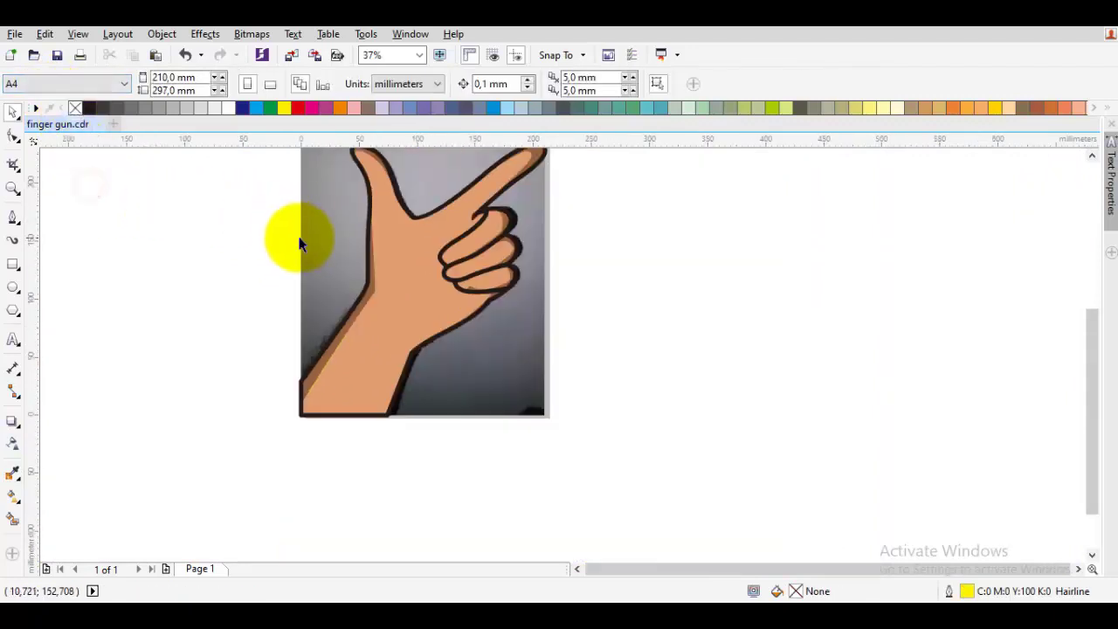
pyautogui.scroll(2, 437, 340)
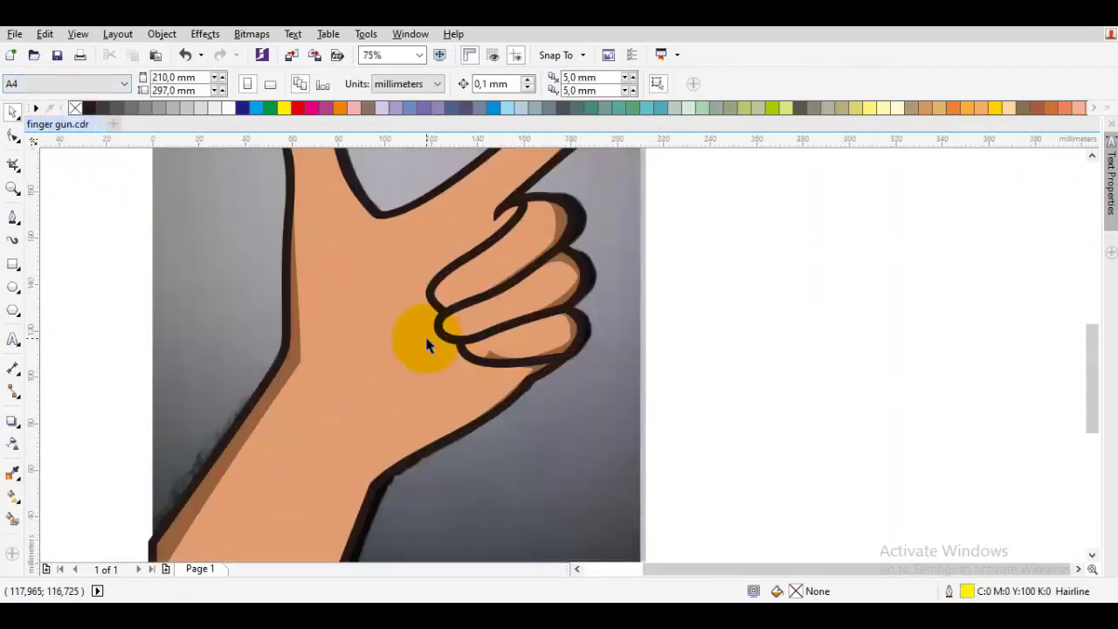
pyautogui.scroll(2, 290, 343)
pyautogui.press('F10')
pyautogui.click(291, 361)
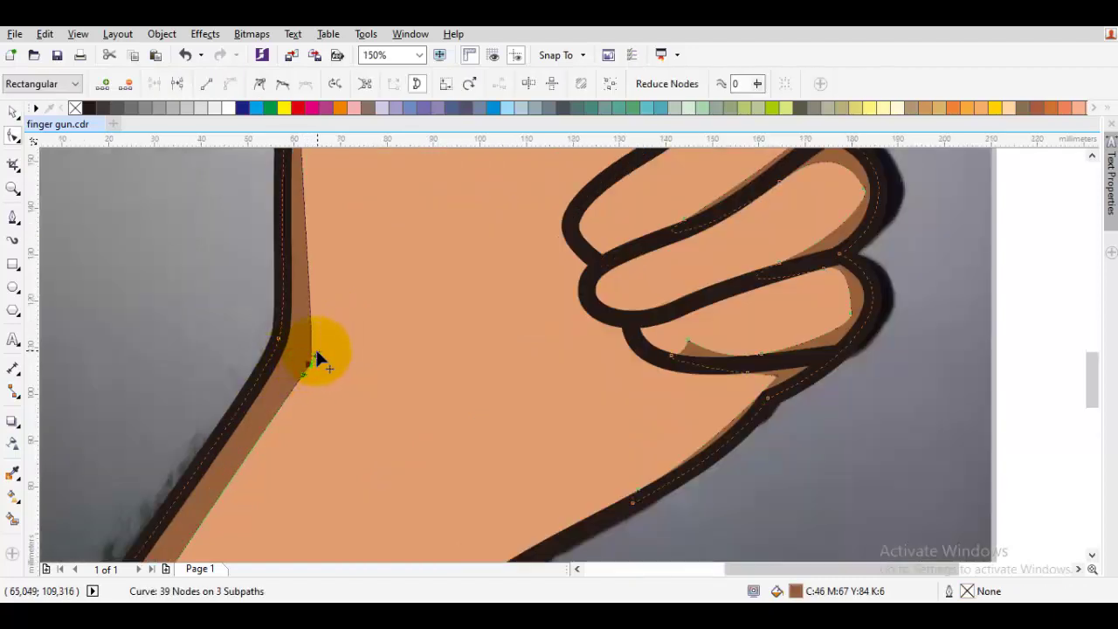
pyautogui.moveTo(318, 351); pyautogui.dragTo(371, 353)
pyautogui.scroll(1, 308, 364)
pyautogui.press('space')
# Delete the surplus node on the shadow edge along the underside of the little finger to smooth it
pyautogui.scroll(-2, 302, 344)
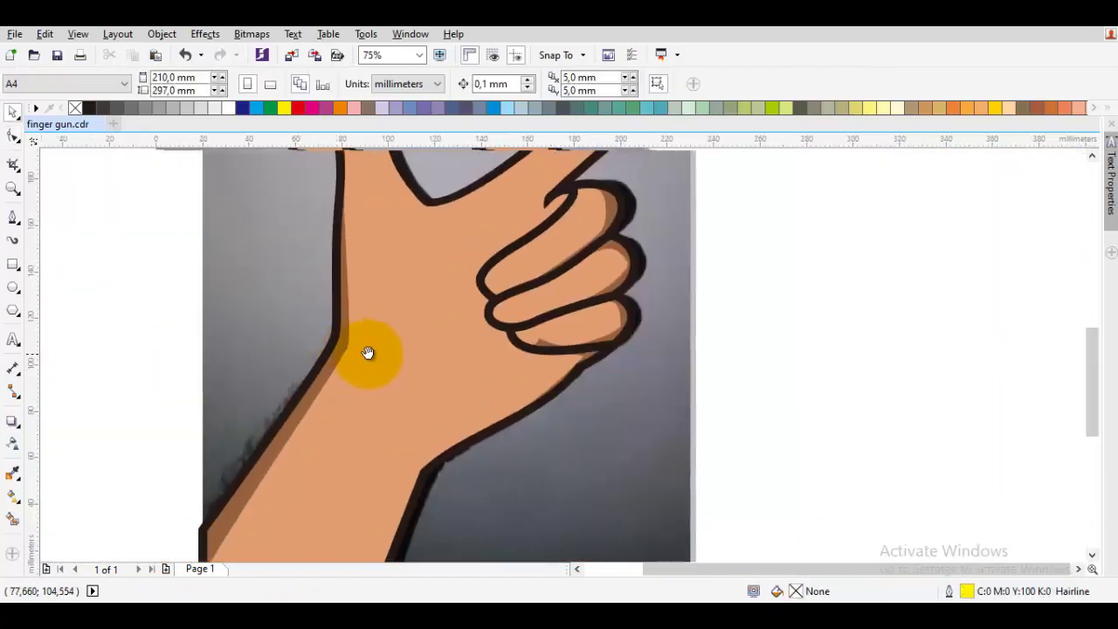
pyautogui.scroll(2, 554, 351)
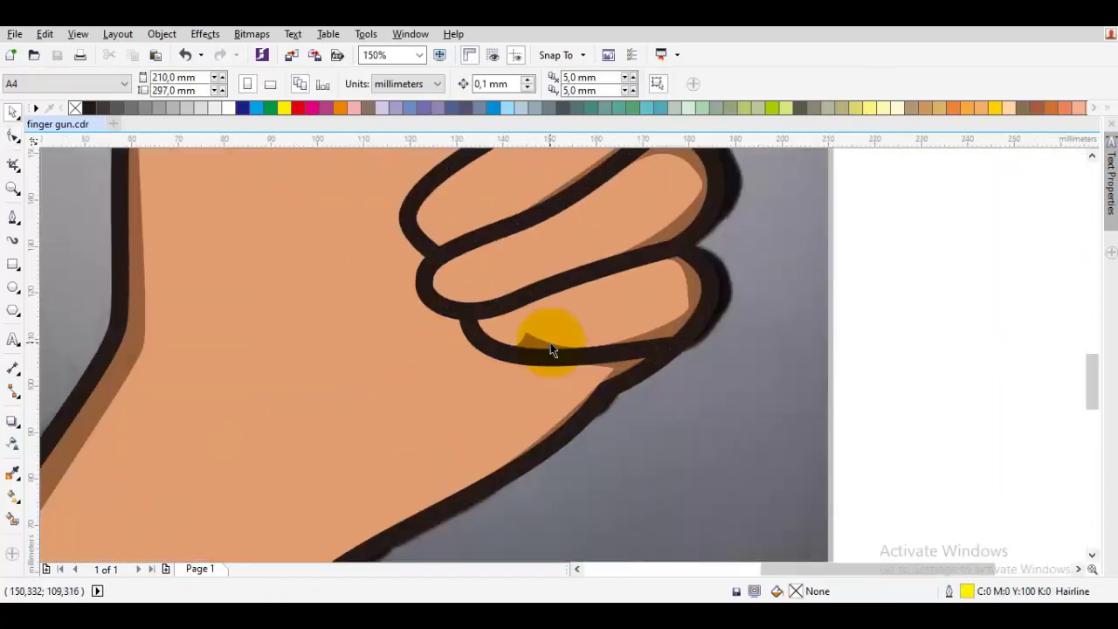
pyautogui.click(538, 346)
pyautogui.scroll(2, 538, 346)
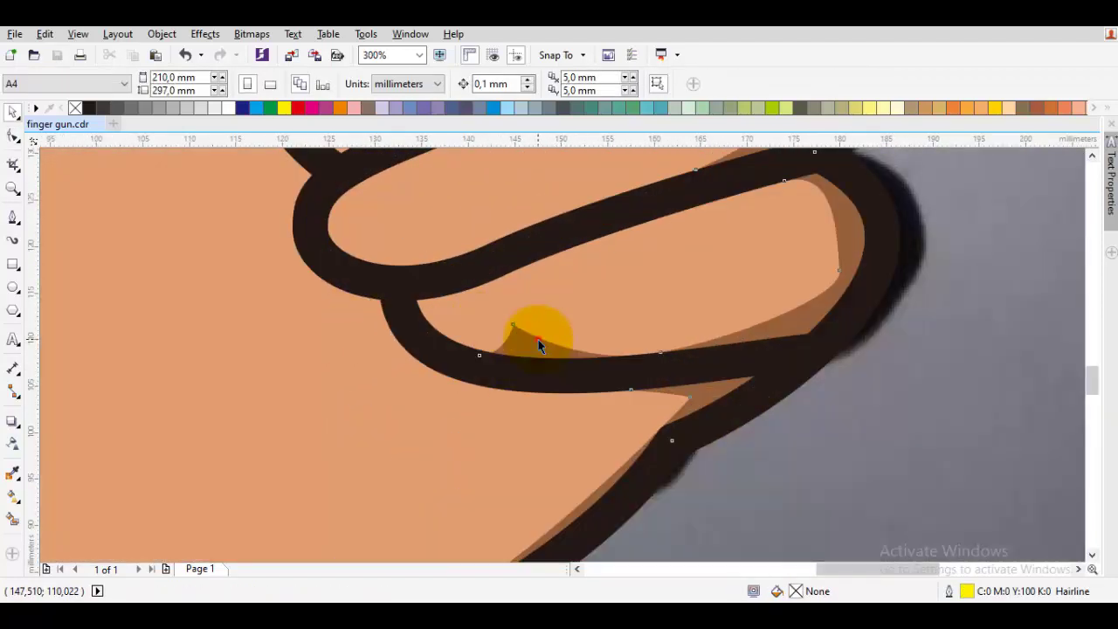
pyautogui.moveTo(663, 353); pyautogui.dragTo(681, 349)
pyautogui.doubleClick(680, 348)
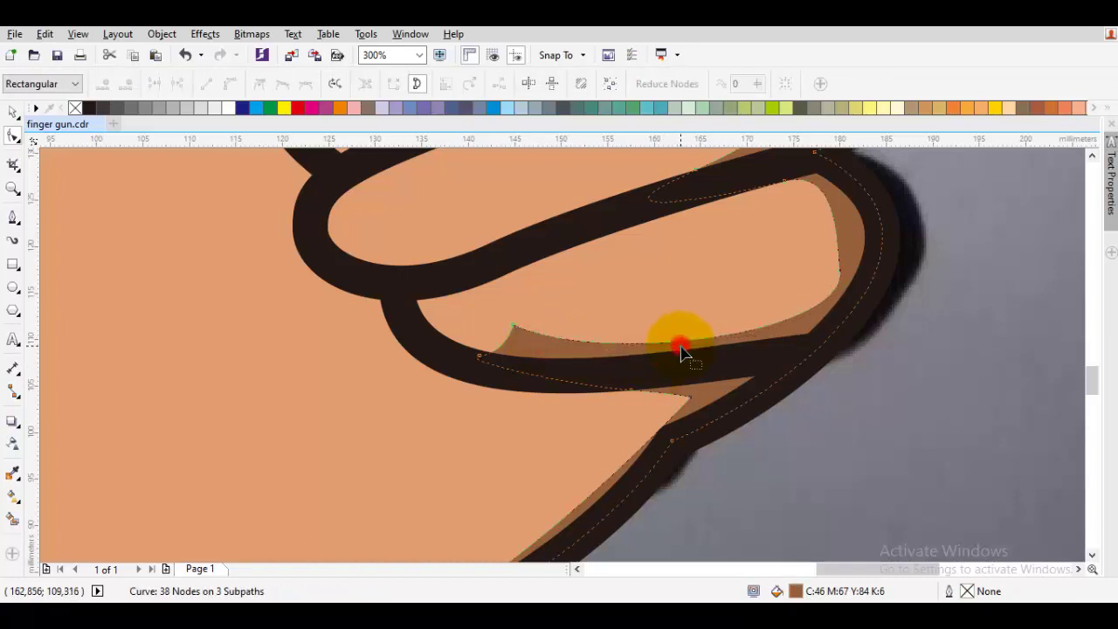
pyautogui.press('space')
pyautogui.scroll(-1, 679, 347)
pyautogui.scroll(-1, 679, 347)
pyautogui.press('Escape')
# Delete the shadow's node at the little finger's tip so its inner edge follows the rounded fingertip
pyautogui.scroll(2, 707, 341)
pyautogui.doubleClick(738, 311)
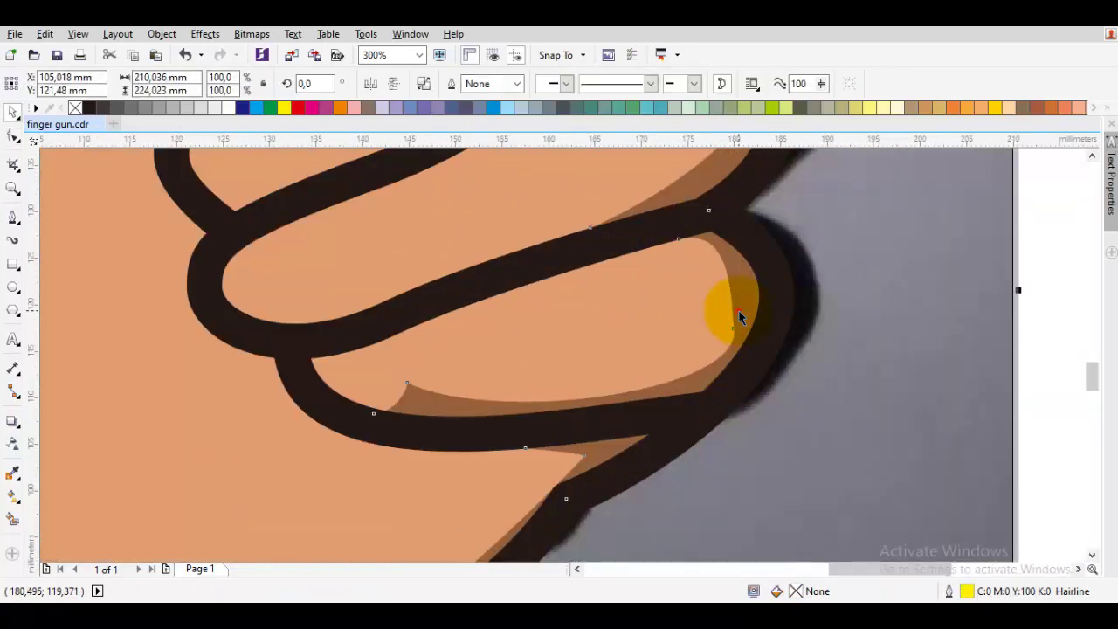
pyautogui.click(737, 332)
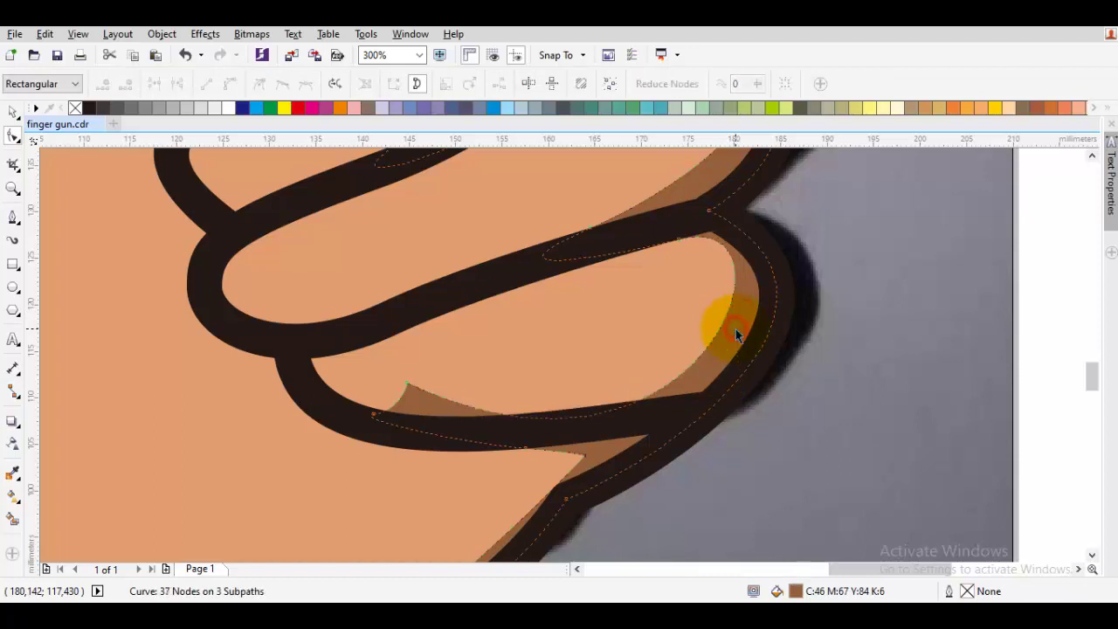
pyautogui.press('space')
pyautogui.scroll(-2, 736, 331)
pyautogui.press('Escape')
# Smooth the shadow's inner edge at the ring finger's tip by removing its surplus node
pyautogui.moveTo(745, 277); pyautogui.dragTo(740, 298)
pyautogui.scroll(1, 740, 298)
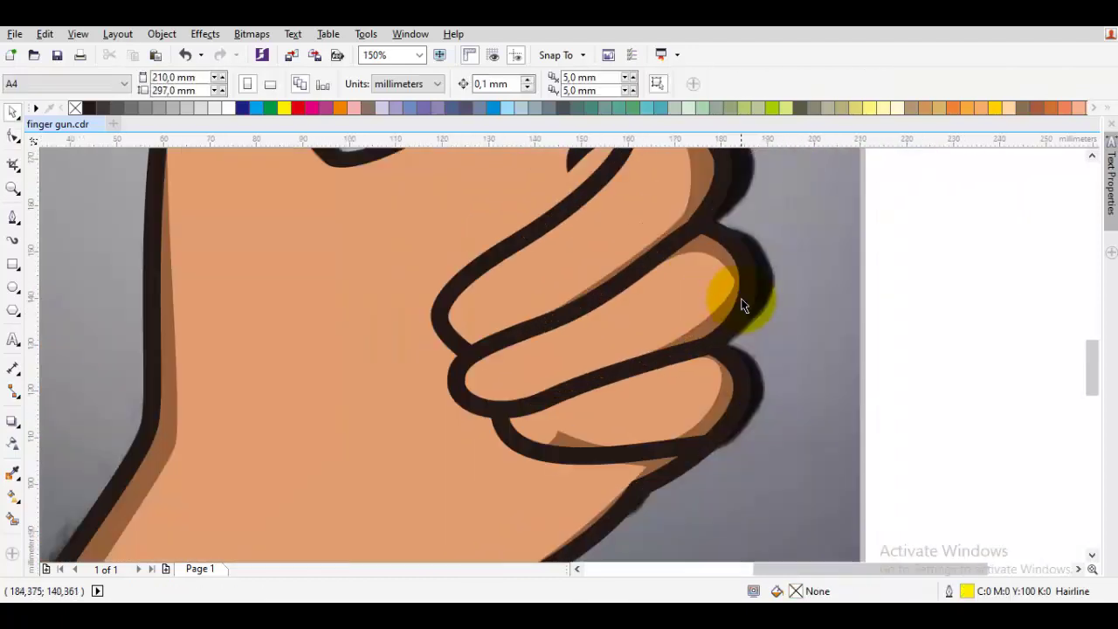
pyautogui.press('space')
pyautogui.click(732, 261)
pyautogui.scroll(2, 732, 271)
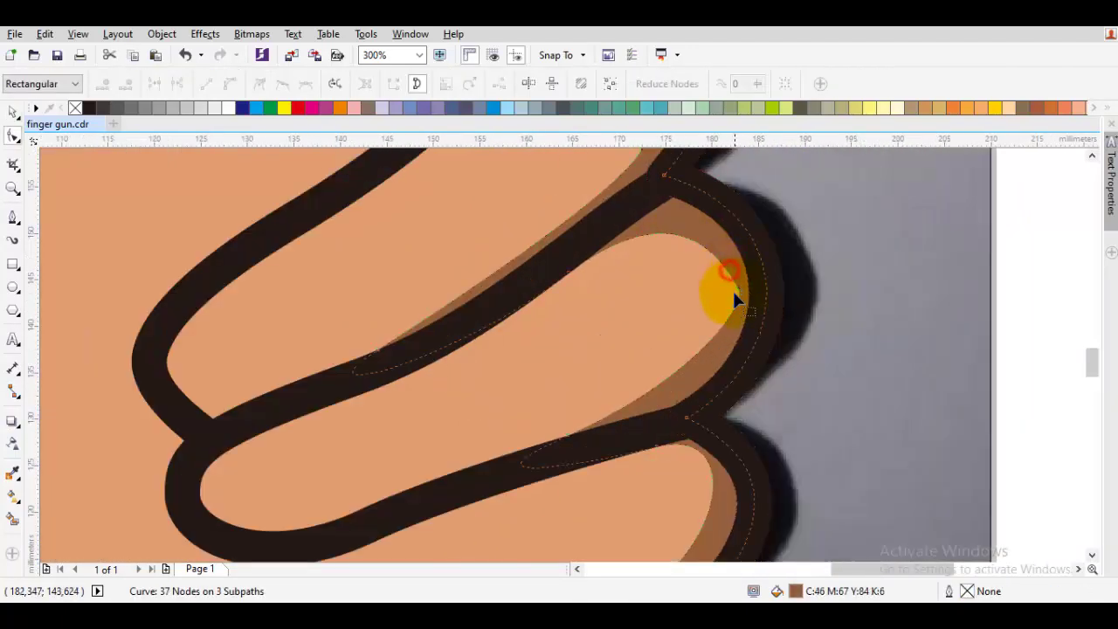
pyautogui.doubleClick(741, 289)
pyautogui.scroll(-1, 741, 288)
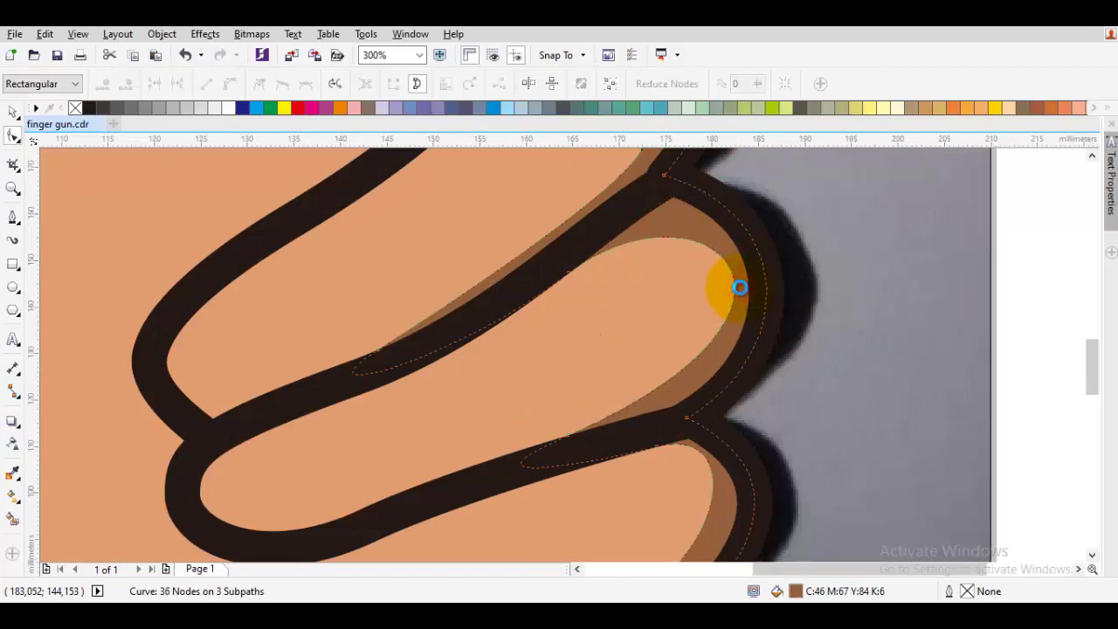
pyautogui.press('space')
pyautogui.press('Escape')
# Smooth the shadow's inner edge at the tip of the curled middle finger by deleting its surplus node
pyautogui.moveTo(735, 255); pyautogui.dragTo(704, 400)
pyautogui.press('space')
pyautogui.click(666, 334)
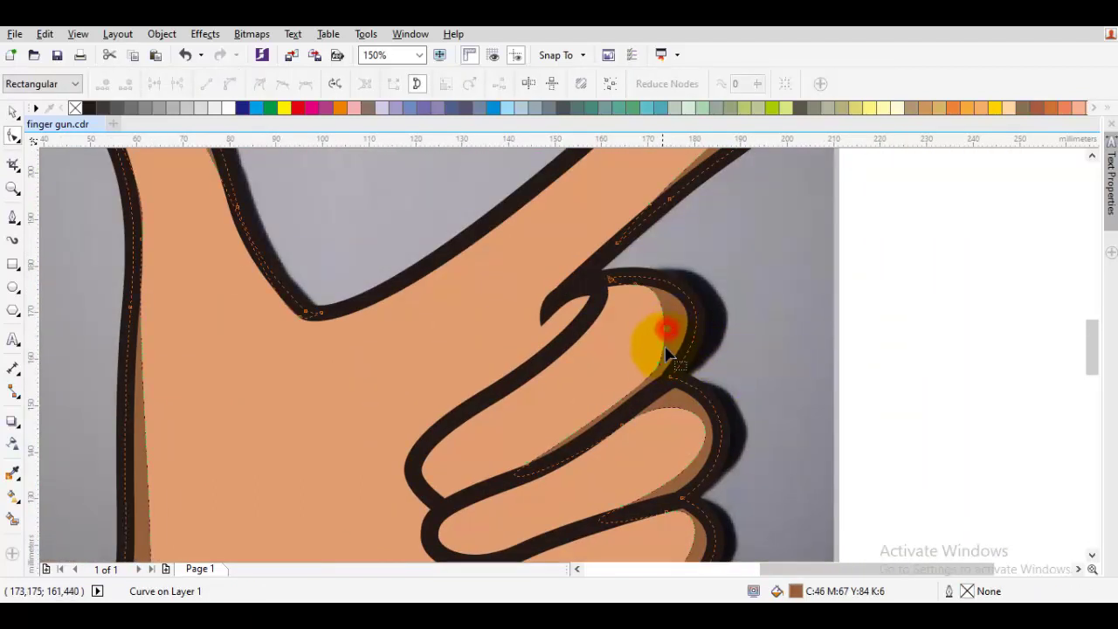
pyautogui.press('space')
pyautogui.press('Escape')
# Reshape the index finger's shadow, moving its inner node closer to the fingertip and adjusting the lower edge
pyautogui.scroll(-3, 668, 357)
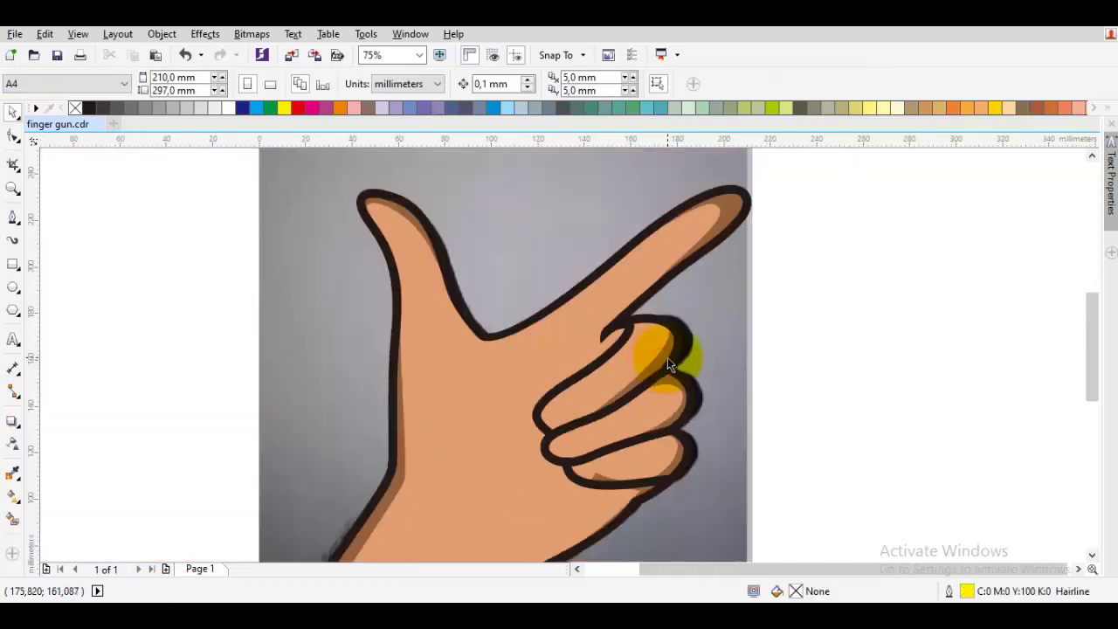
pyautogui.scroll(3, 664, 218)
pyautogui.press('space')
pyautogui.click(664, 218)
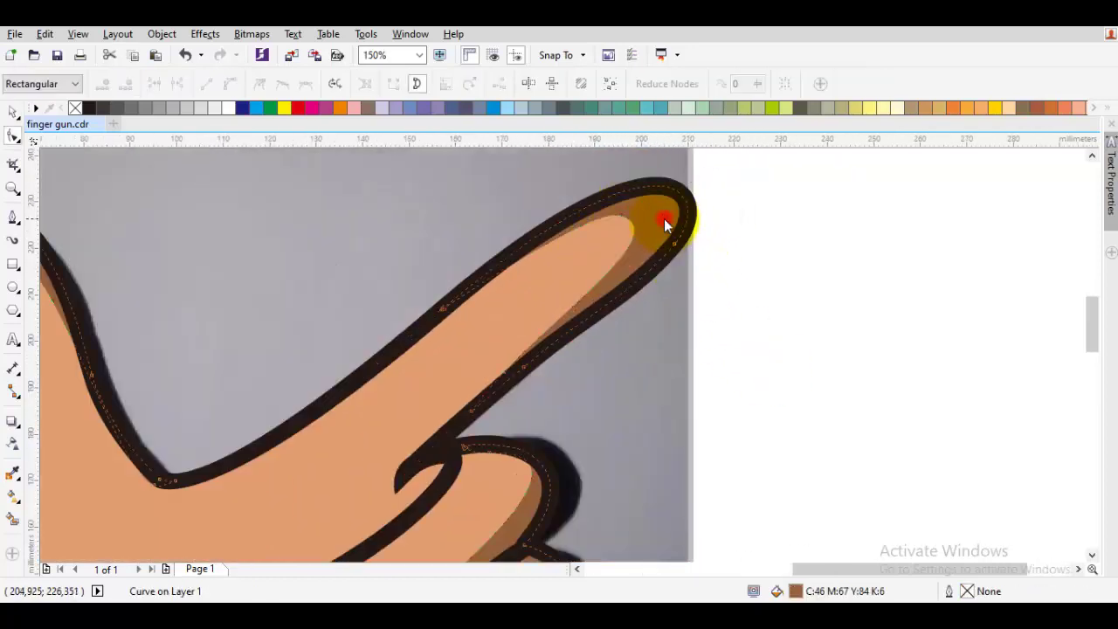
pyautogui.moveTo(620, 214); pyautogui.dragTo(649, 208)
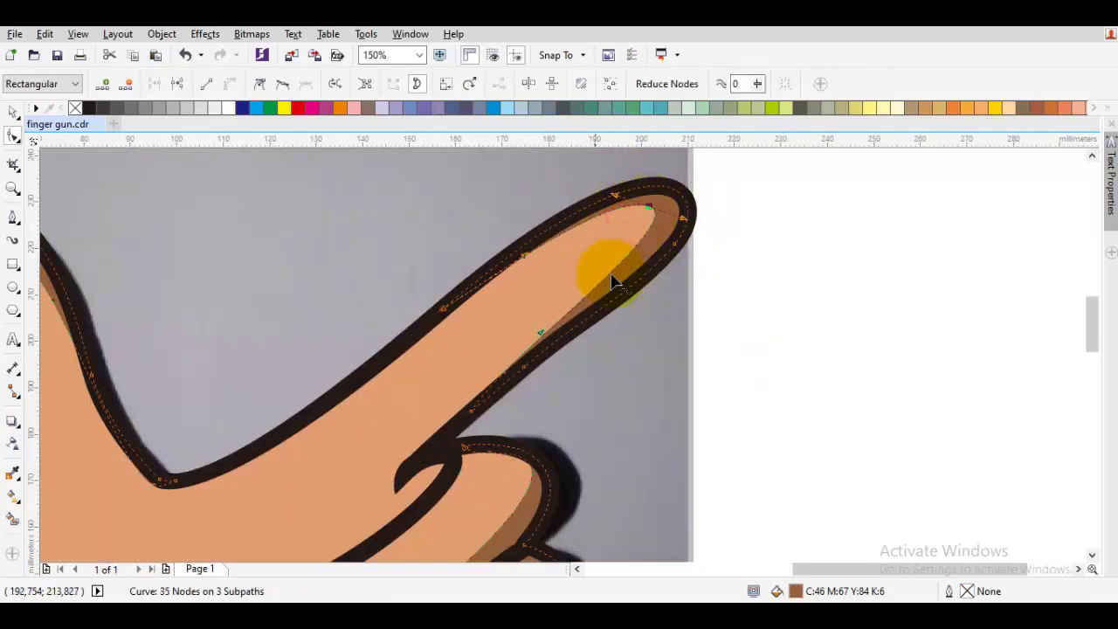
pyautogui.moveTo(551, 341); pyautogui.dragTo(551, 340)
pyautogui.press('space')
pyautogui.scroll(-2, 555, 339)
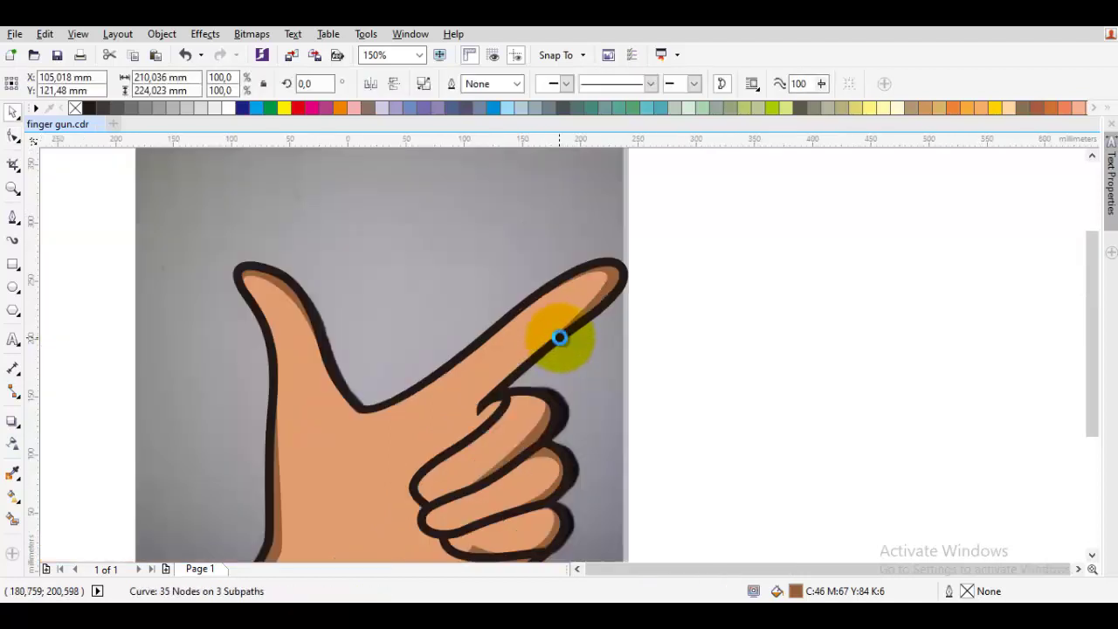
pyautogui.click(726, 374)
pyautogui.hotkey('ctrl', 'a')
pyautogui.moveTo(669, 440); pyautogui.dragTo(753, 354)
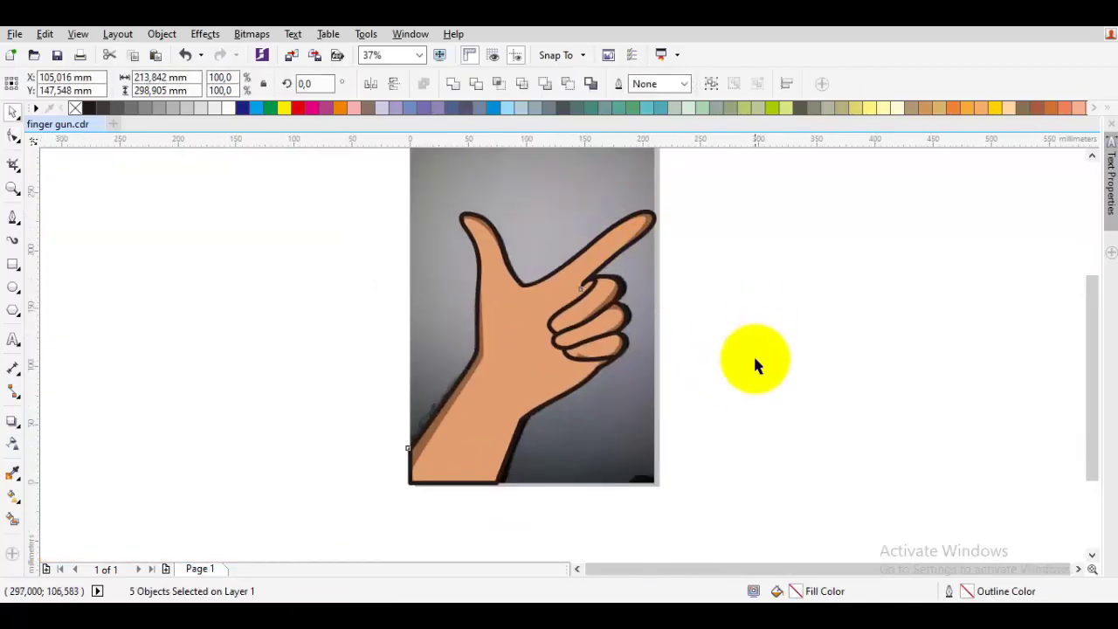
pyautogui.click(755, 358)
pyautogui.moveTo(616, 429); pyautogui.dragTo(647, 432)
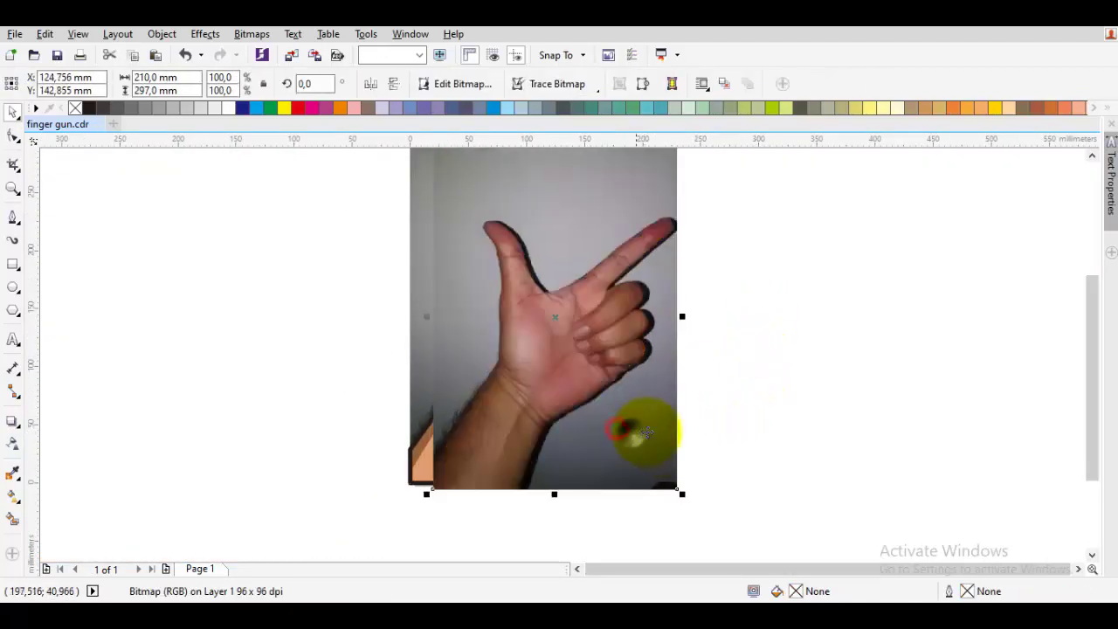
pyautogui.click(767, 381)
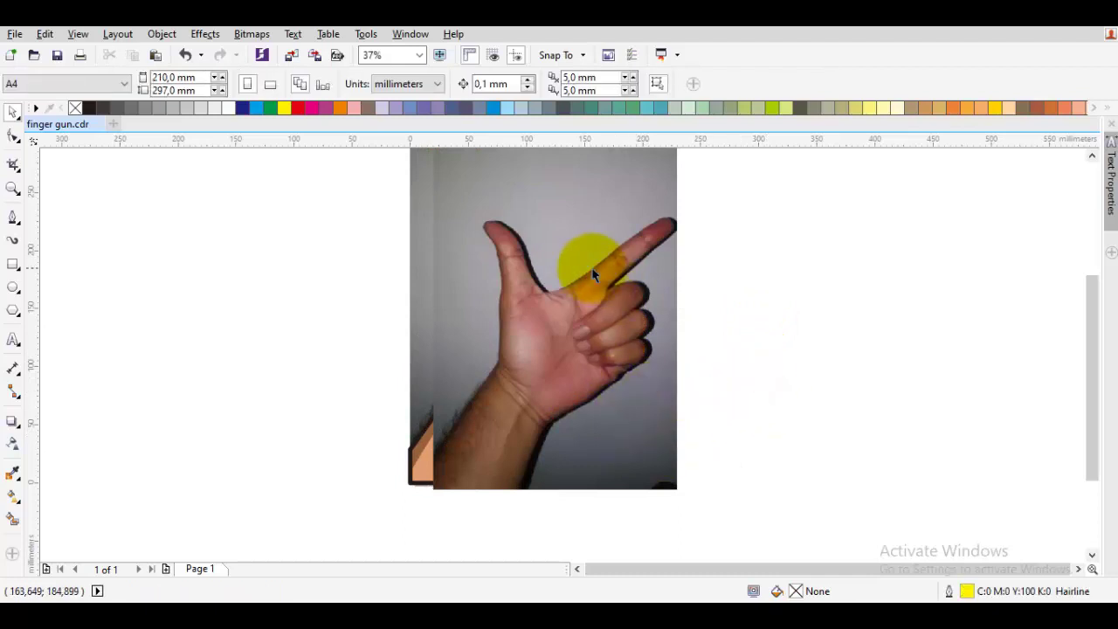
pyautogui.hotkey('ctrl', 'z')
# Draw a closed crescent highlight about 14 mm wide and 54 mm tall along the thumb's outer edge and fill it white
pyautogui.scroll(2, 502, 254)
pyautogui.press('space')
pyautogui.moveTo(481, 264); pyautogui.dragTo(521, 244)
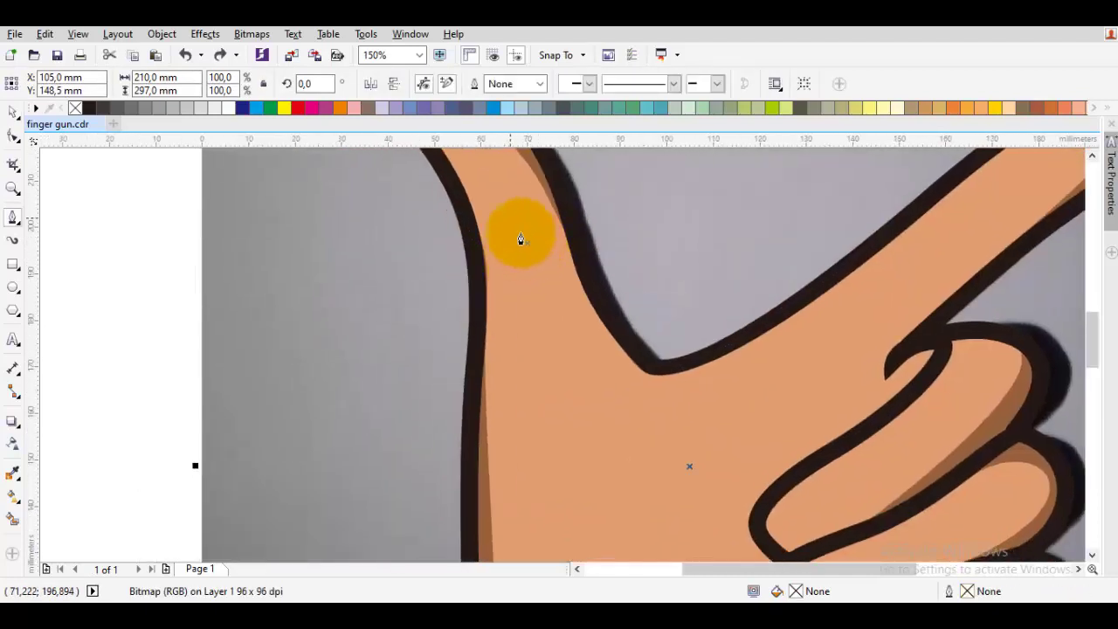
pyautogui.moveTo(503, 200); pyautogui.dragTo(550, 257)
pyautogui.moveTo(494, 198); pyautogui.dragTo(564, 215)
pyautogui.hotkey('ctrl', 'z')
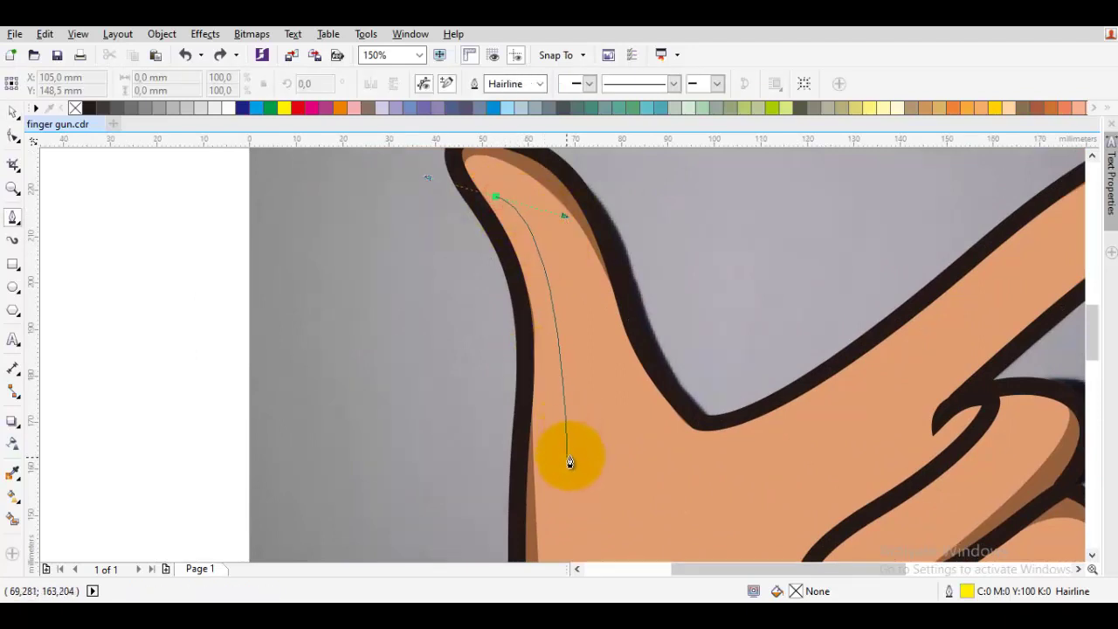
pyautogui.moveTo(551, 451); pyautogui.dragTo(533, 505)
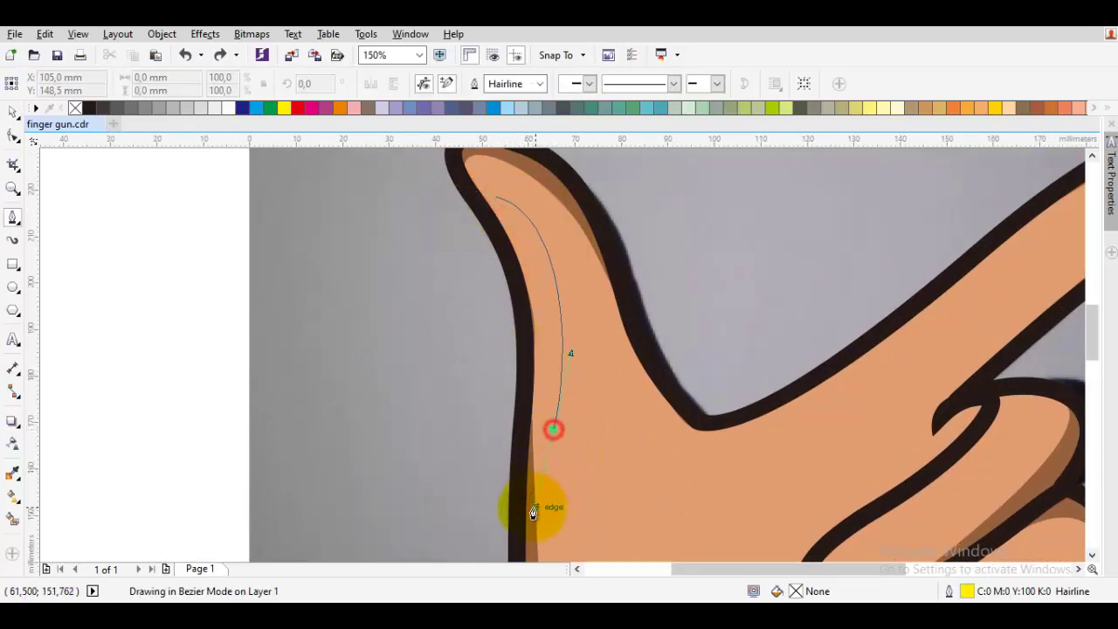
pyautogui.click(481, 194)
pyautogui.moveTo(495, 198); pyautogui.dragTo(549, 341)
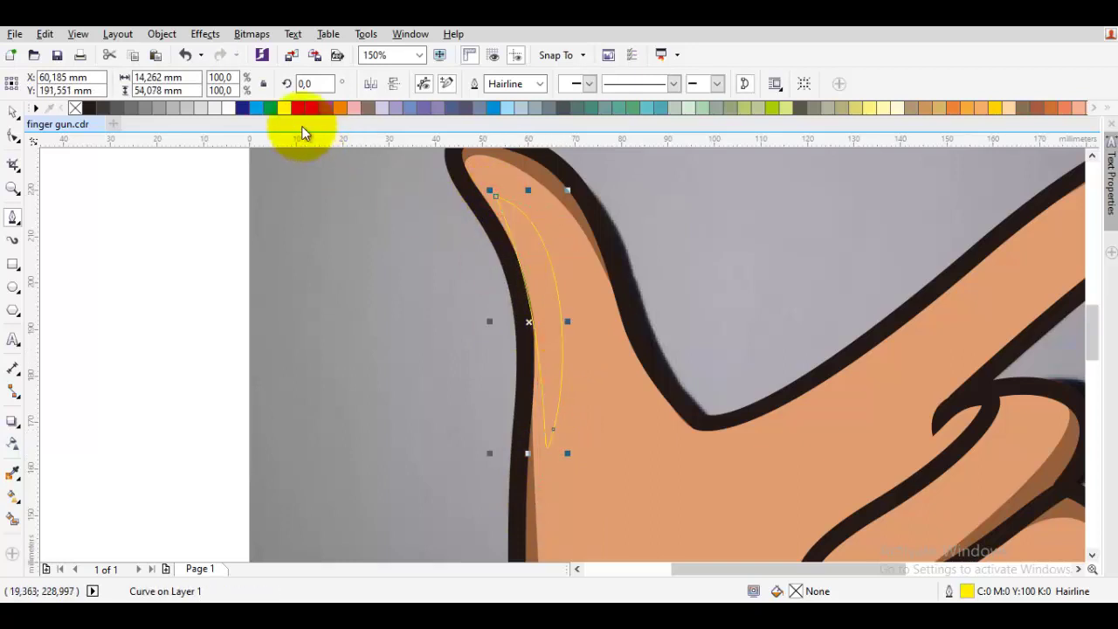
pyautogui.click(227, 108)
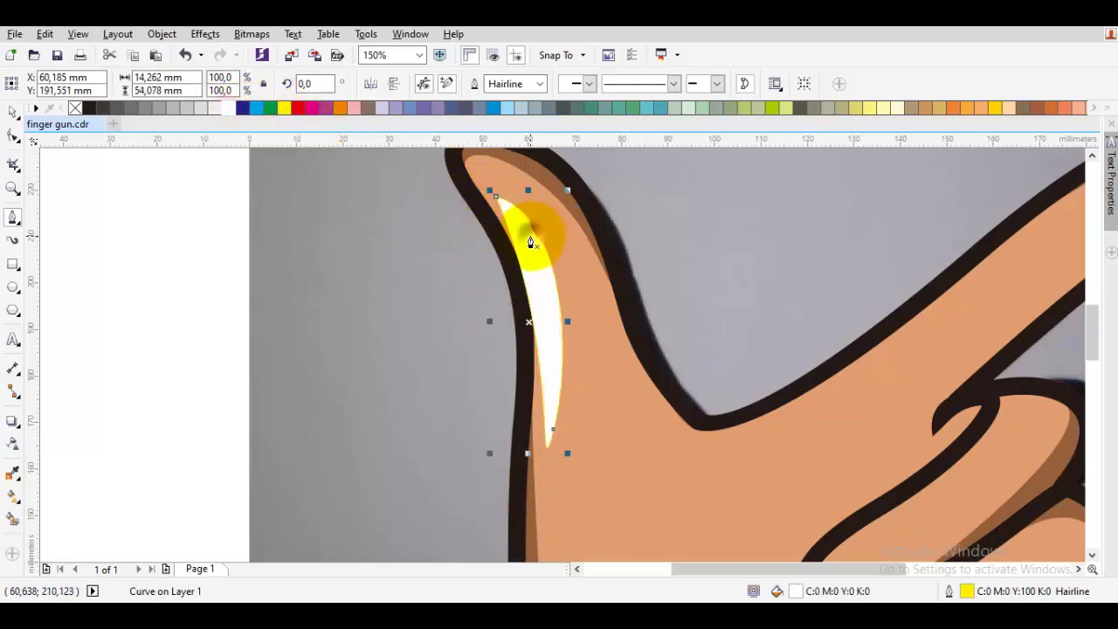
# Reorder the white thumb highlight to sit directly in front of the skin-tone hand shape
pyautogui.rightClick(530, 242)
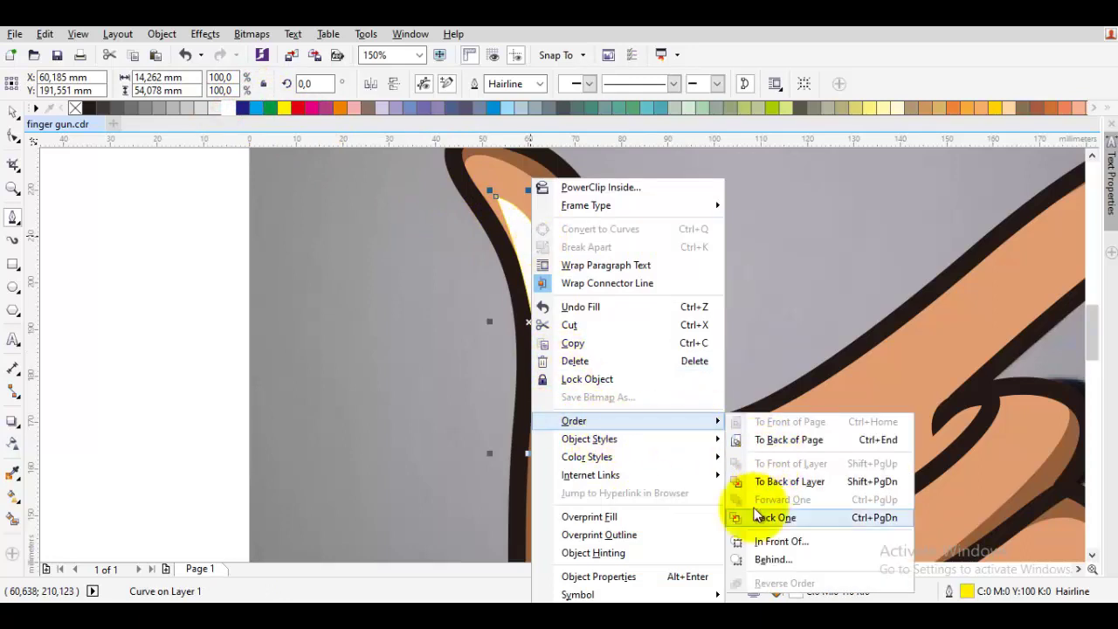
pyautogui.click(760, 538)
pyautogui.click(757, 496)
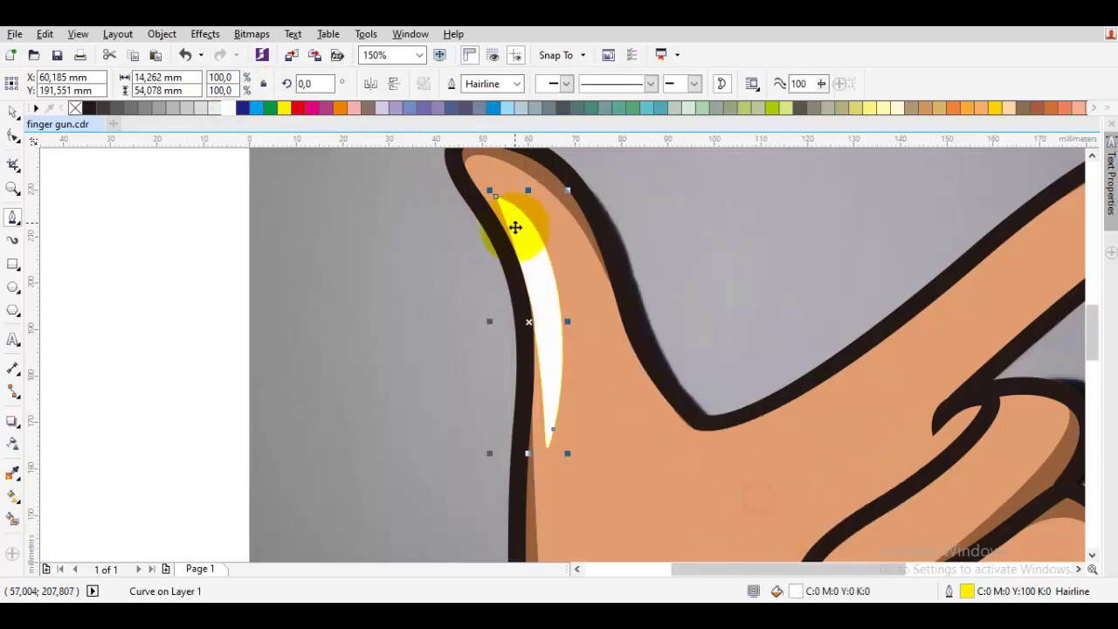
# Move the thumb highlight's upper node onto the black outline's inner edge and adjust the curvature of its upper end
pyautogui.scroll(2, 514, 223)
pyautogui.press('F10')
pyautogui.moveTo(481, 184); pyautogui.dragTo(477, 213)
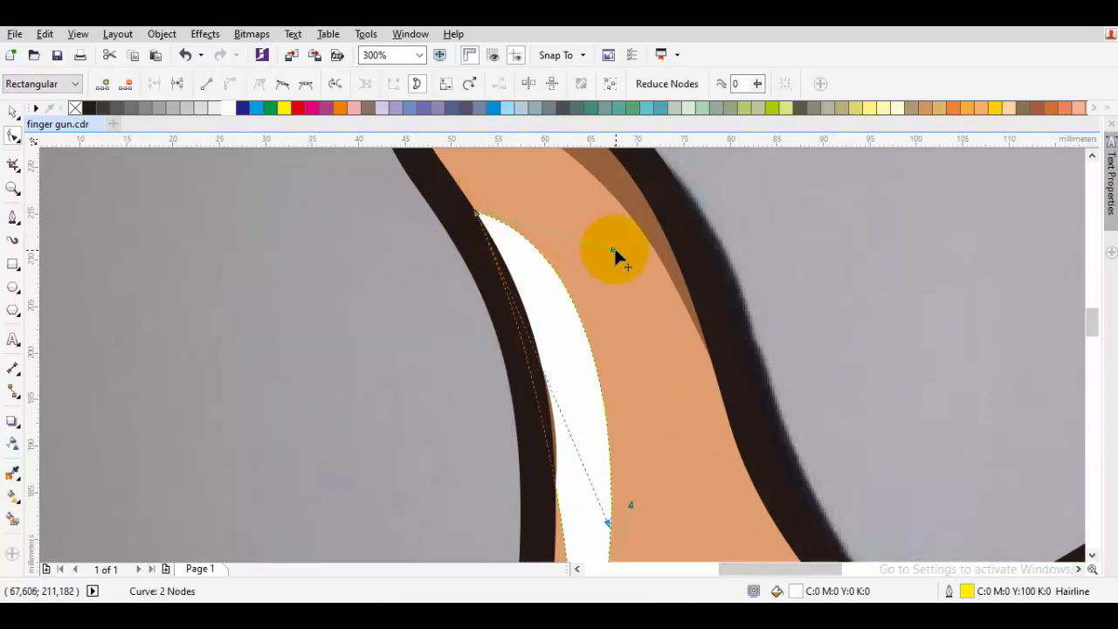
pyautogui.moveTo(614, 249)
pyautogui.mouseDown()
pyautogui.moveTo(582, 235)
pyautogui.moveTo(599, 257)
pyautogui.mouseUp()
pyautogui.press('space')
pyautogui.press('Escape')
pyautogui.scroll(-3, 600, 300)
pyautogui.moveTo(507, 204); pyautogui.dragTo(522, 218)
pyautogui.hotkey('ctrl', 'z')
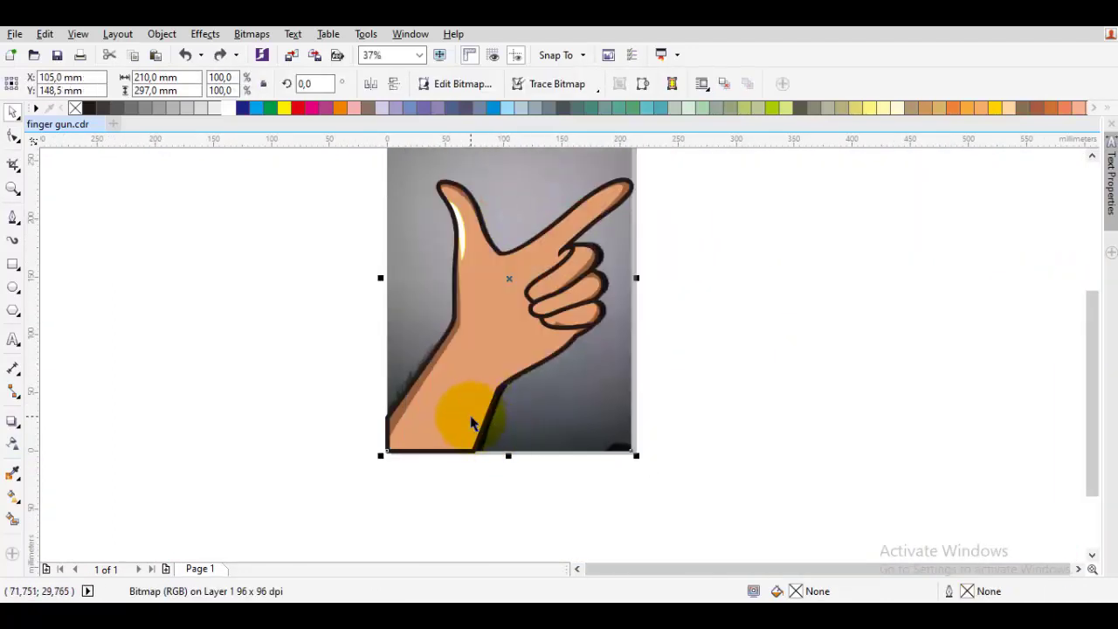
# Draw a closed highlight shape with the Pen tool along the forearm's lower edge, from the bottom of the wrist to the palm's heel
pyautogui.scroll(3, 475, 425)
pyautogui.press('space')
pyautogui.scroll(2, 552, 343)
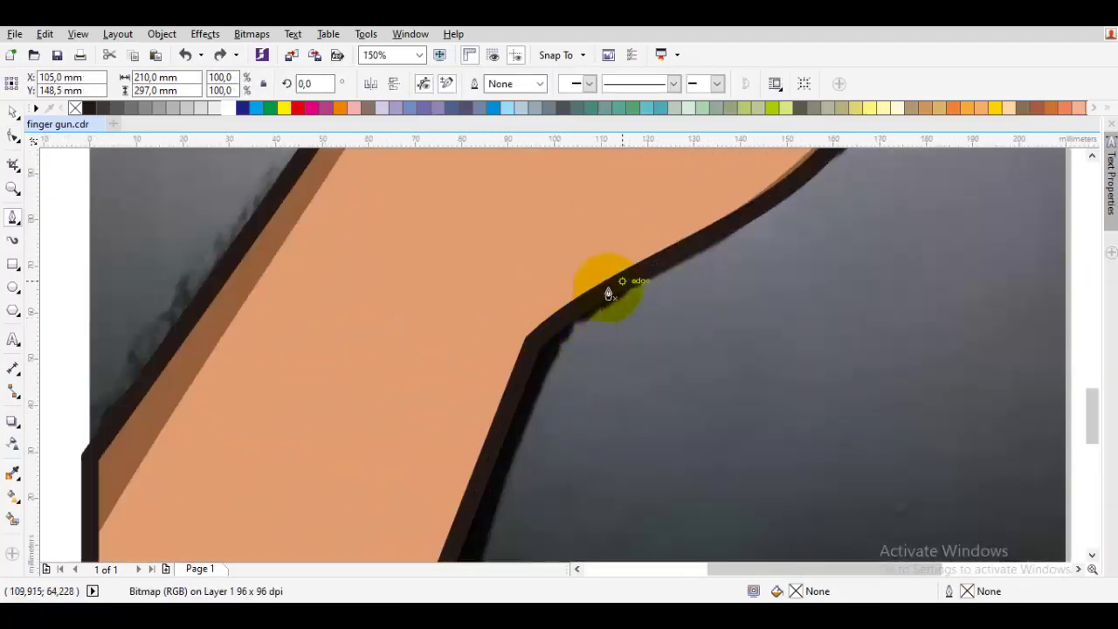
pyautogui.moveTo(702, 227)
pyautogui.mouseDown()
pyautogui.moveTo(484, 304)
pyautogui.moveTo(490, 315)
pyautogui.mouseUp()
pyautogui.click(501, 324)
pyautogui.moveTo(449, 451); pyautogui.dragTo(534, 263)
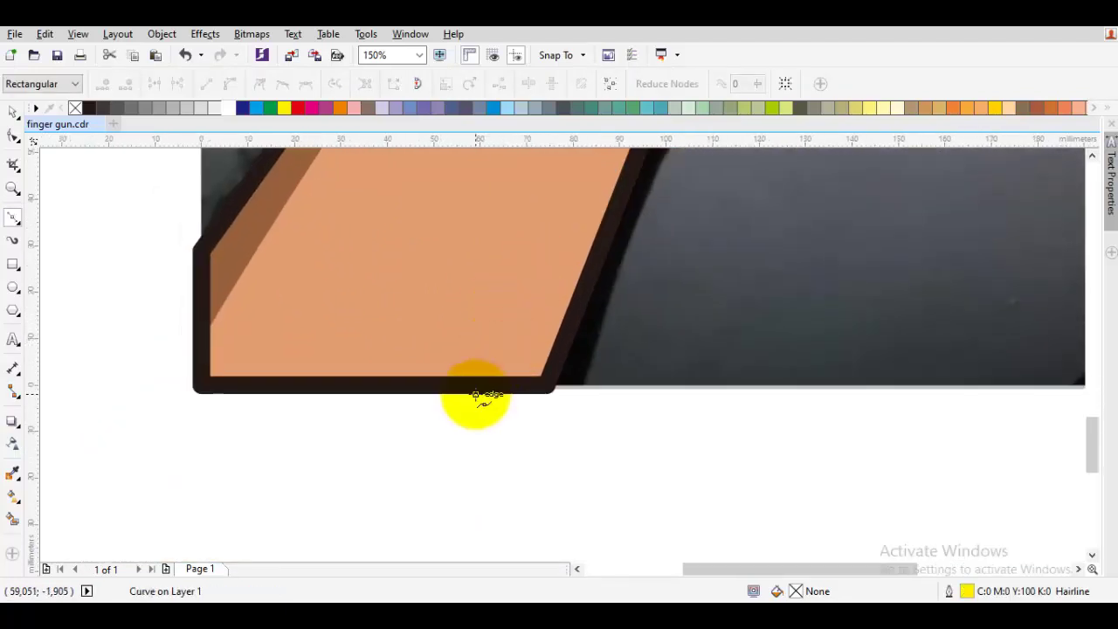
pyautogui.click(476, 385)
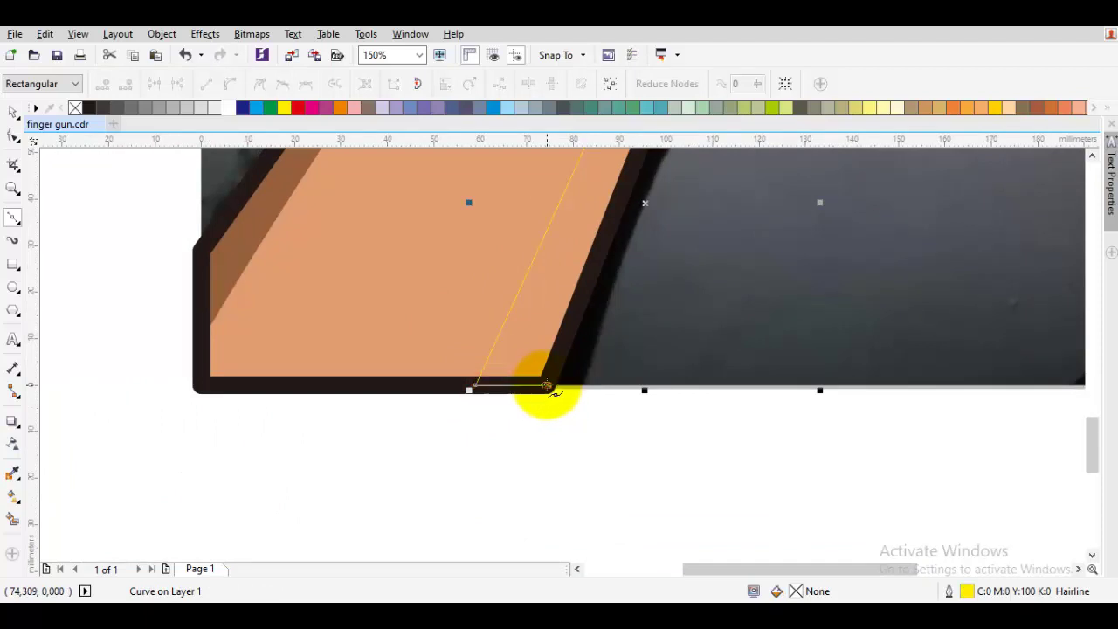
pyautogui.click(547, 385)
pyautogui.moveTo(645, 152); pyautogui.dragTo(506, 414)
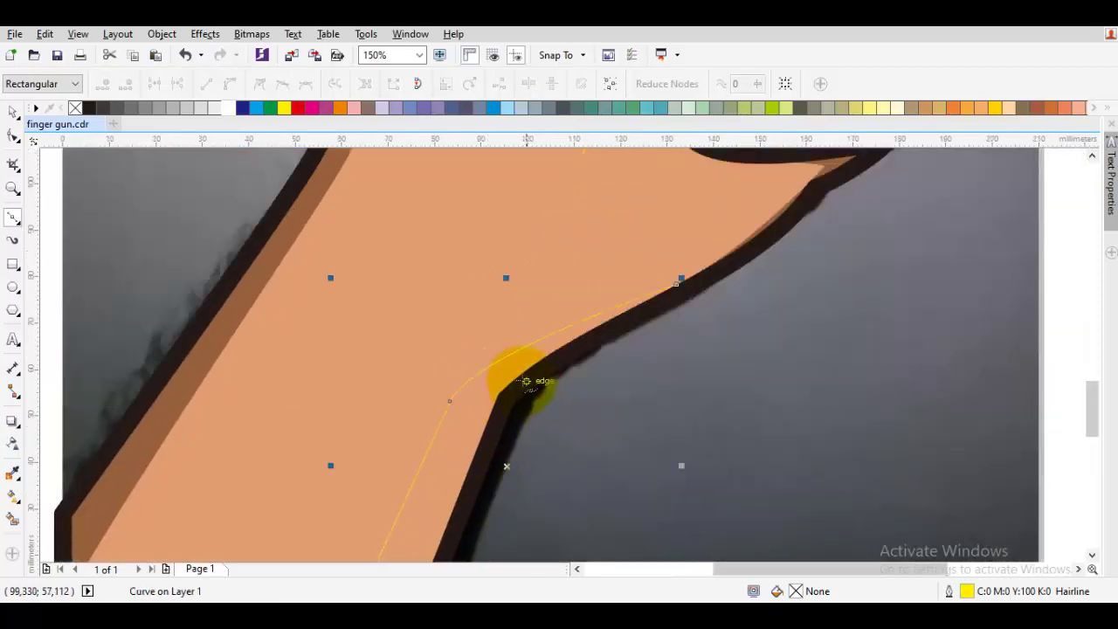
pyautogui.moveTo(554, 360); pyautogui.dragTo(555, 360)
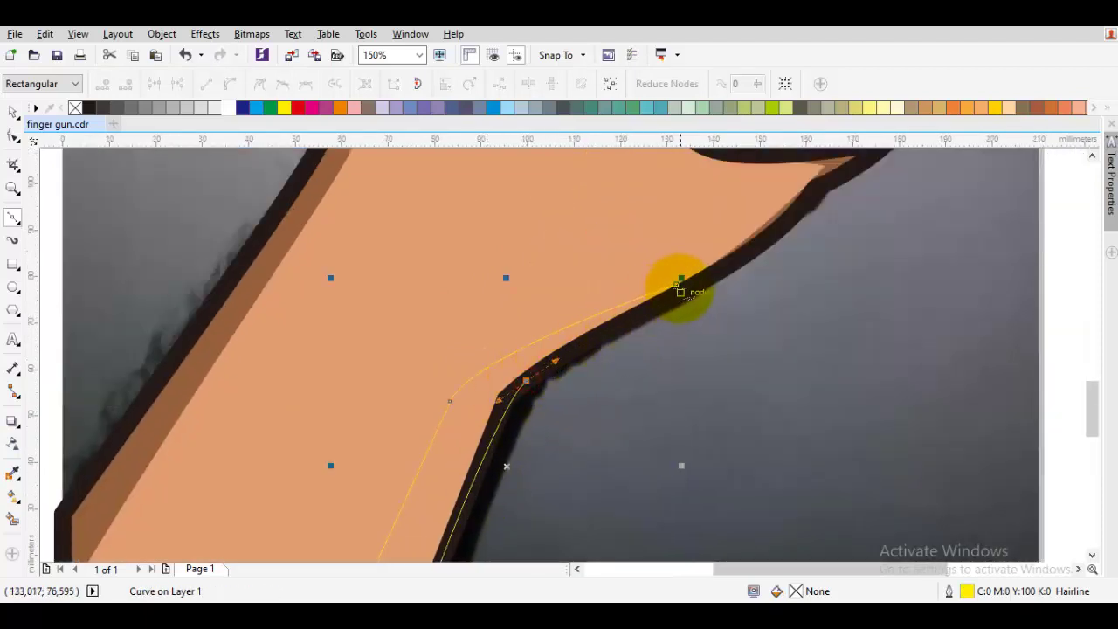
pyautogui.click(677, 284)
pyautogui.scroll(-1, 677, 284)
pyautogui.moveTo(568, 190); pyautogui.dragTo(595, 368)
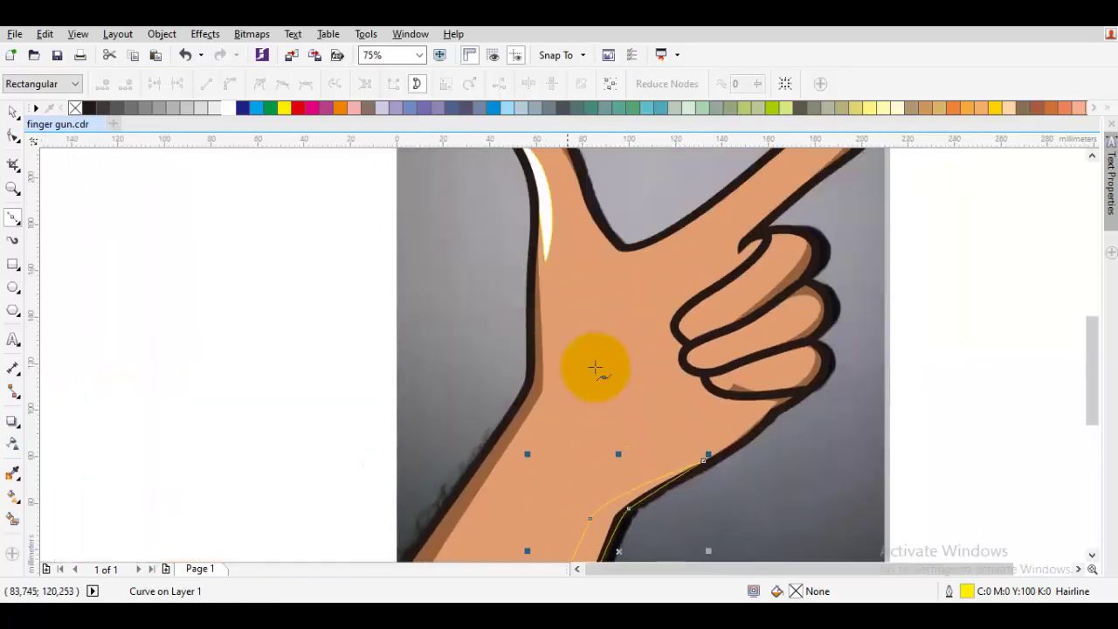
# Weld the new forearm shape to the white thumb highlight
pyautogui.press('space')
pyautogui.keyDown('shift'); pyautogui.click(544, 195); pyautogui.keyUp('shift')
pyautogui.click(457, 82)
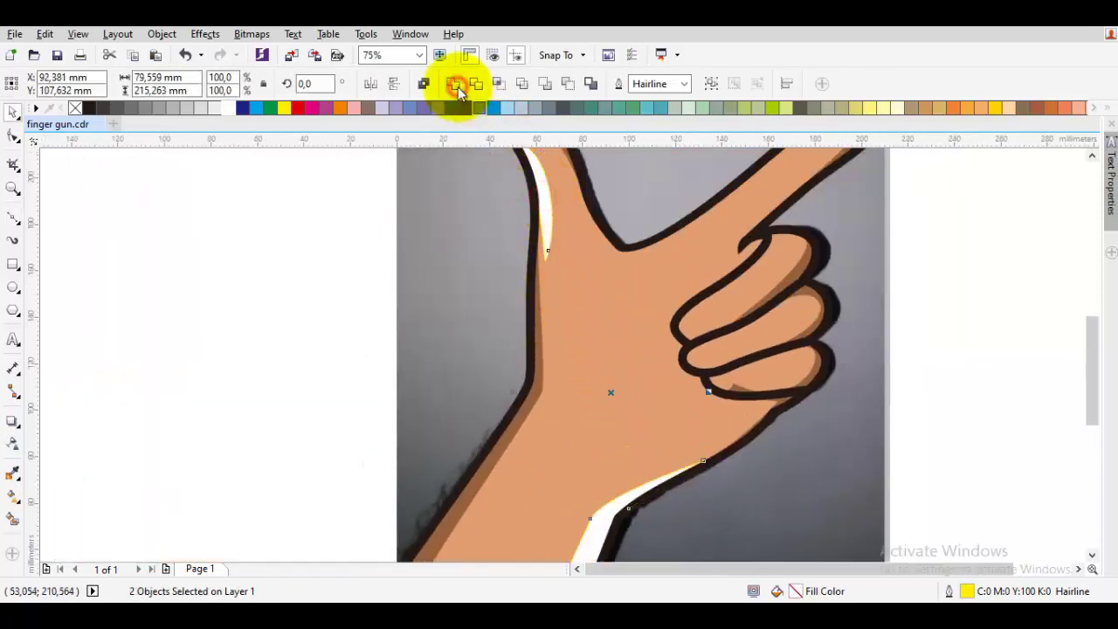
# Delete the node at the wrist bend on the forearm highlight's inner edge to smooth the curve
pyautogui.scroll(-2, 562, 327)
pyautogui.scroll(2, 563, 332)
pyautogui.press('F10')
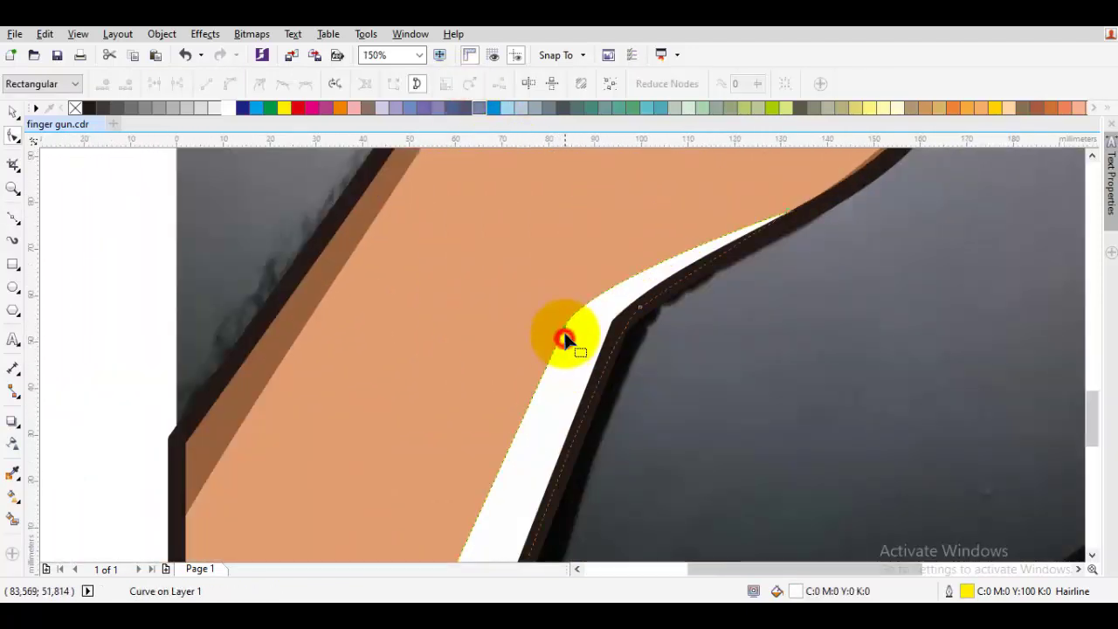
pyautogui.click(563, 329)
pyautogui.moveTo(564, 333); pyautogui.dragTo(564, 340)
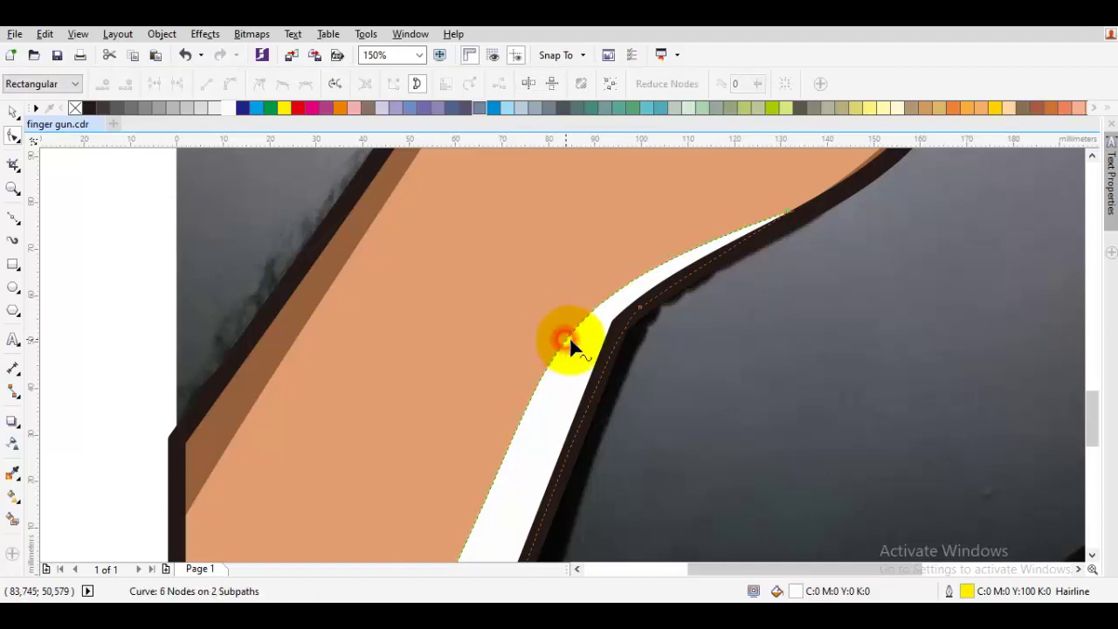
pyautogui.press('space')
pyautogui.scroll(-1, 571, 336)
pyautogui.press('Escape')
# Draw a closed, pointed highlight about 9 mm wide and 12 mm tall on the middle curled finger, beneath its upper black outline
pyautogui.moveTo(639, 404); pyautogui.dragTo(653, 412)
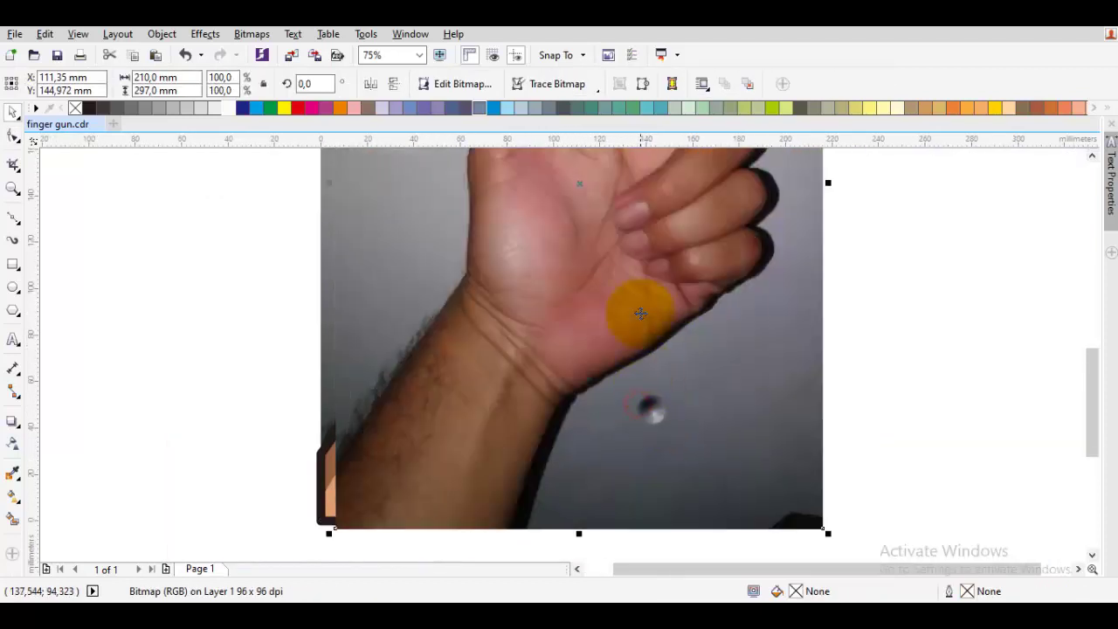
pyautogui.hotkey('ctrl', 'z')
pyautogui.scroll(1, 667, 225)
pyautogui.moveTo(667, 225); pyautogui.dragTo(621, 324)
pyautogui.press('space')
pyautogui.scroll(1, 620, 324)
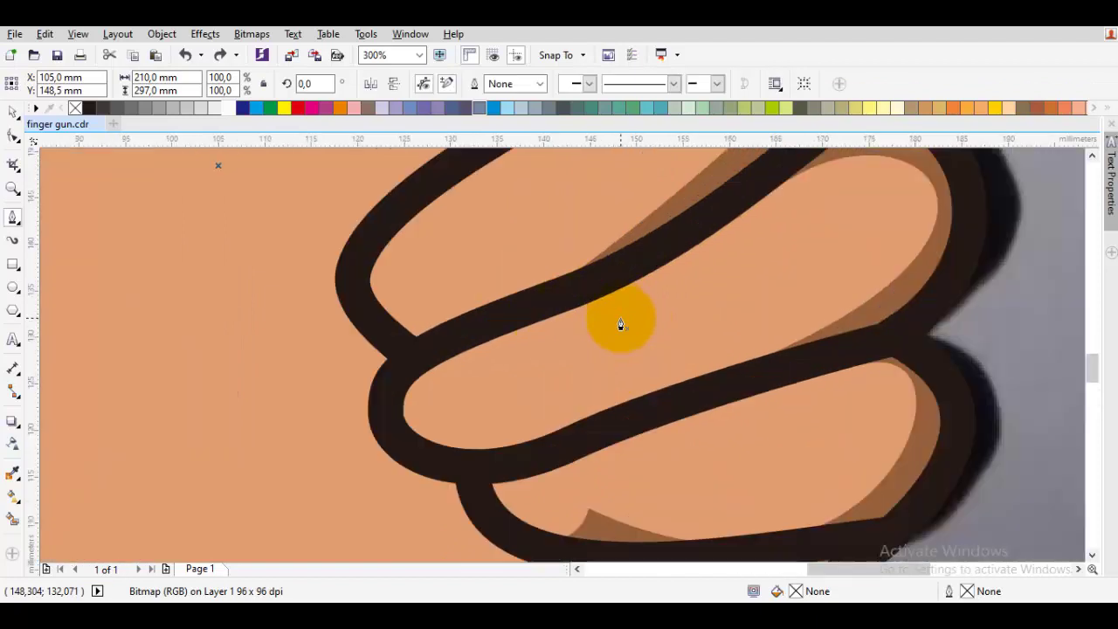
pyautogui.click(598, 284)
pyautogui.click(590, 393)
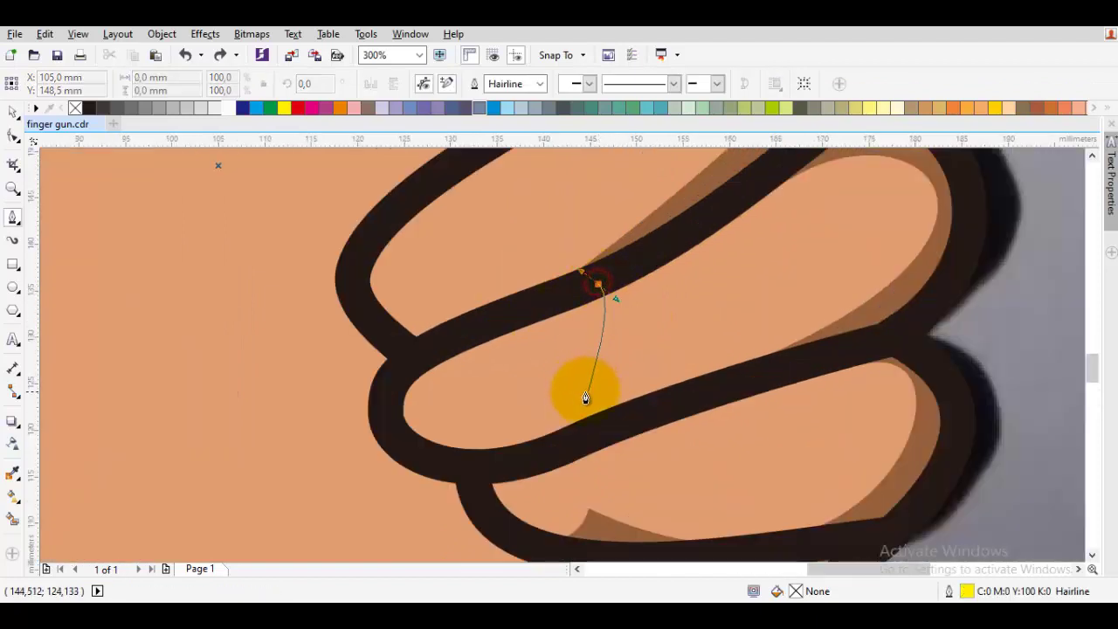
pyautogui.moveTo(529, 327); pyautogui.dragTo(559, 308)
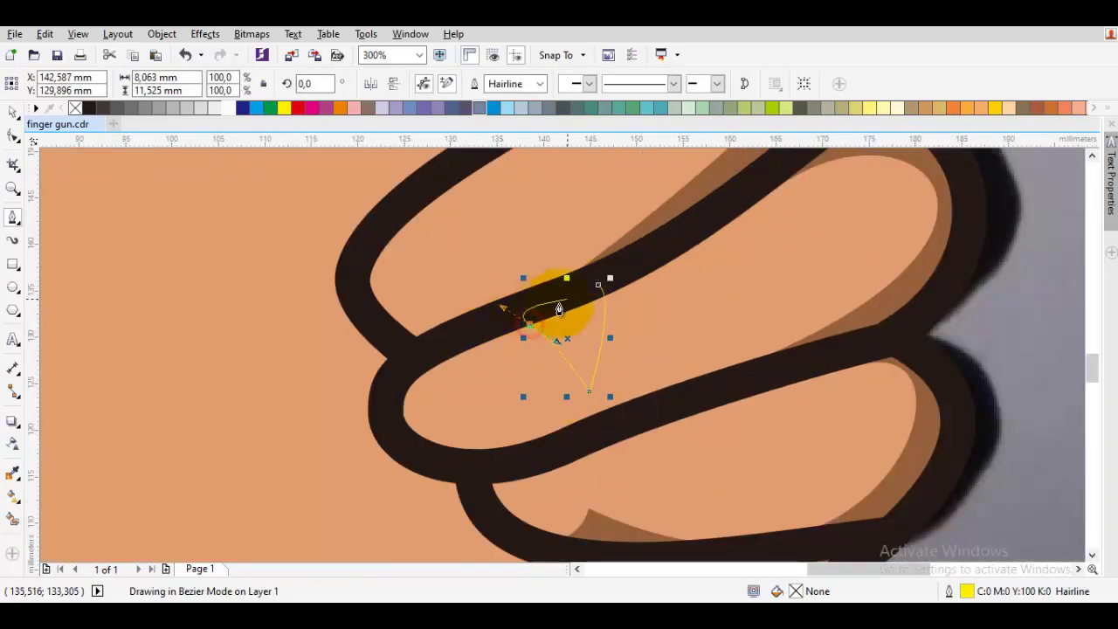
pyautogui.click(598, 289)
pyautogui.scroll(-2, 599, 289)
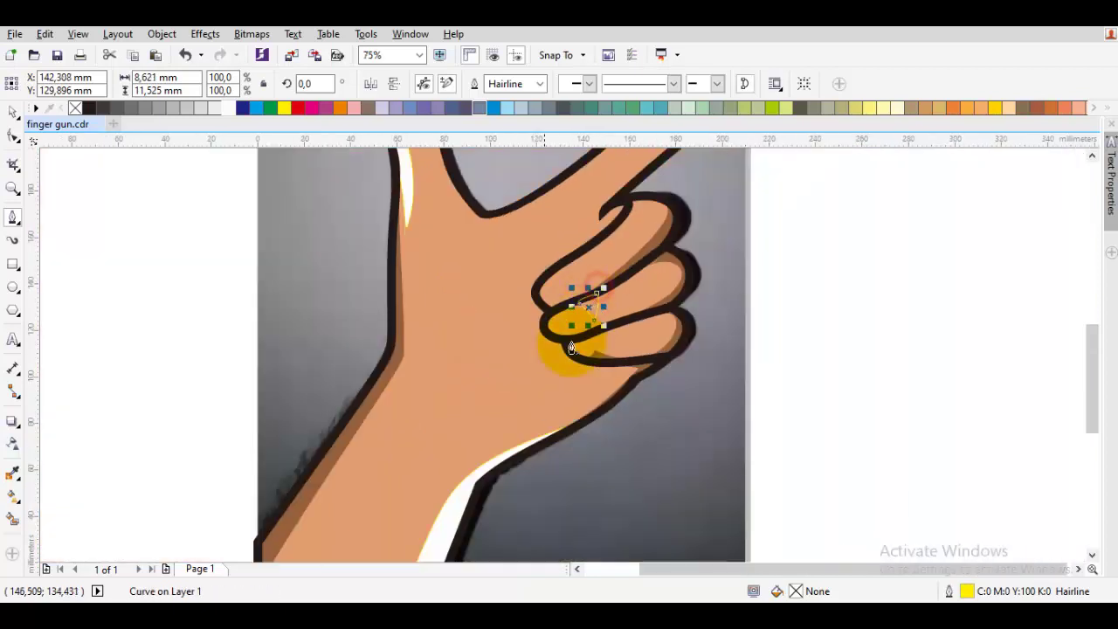
# Weld the middle curled finger's highlight shape to the white forearm highlight
pyautogui.moveTo(523, 410); pyautogui.dragTo(574, 319)
pyautogui.press('space')
pyautogui.keyDown('shift'); pyautogui.click(502, 418); pyautogui.keyUp('shift')
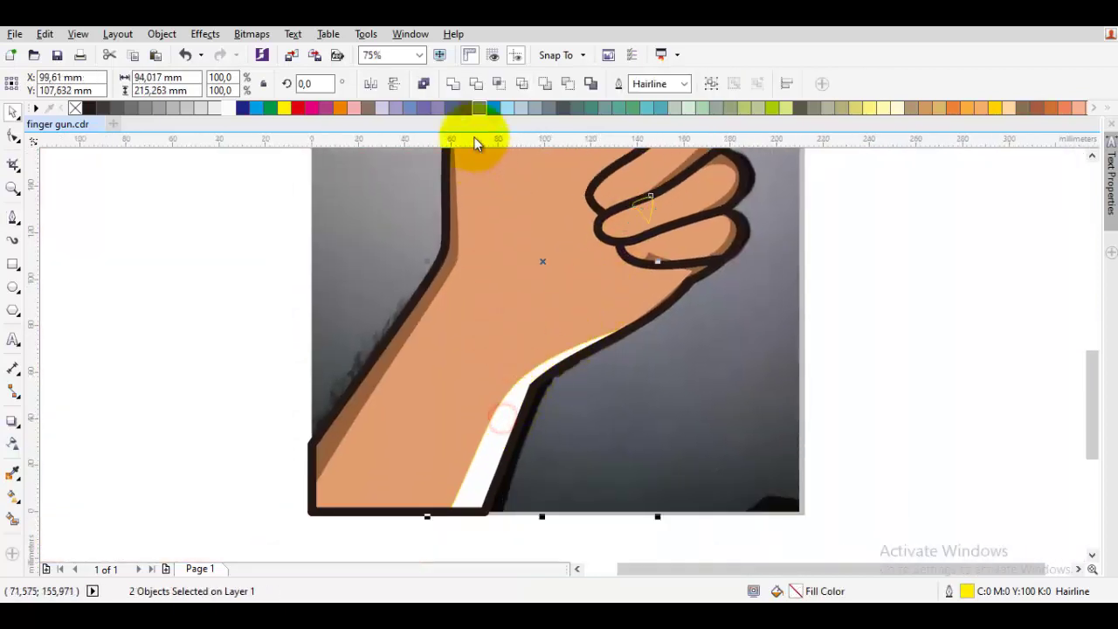
pyautogui.click(453, 83)
pyautogui.press('Escape')
# Shorten the curve handle of the forearm highlight's upper end node to refine its inner edge
pyautogui.doubleClick(514, 403)
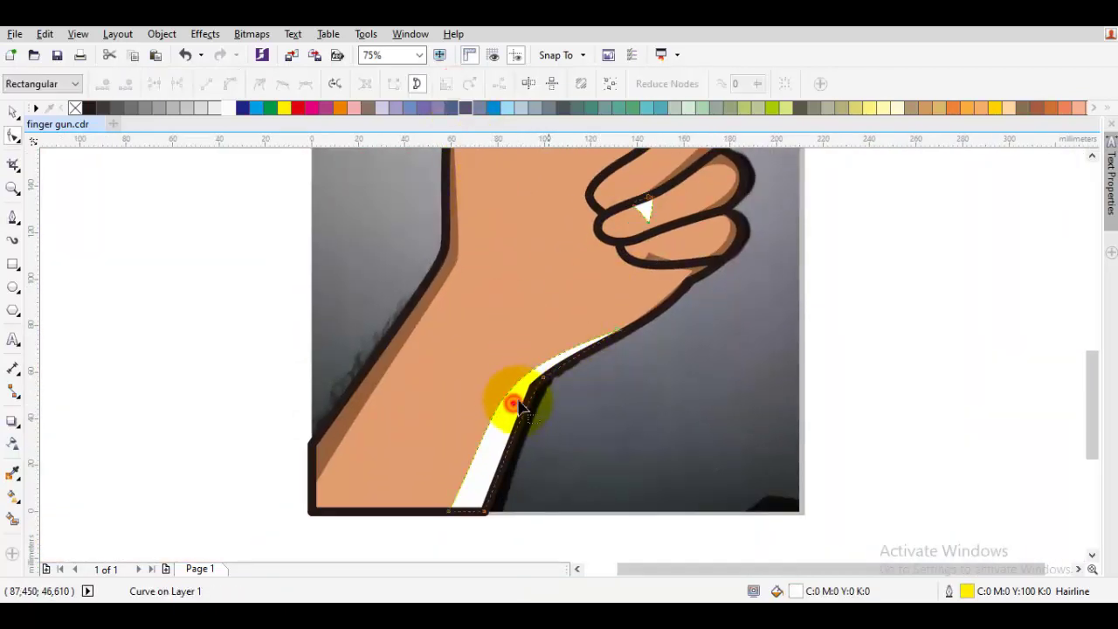
pyautogui.scroll(1, 558, 363)
pyautogui.click(679, 298)
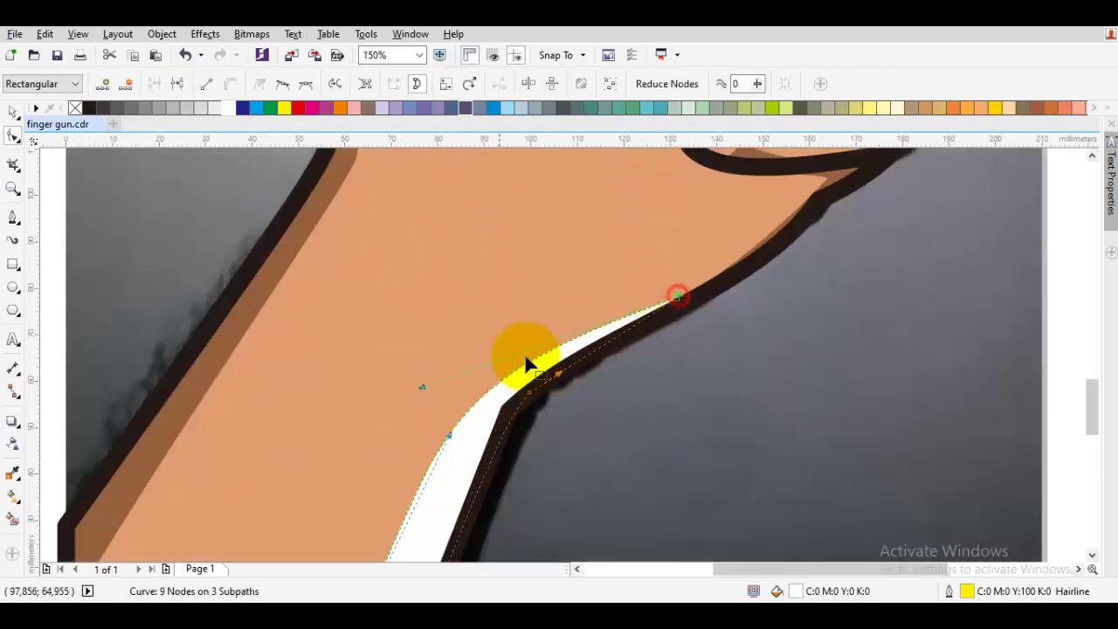
pyautogui.moveTo(421, 388); pyautogui.dragTo(468, 372)
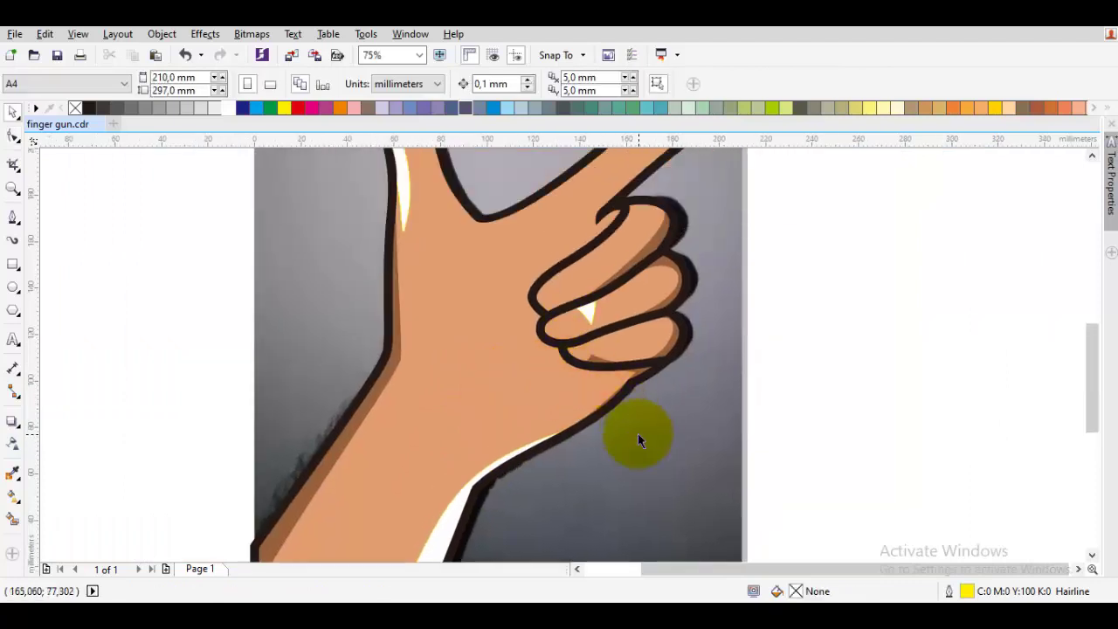
# Draw a narrow closed highlight about 4 mm wide and 9 mm tall on the uppermost curled finger
pyautogui.click(642, 435)
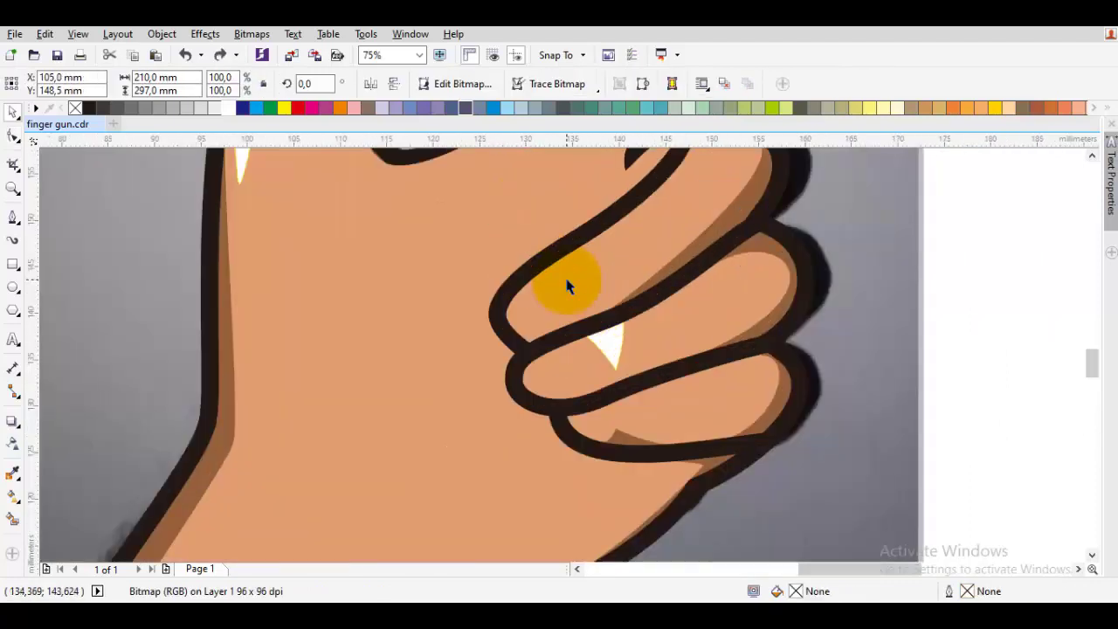
pyautogui.scroll(5, 569, 282)
pyautogui.press('F5')
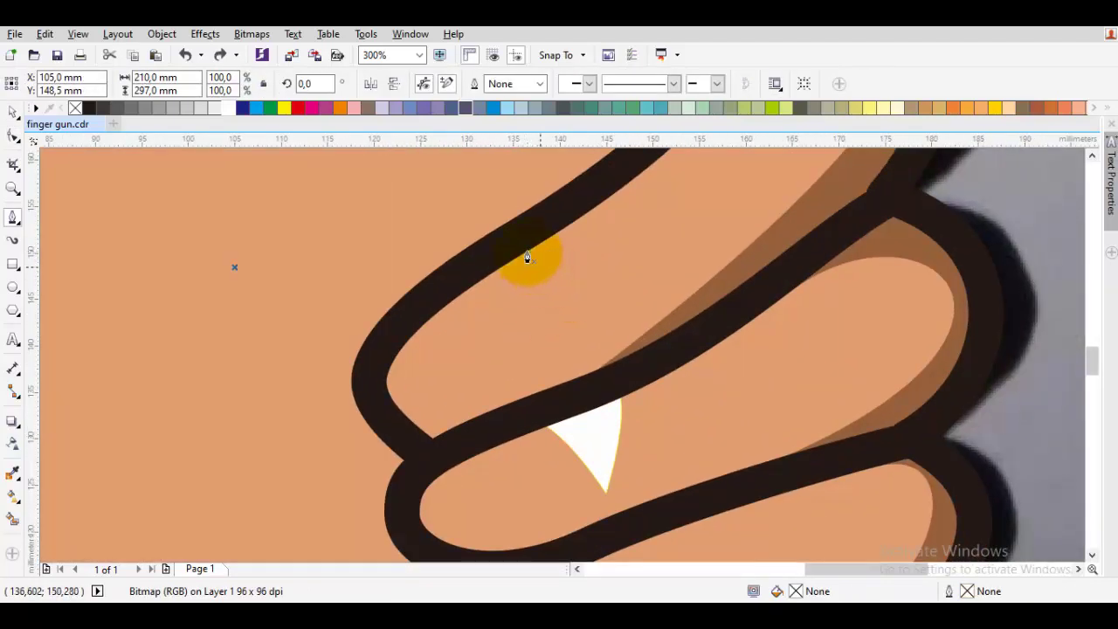
pyautogui.moveTo(543, 268); pyautogui.dragTo(565, 263)
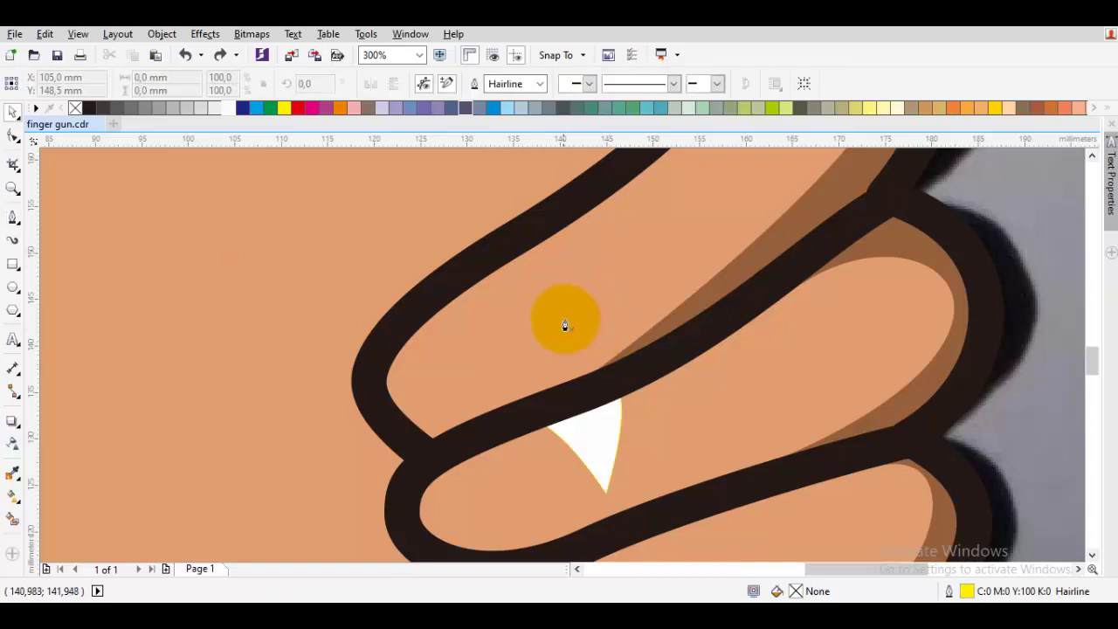
pyautogui.press('space')
pyautogui.moveTo(567, 265); pyautogui.dragTo(567, 260)
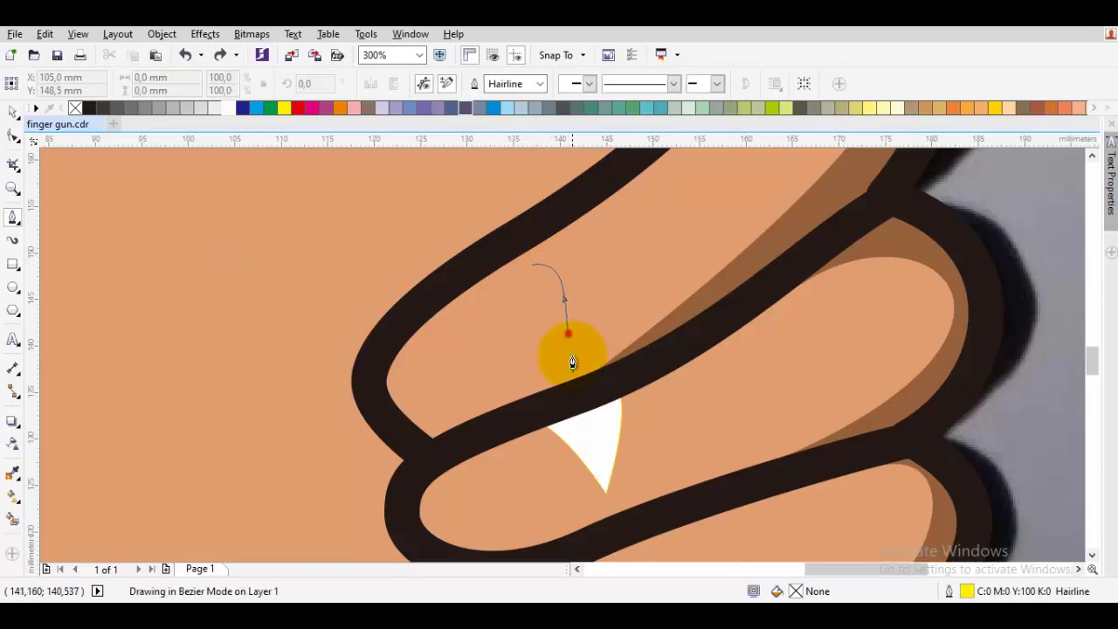
pyautogui.moveTo(572, 363); pyautogui.dragTo(573, 367)
pyautogui.click(532, 265)
# Weld the uppermost curled finger's highlight shape to the existing white highlights
pyautogui.press('space')
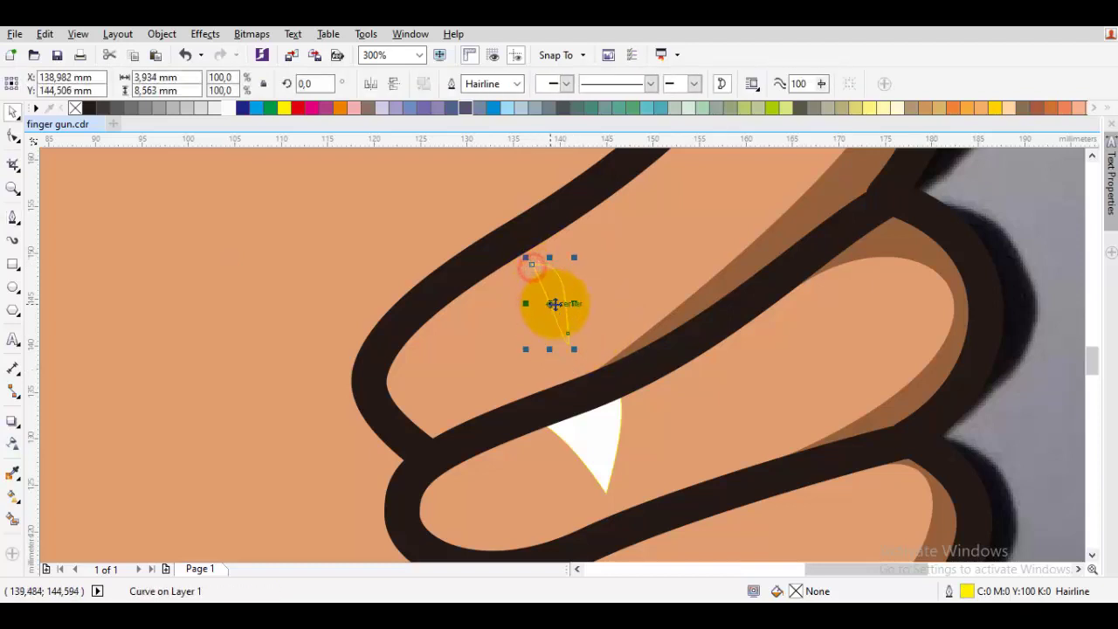
pyautogui.keyDown('shift'); pyautogui.click(584, 441); pyautogui.keyUp('shift')
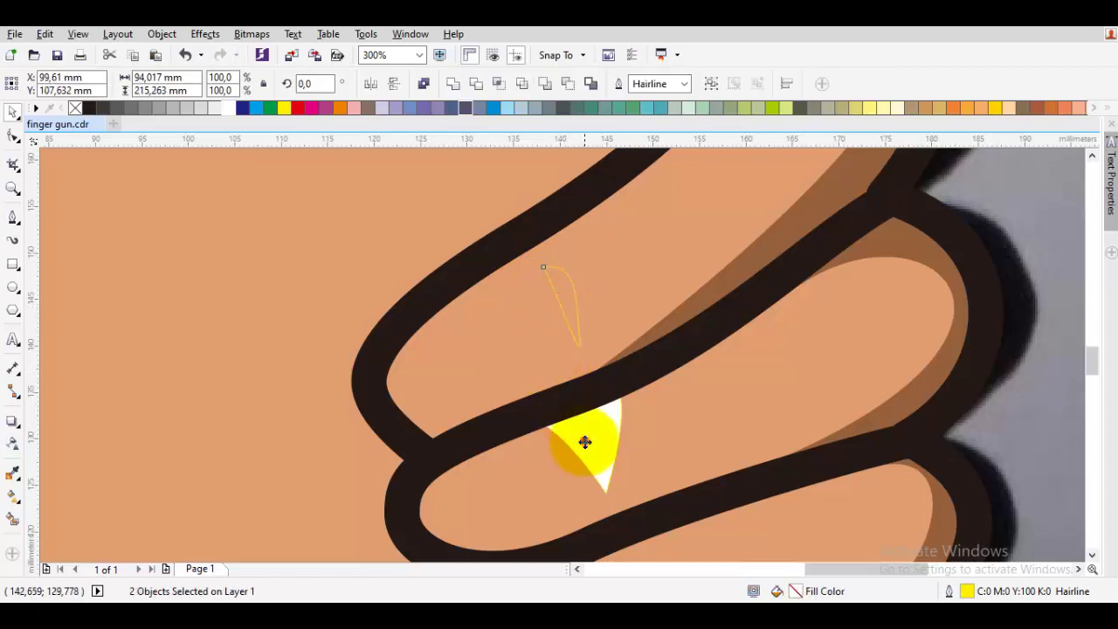
pyautogui.click(454, 84)
# Move the upper node of the uppermost curled finger's highlight slightly towards the fingertip to widen the shape
pyautogui.press('F10')
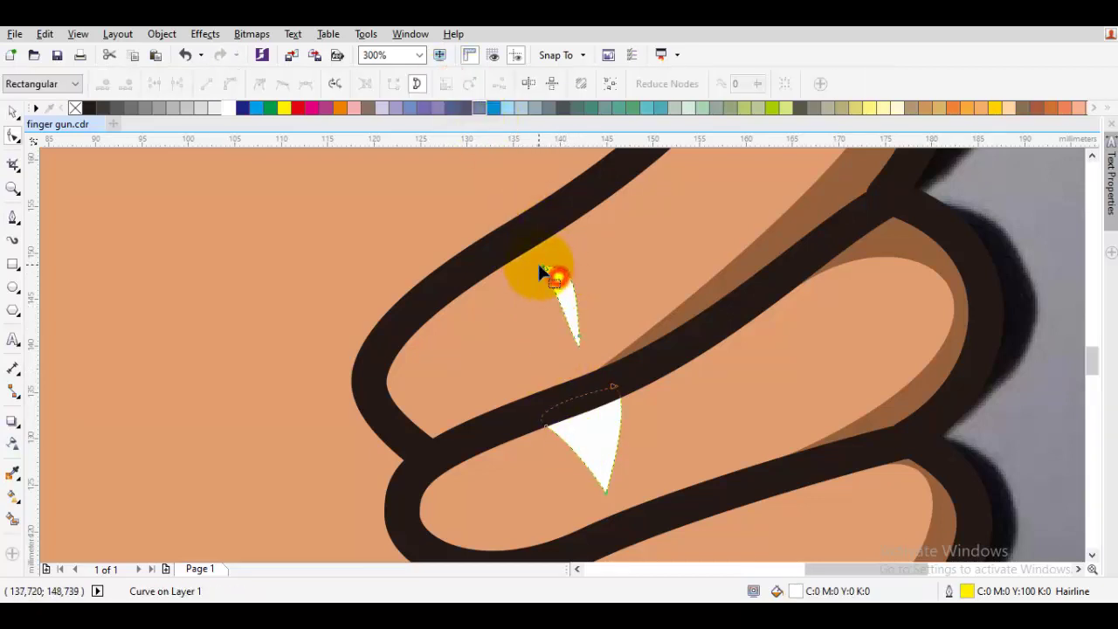
pyautogui.moveTo(539, 272); pyautogui.dragTo(522, 279)
pyautogui.press('space')
pyautogui.press('Escape')
# Select all objects and remove their outline colour
pyautogui.hotkey('ctrl', 'a')
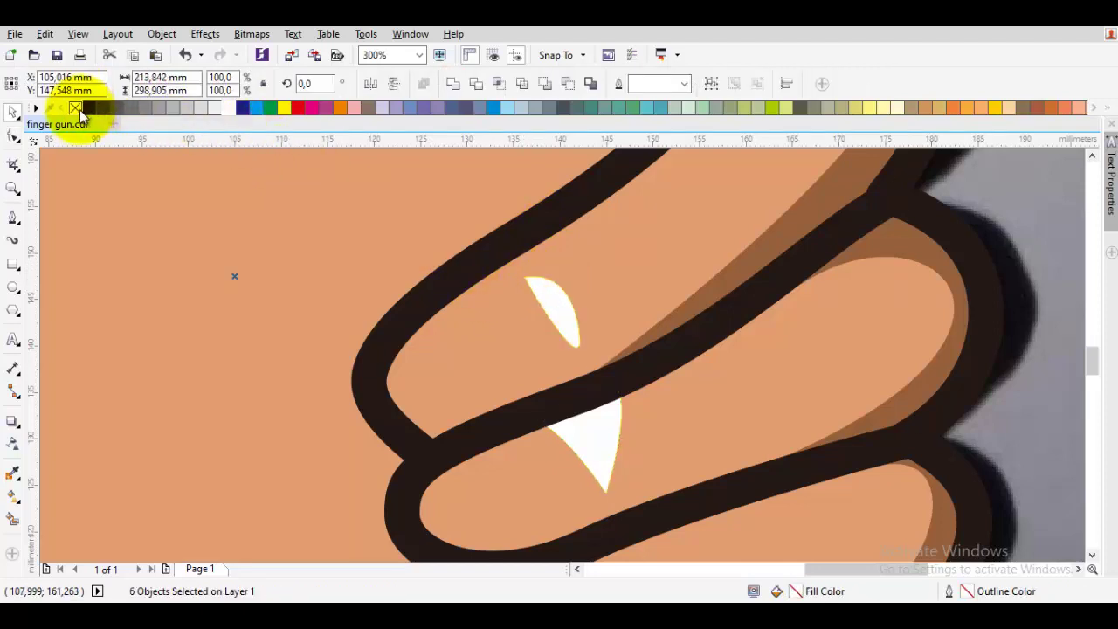
pyautogui.press('Escape')
pyautogui.scroll(-4, 549, 299)
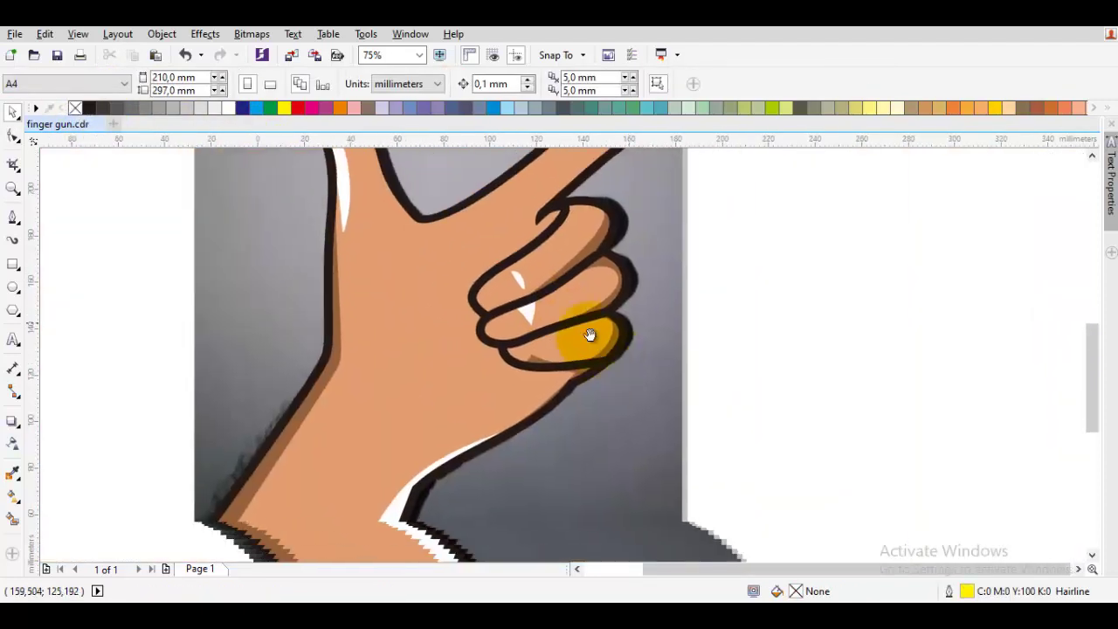
# Draw a closed teardrop highlight about 4 mm wide and 7 mm tall on the lowest curled finger, against its upper outline
pyautogui.moveTo(649, 355); pyautogui.dragTo(656, 359)
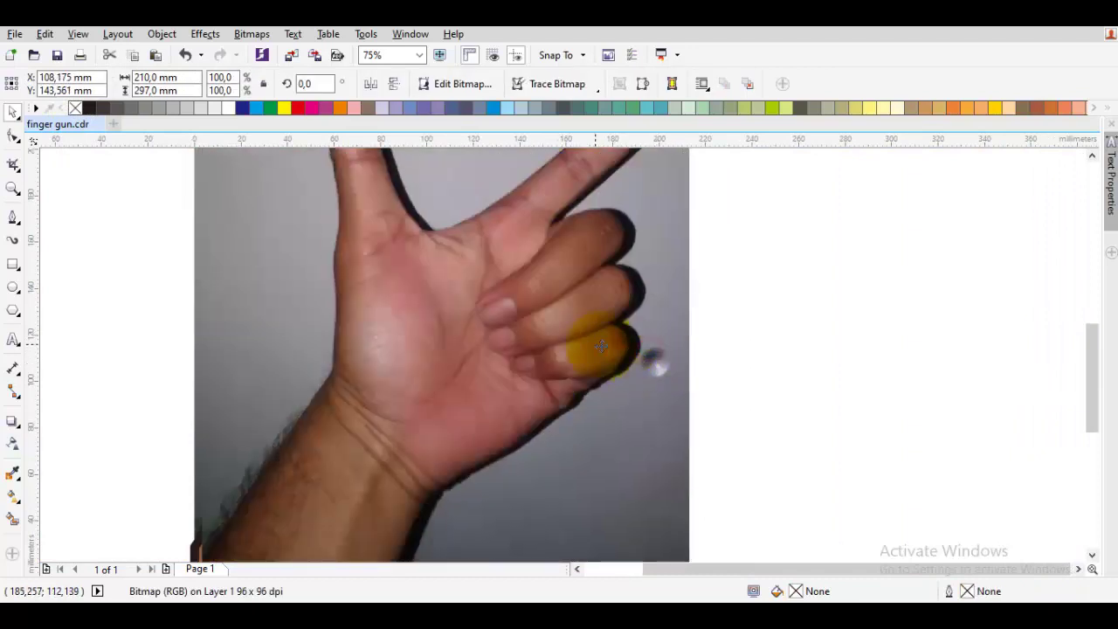
pyautogui.hotkey('ctrl', 'z')
pyautogui.scroll(4, 572, 347)
pyautogui.press('F5')
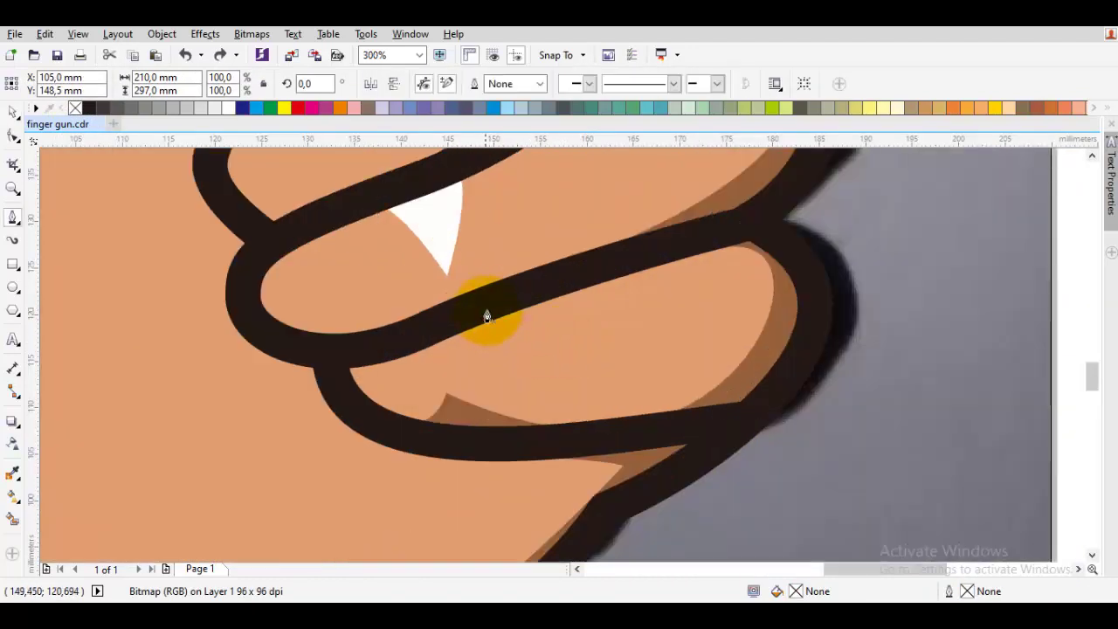
pyautogui.moveTo(484, 313); pyautogui.dragTo(522, 309)
pyautogui.moveTo(507, 382)
pyautogui.mouseDown()
pyautogui.moveTo(504, 407)
pyautogui.moveTo(498, 397)
pyautogui.mouseUp()
pyautogui.doubleClick(475, 328)
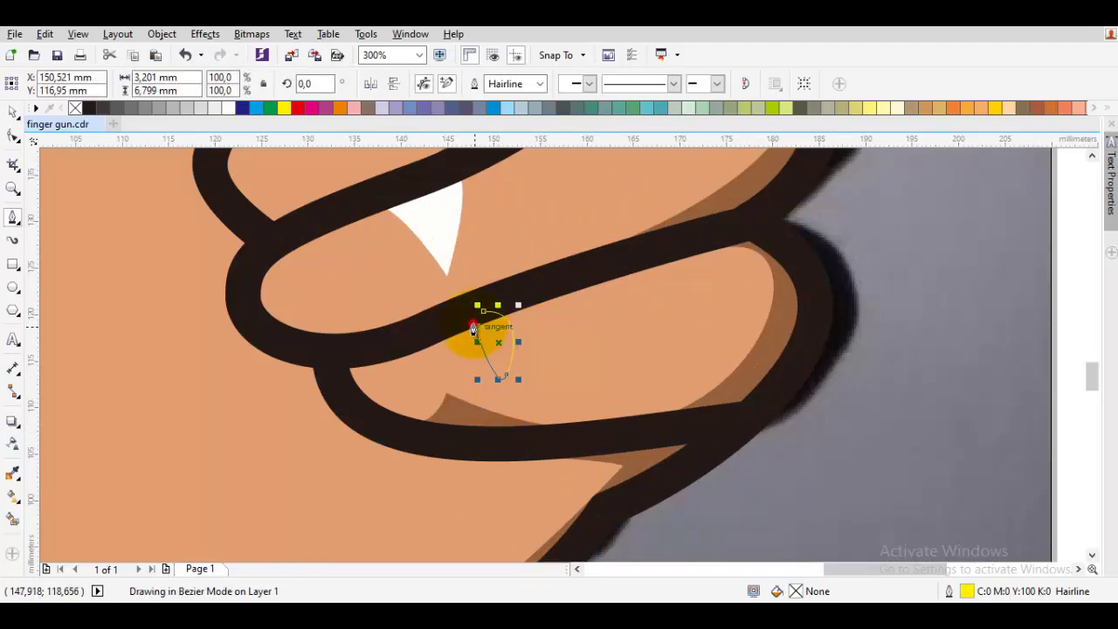
# Weld the lowest curled finger's teardrop shape to the existing white highlights
pyautogui.press('space')
pyautogui.keyDown('shift'); pyautogui.click(435, 229); pyautogui.keyUp('shift')
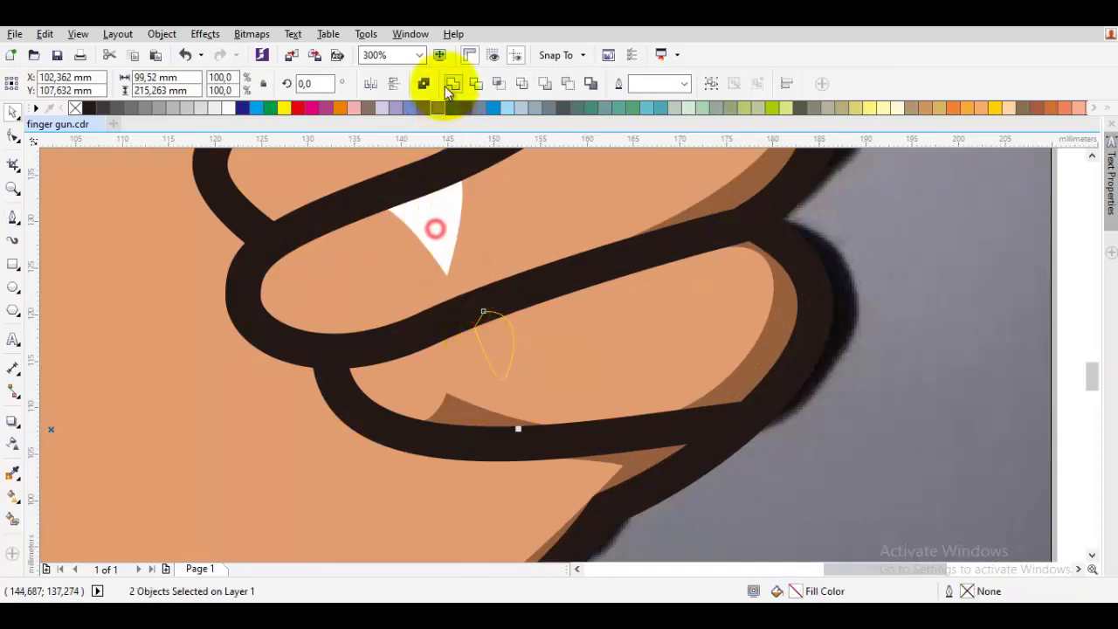
pyautogui.click(447, 84)
# Draw a closed, pointed highlight about 46 mm wide along the index finger, just inside its upper outline
pyautogui.scroll(-10, 554, 257)
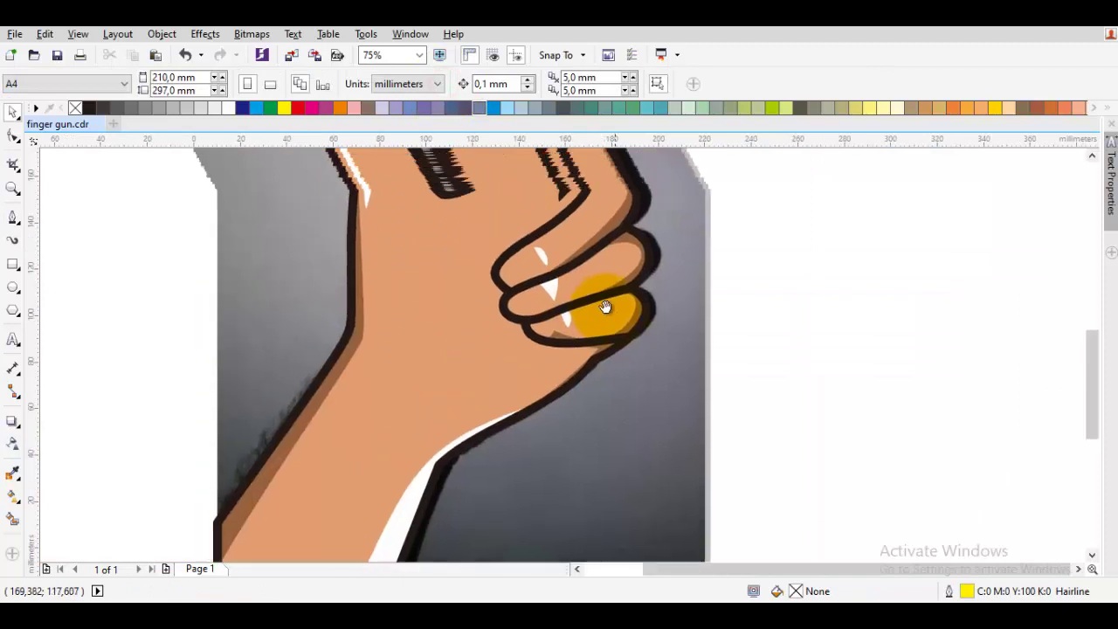
pyautogui.scroll(1, 697, 367)
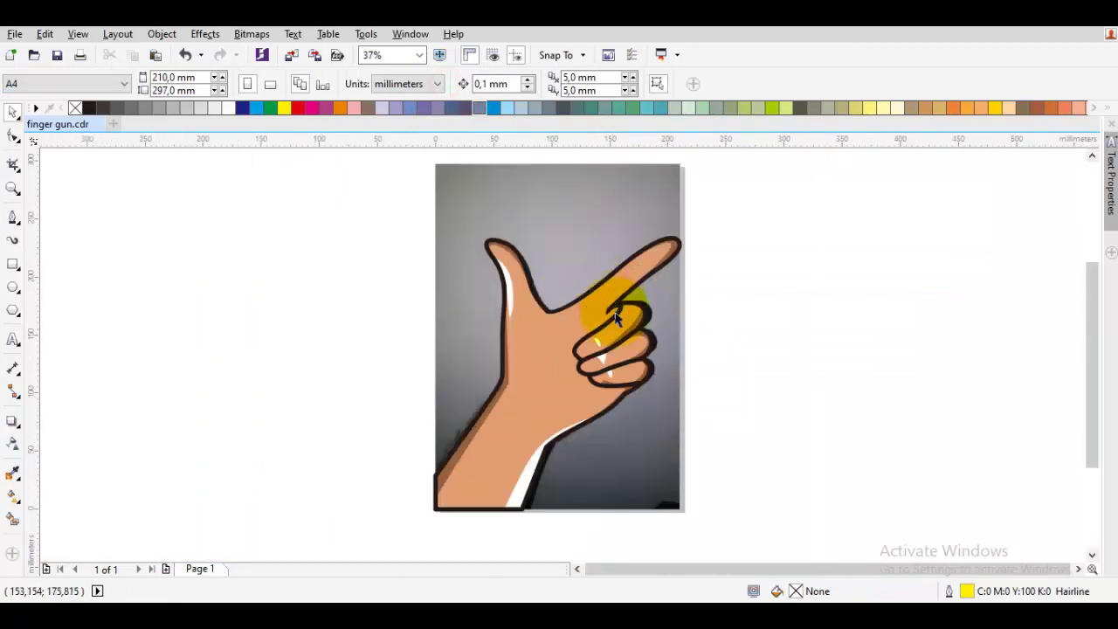
pyautogui.scroll(-1, 670, 419)
pyautogui.click(622, 301)
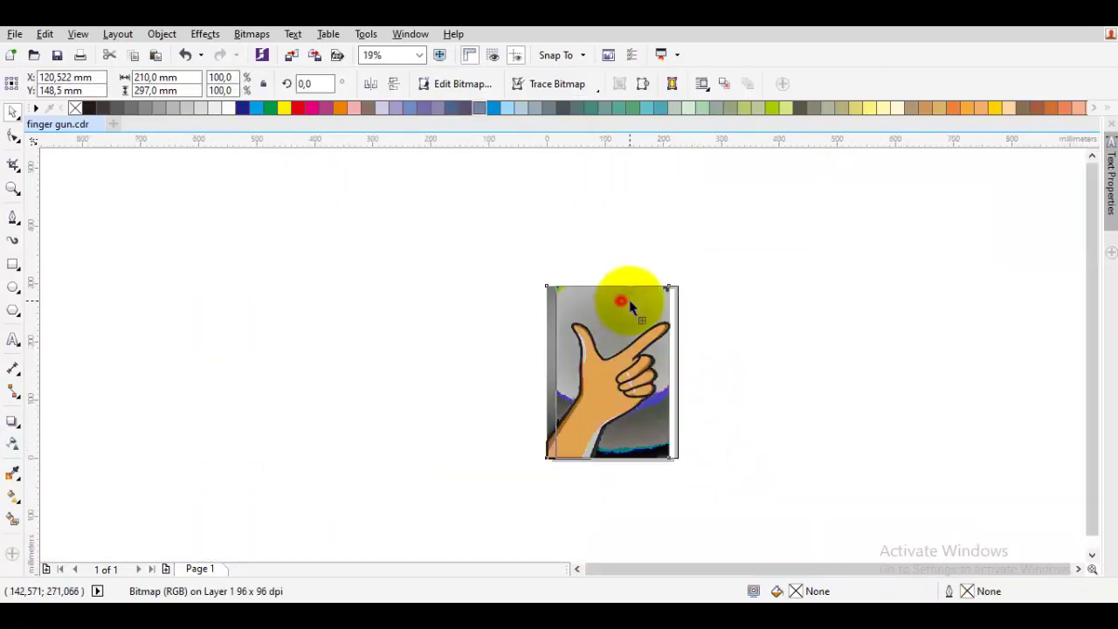
pyautogui.scroll(3, 650, 341)
pyautogui.press('F5')
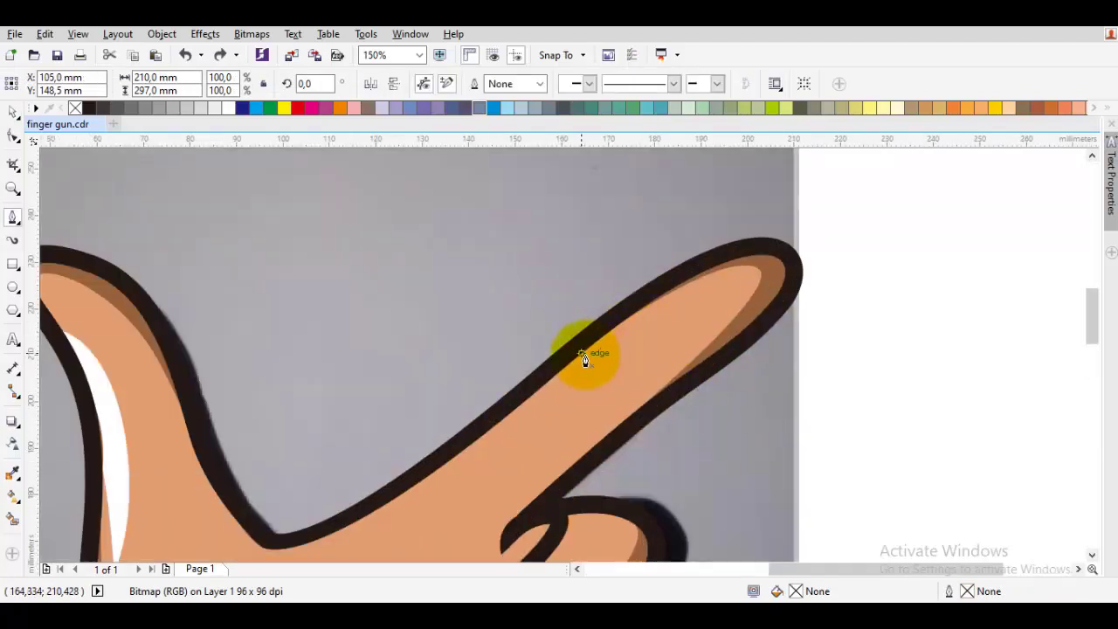
pyautogui.scroll(1, 585, 359)
pyautogui.moveTo(688, 296); pyautogui.dragTo(590, 421)
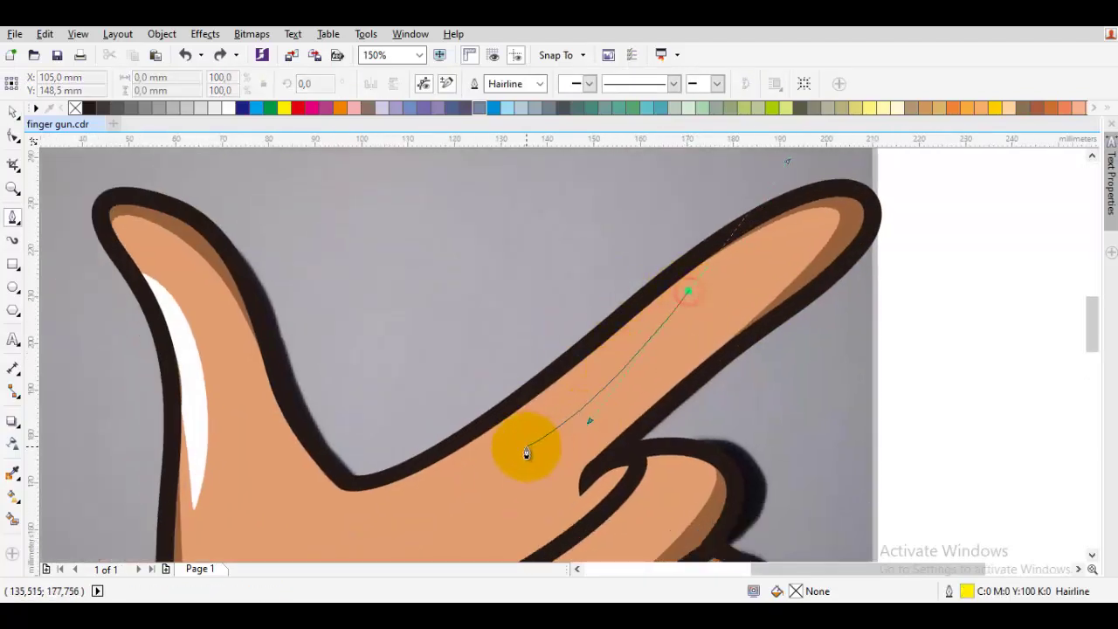
pyautogui.moveTo(504, 456); pyautogui.dragTo(417, 495)
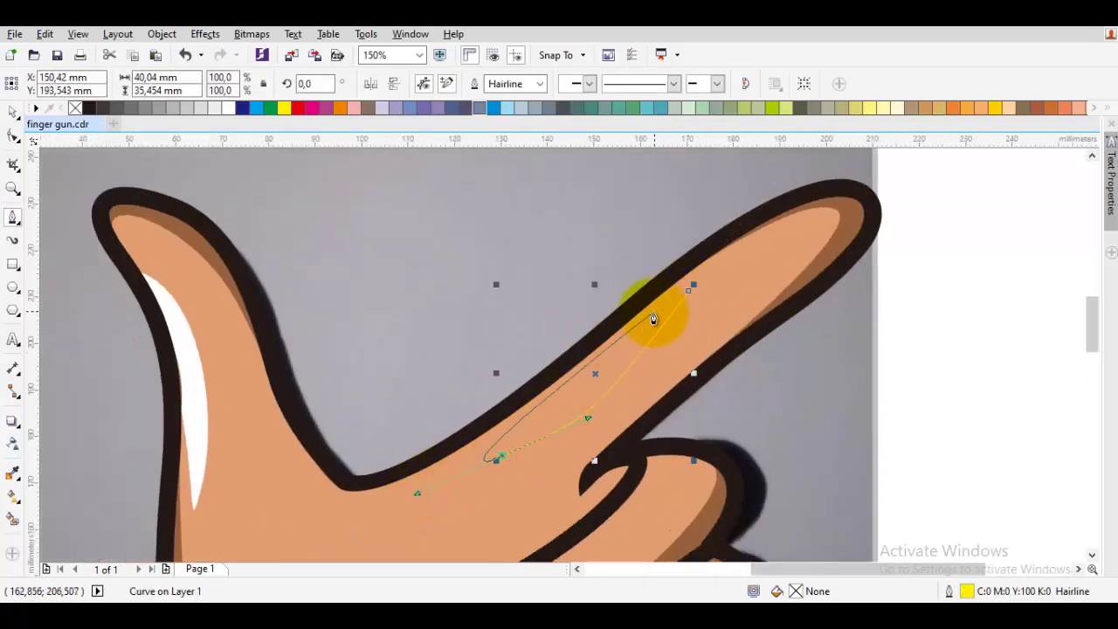
pyautogui.moveTo(688, 289); pyautogui.dragTo(499, 425)
# Weld the index finger's highlight shape to the existing white highlights
pyautogui.press('space')
pyautogui.keyDown('shift'); pyautogui.click(201, 392); pyautogui.keyUp('shift')
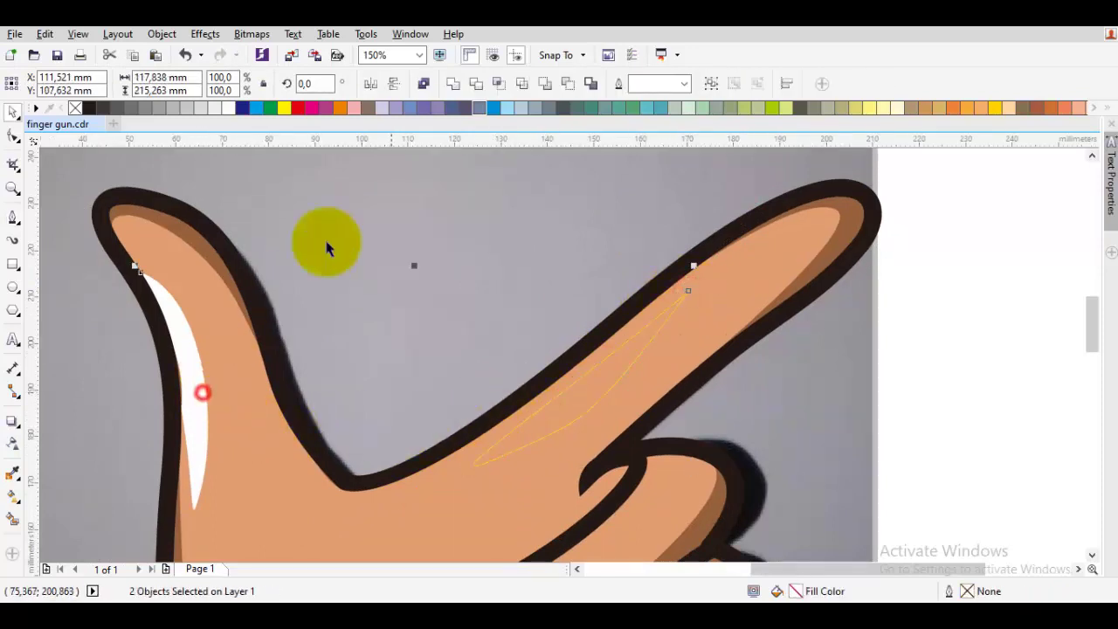
pyautogui.click(453, 83)
pyautogui.press('Escape')
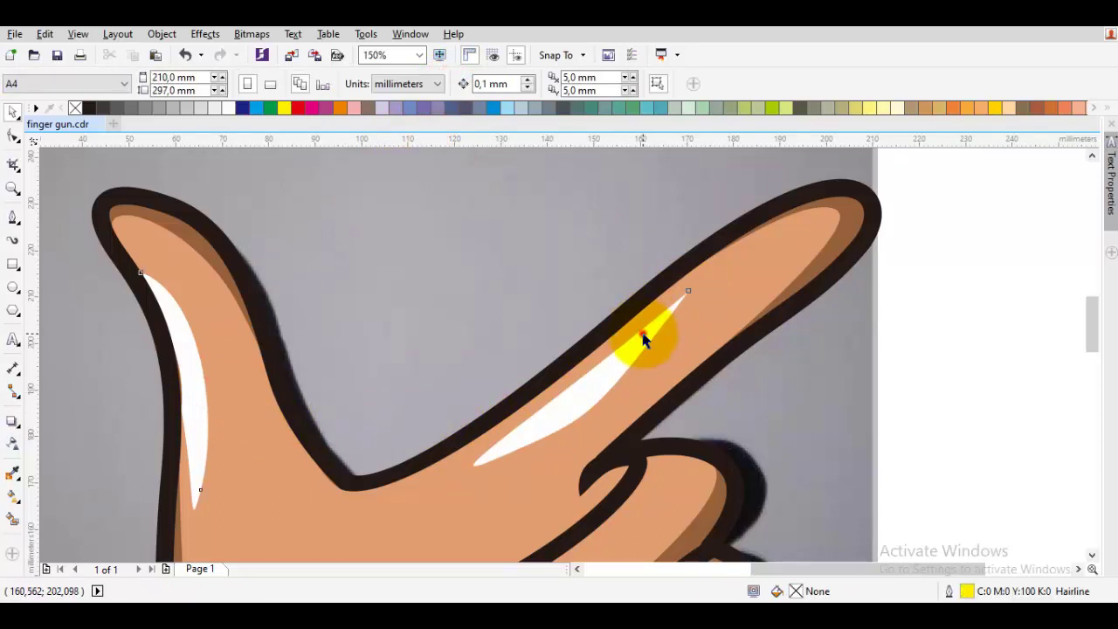
# Reshape the index finger highlight by moving its upper tip inward and adjusting the nodes and curve along its lower edge
pyautogui.doubleClick(642, 335)
pyautogui.moveTo(689, 292); pyautogui.dragTo(666, 309)
pyautogui.moveTo(500, 453); pyautogui.dragTo(531, 435)
pyautogui.moveTo(616, 400); pyautogui.dragTo(589, 414)
pyautogui.press('space')
pyautogui.scroll(-2, 590, 415)
pyautogui.click(776, 415)
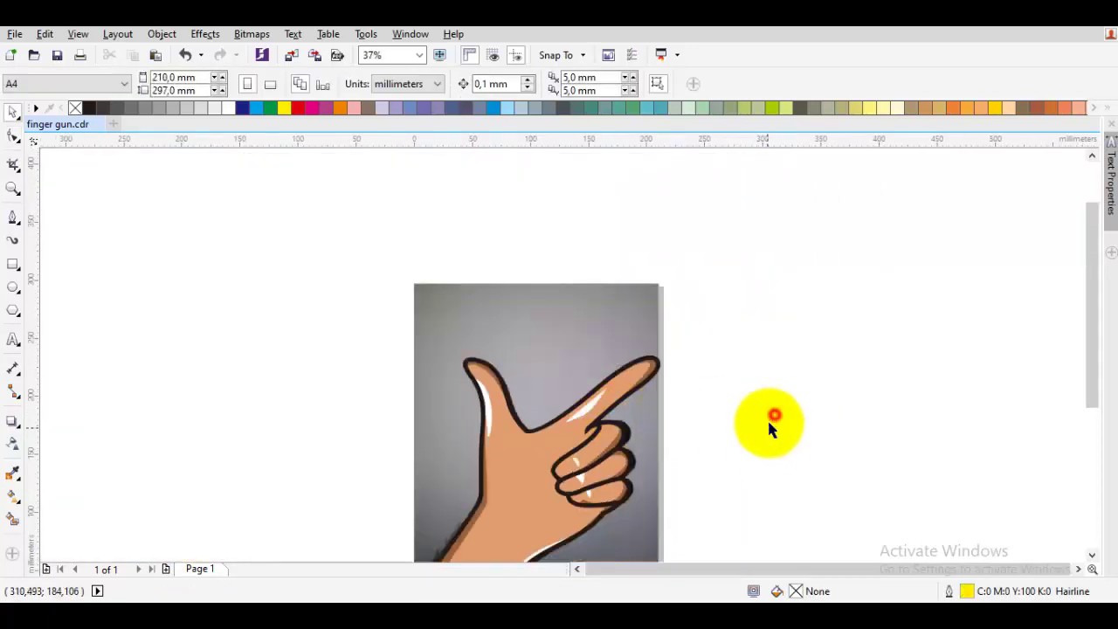
# Select the five hand artwork objects without the photo and place a duplicate of them beside the page
pyautogui.scroll(-1, 771, 422)
pyautogui.moveTo(770, 459); pyautogui.dragTo(719, 405)
pyautogui.click(692, 408)
pyautogui.moveTo(709, 475); pyautogui.dragTo(472, 298)
pyautogui.hscroll(2, 447, 334)
pyautogui.moveTo(446, 334); pyautogui.dragTo(839, 344)
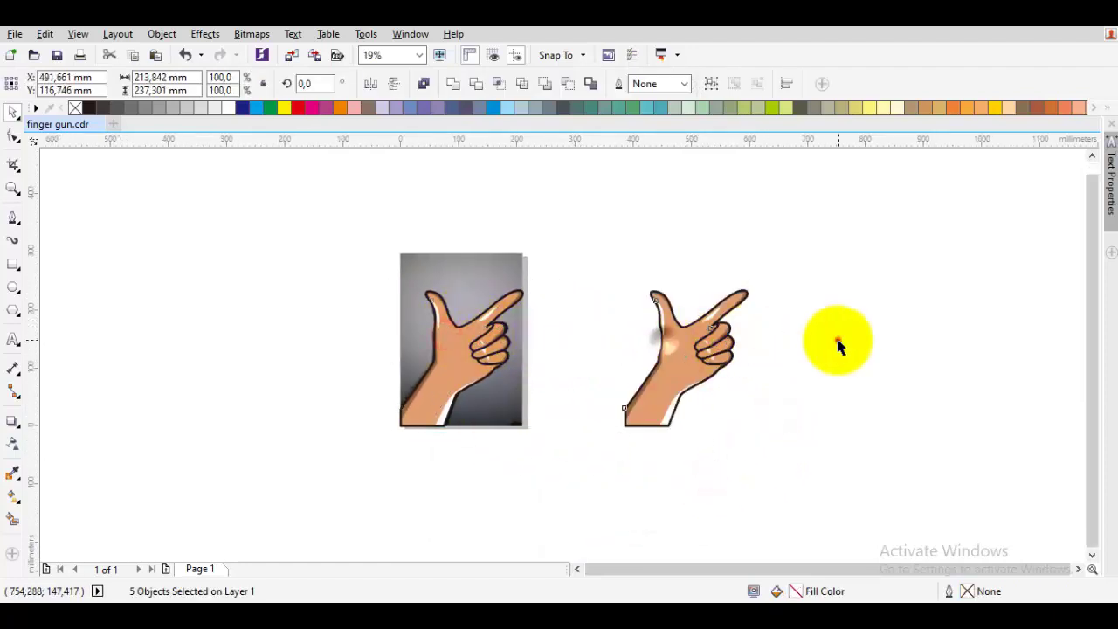
pyautogui.click(837, 340)
pyautogui.scroll(2, 726, 367)
pyautogui.scroll(-2, 727, 367)
pyautogui.click(796, 424)
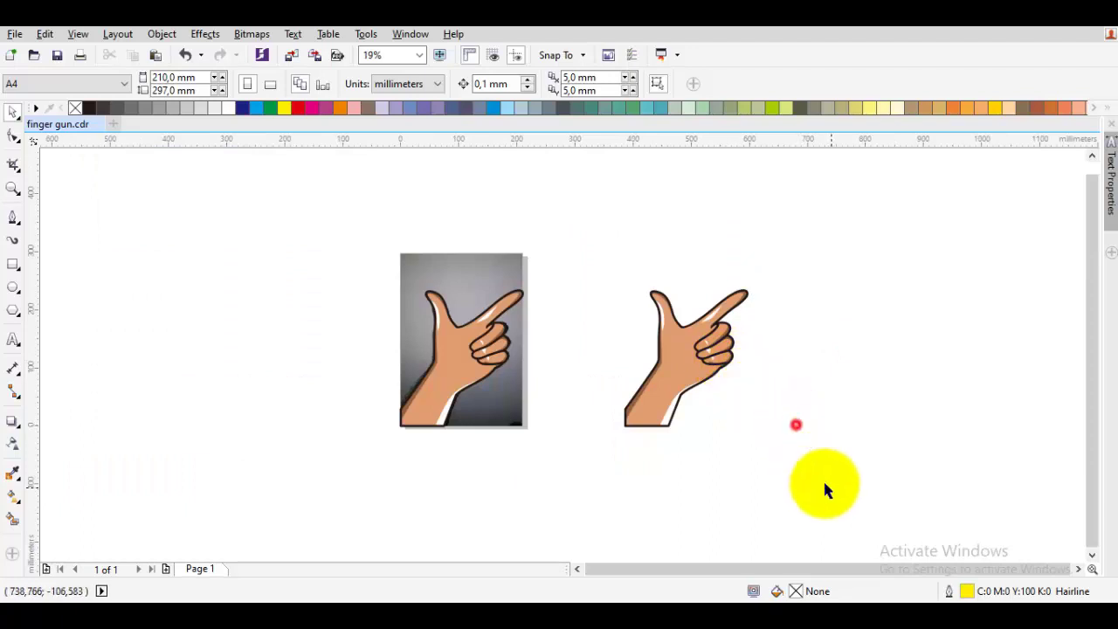
# Group the five objects of the duplicated hand
pyautogui.moveTo(830, 483); pyautogui.dragTo(573, 234)
pyautogui.rightClick(692, 387)
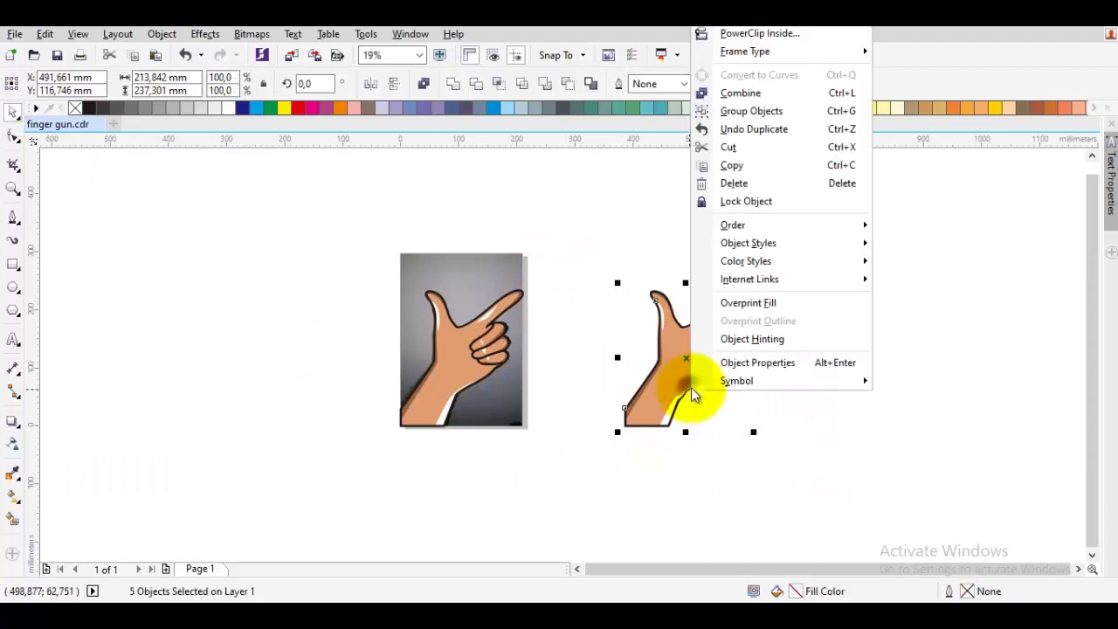
pyautogui.click(739, 114)
pyautogui.click(761, 188)
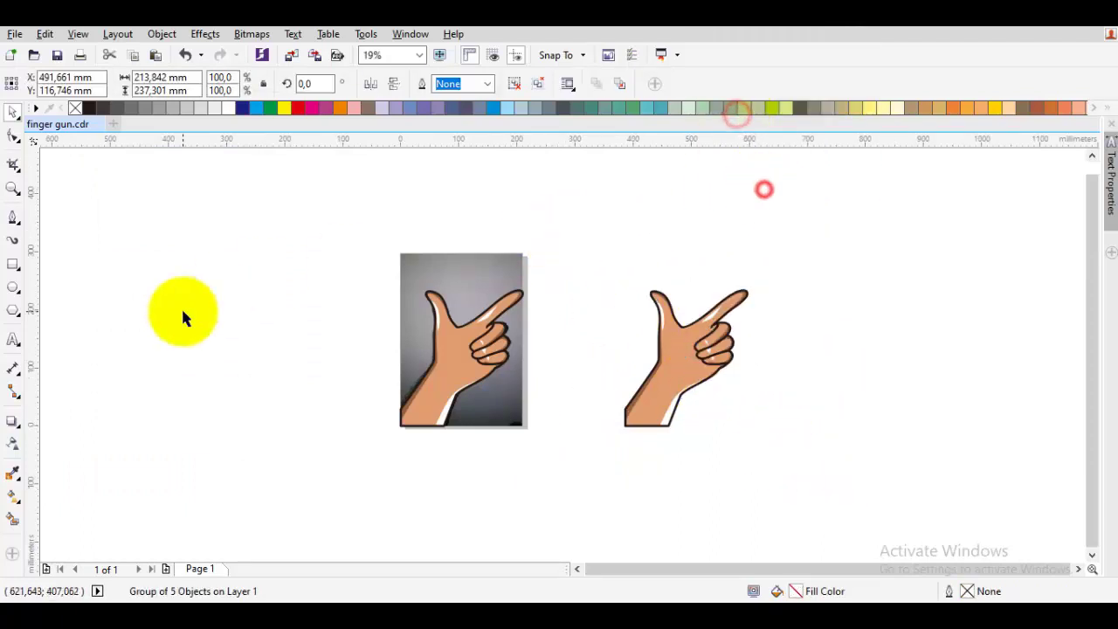
# Draw a circle about 214 mm in diameter centred on the duplicated hand
pyautogui.click(10, 287)
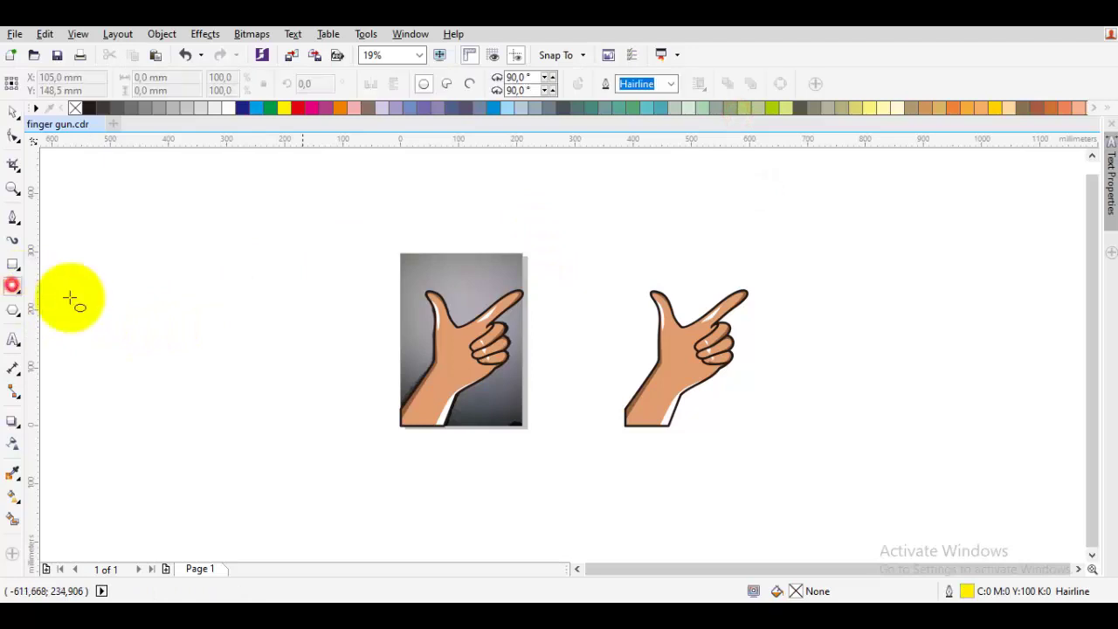
pyautogui.moveTo(687, 356); pyautogui.dragTo(727, 420)
pyautogui.scroll(1, 691, 353)
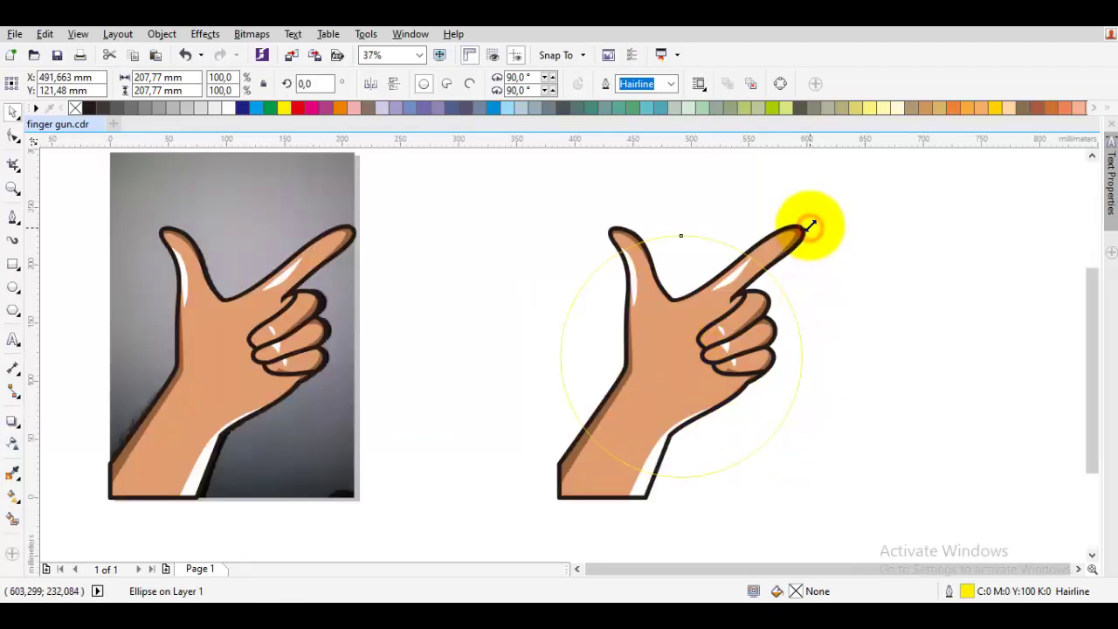
pyautogui.moveTo(812, 225); pyautogui.dragTo(810, 226)
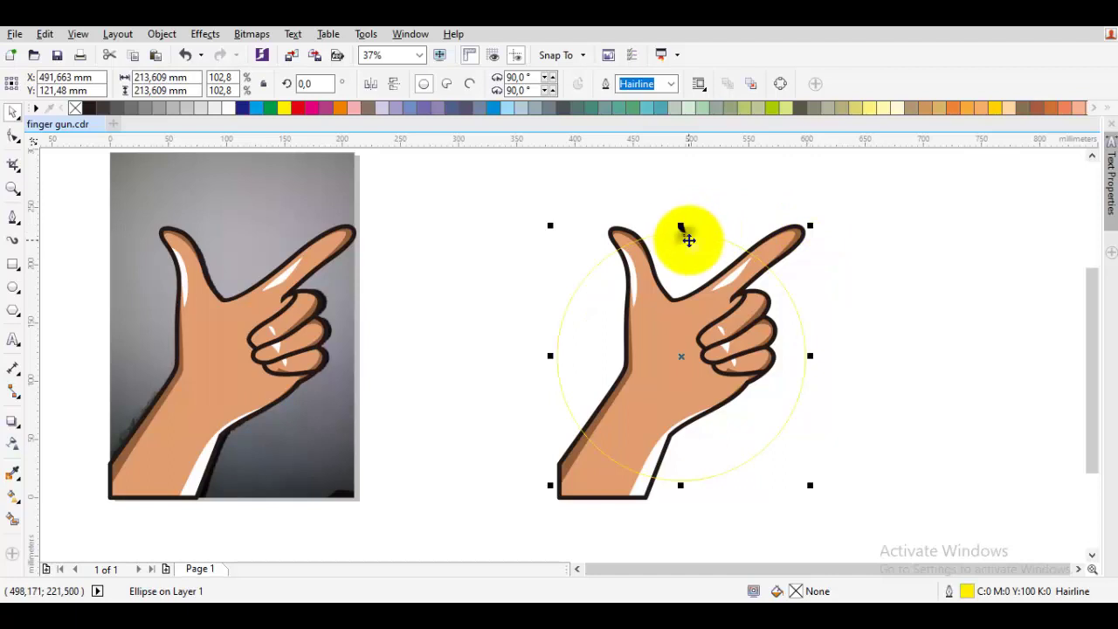
# Send the circle to the back of the page, behind the duplicated hand
pyautogui.rightClick(688, 239)
pyautogui.moveTo(757, 423)
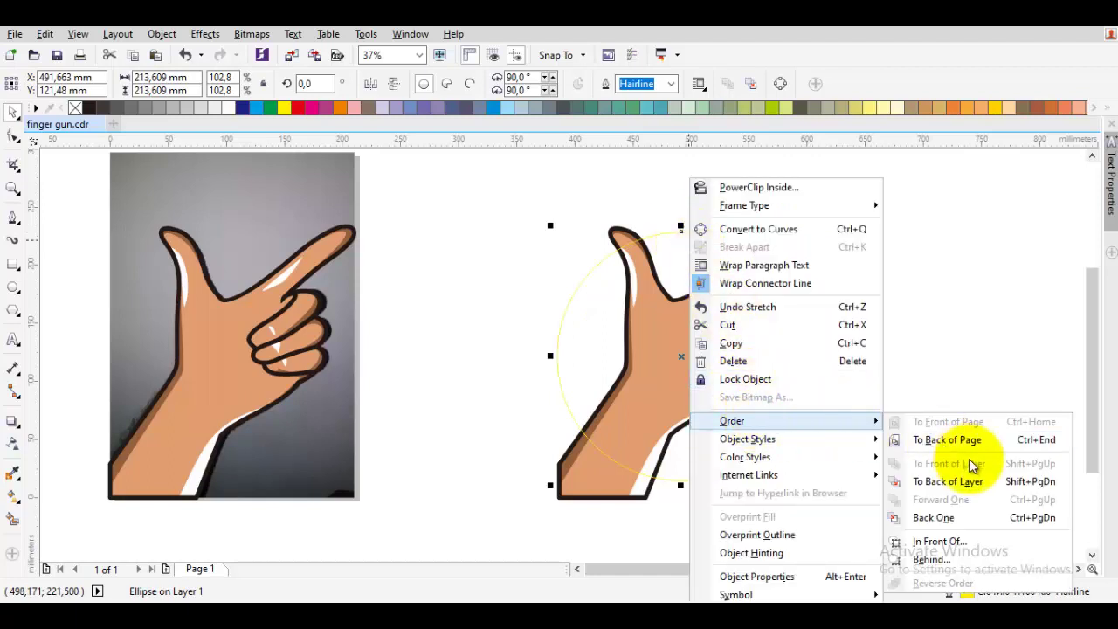
pyautogui.click(956, 481)
pyautogui.click(952, 440)
pyautogui.click(778, 413)
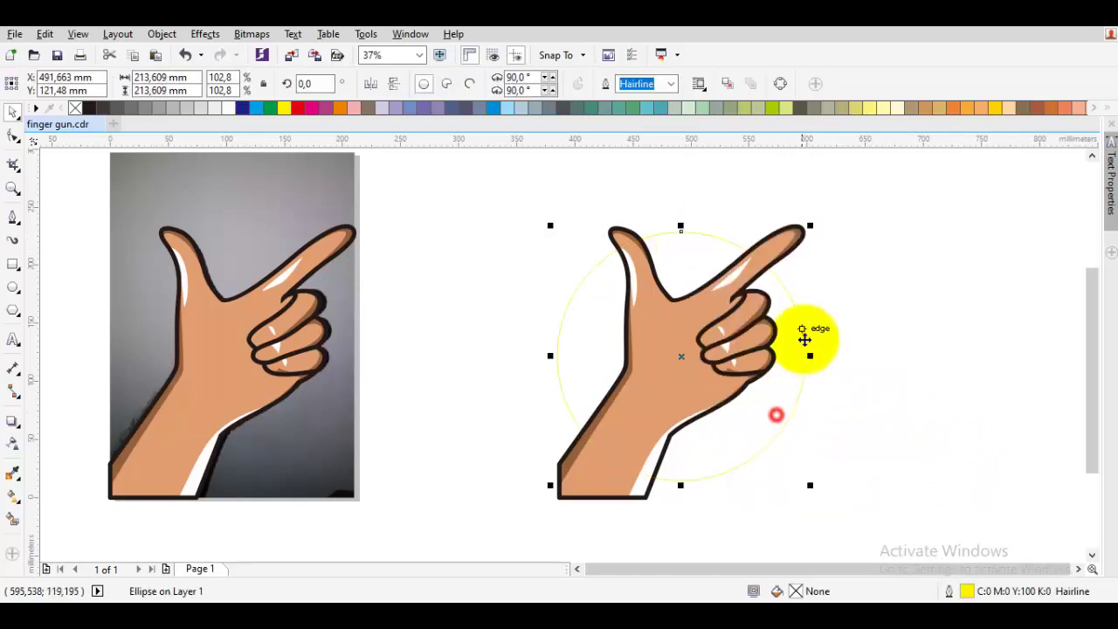
# Duplicate the circle diagonally down over the wrist and trim the copy with the original circle to form a crescent
pyautogui.scroll(-1, 804, 315)
pyautogui.moveTo(799, 284); pyautogui.dragTo(719, 401)
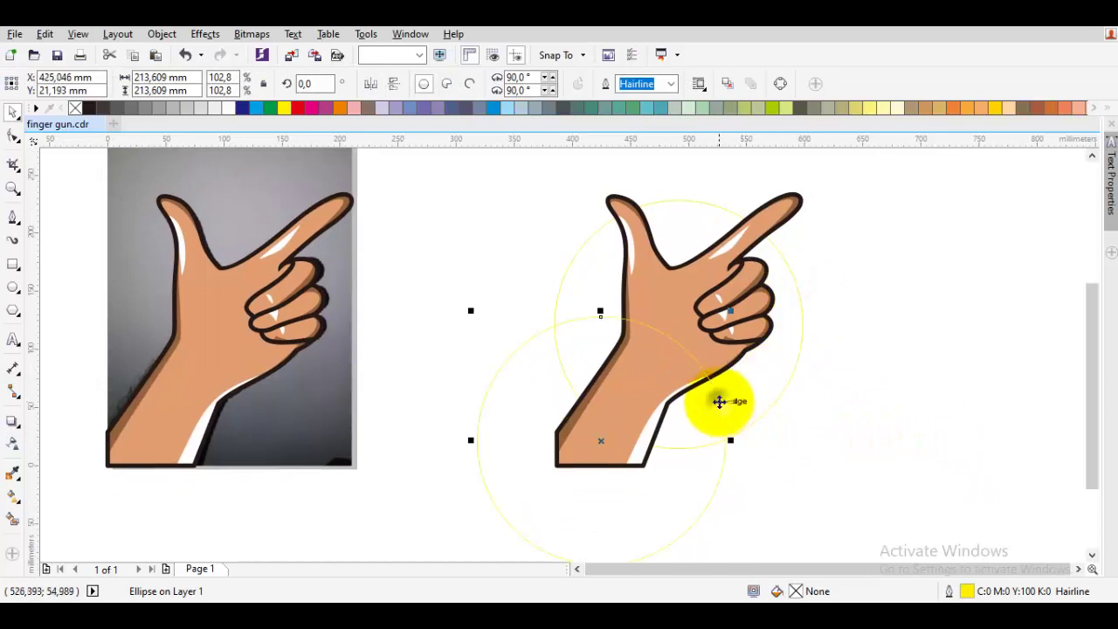
pyautogui.keyDown('shift'); pyautogui.click(671, 492); pyautogui.keyUp('shift')
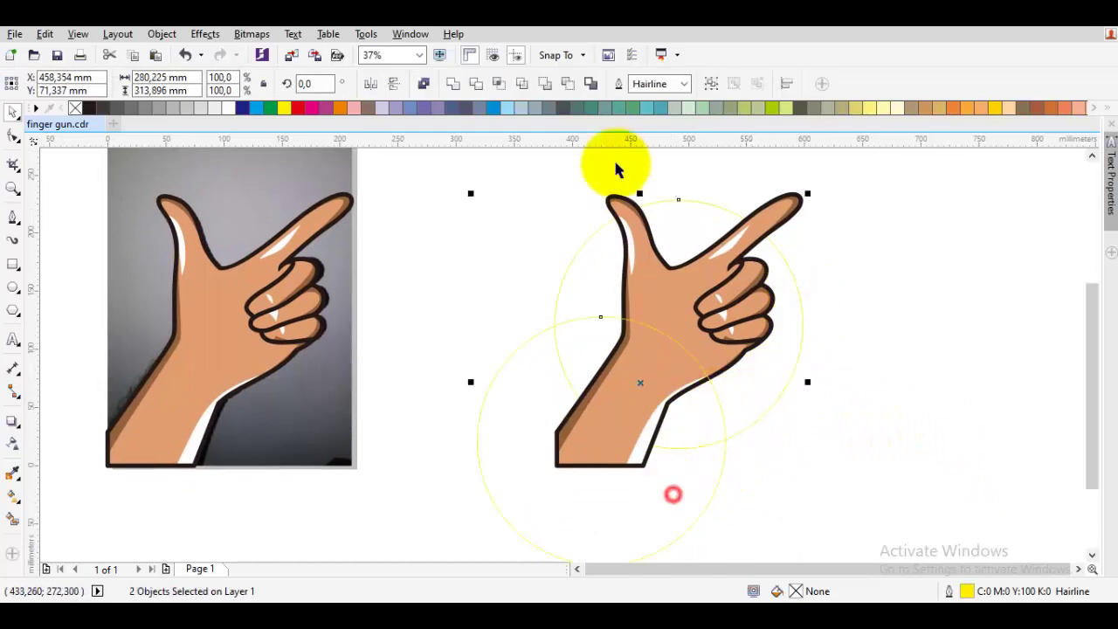
pyautogui.click(473, 84)
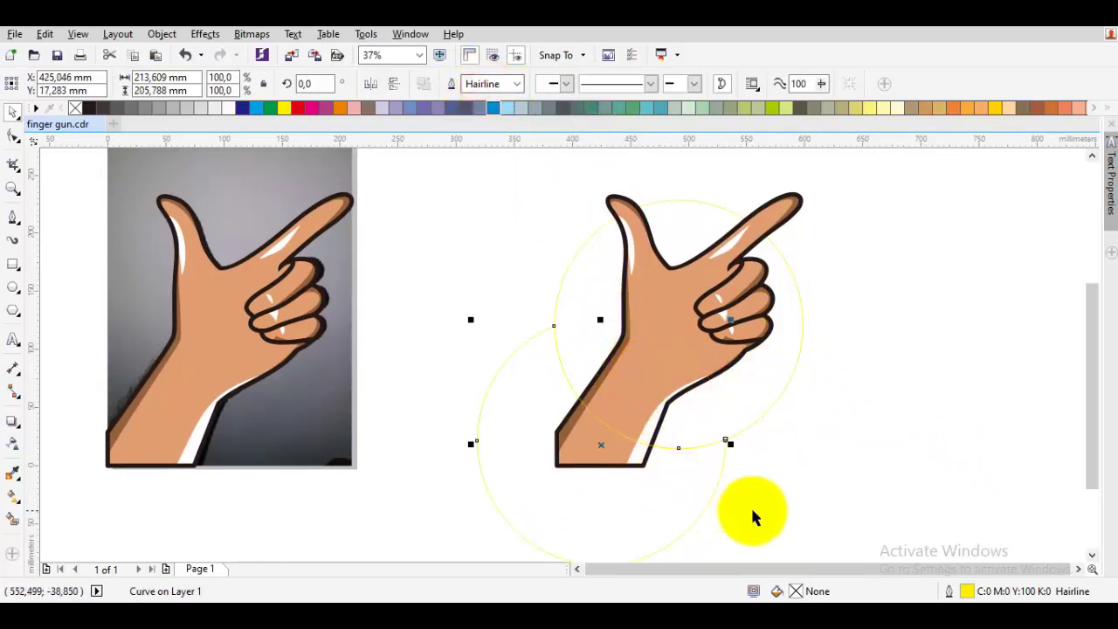
# Cut the crescent out of the grouped hand so the wrist ends along the circle's edge
pyautogui.keyDown('shift'); pyautogui.click(679, 279); pyautogui.keyUp('shift')
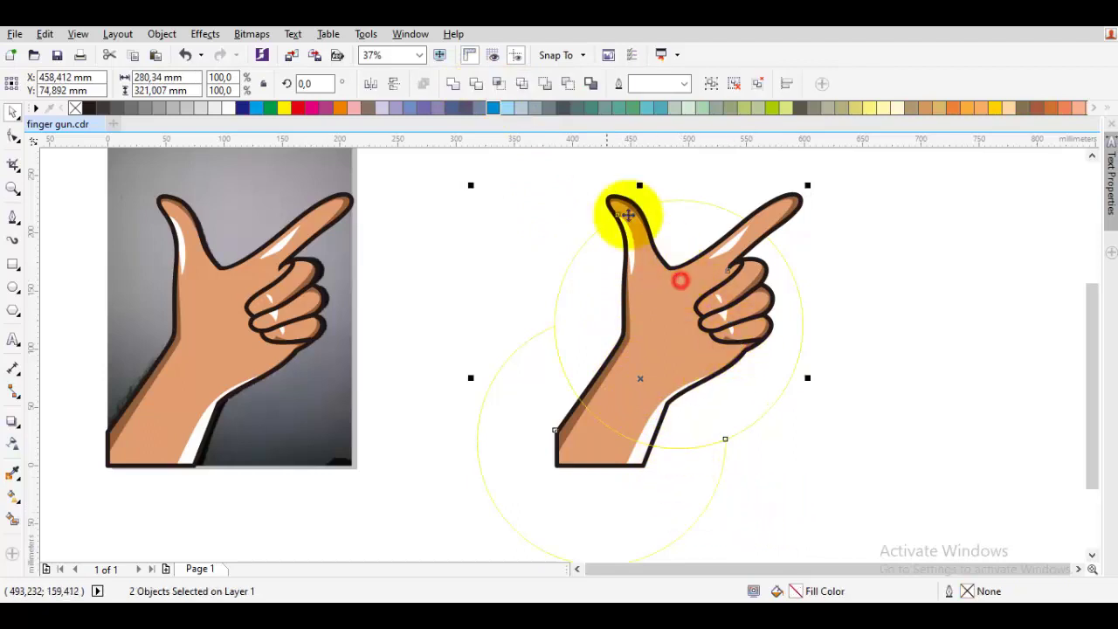
pyautogui.click(568, 83)
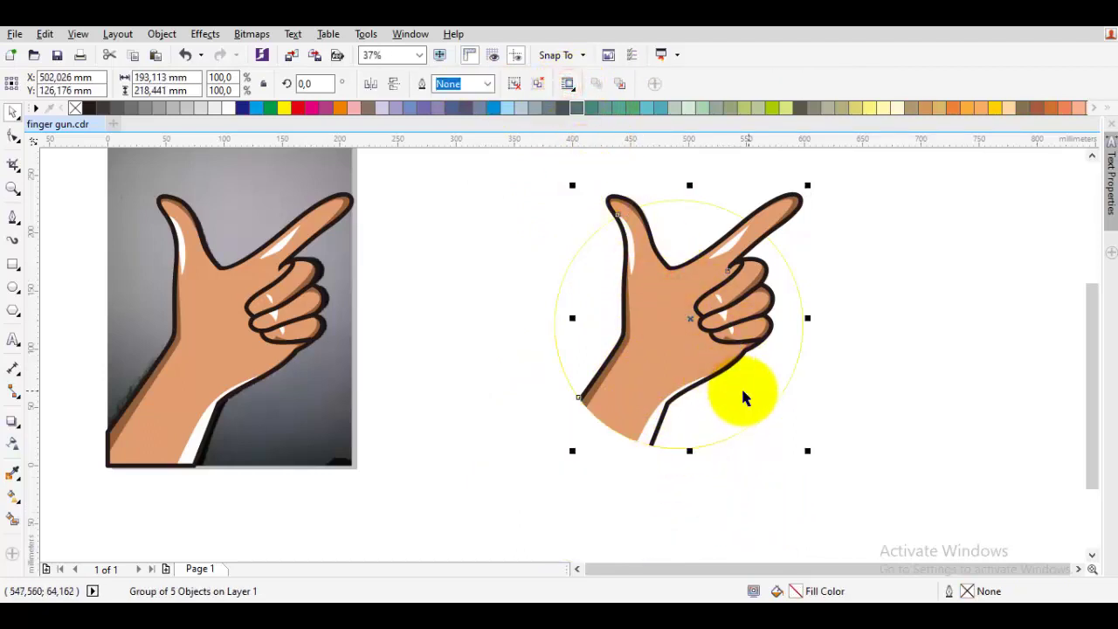
pyautogui.hscroll(1, 699, 393)
pyautogui.click(805, 373)
# Fill the circle behind the hand with orange C:0 M:40 Y:80 K:0
pyautogui.click(729, 377)
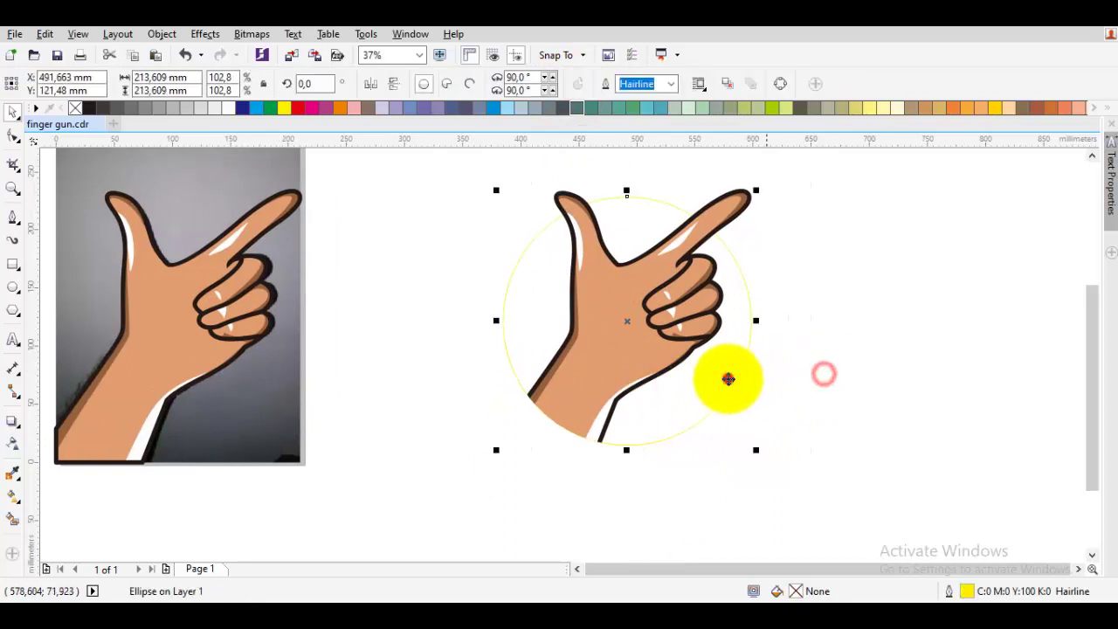
pyautogui.click(996, 108)
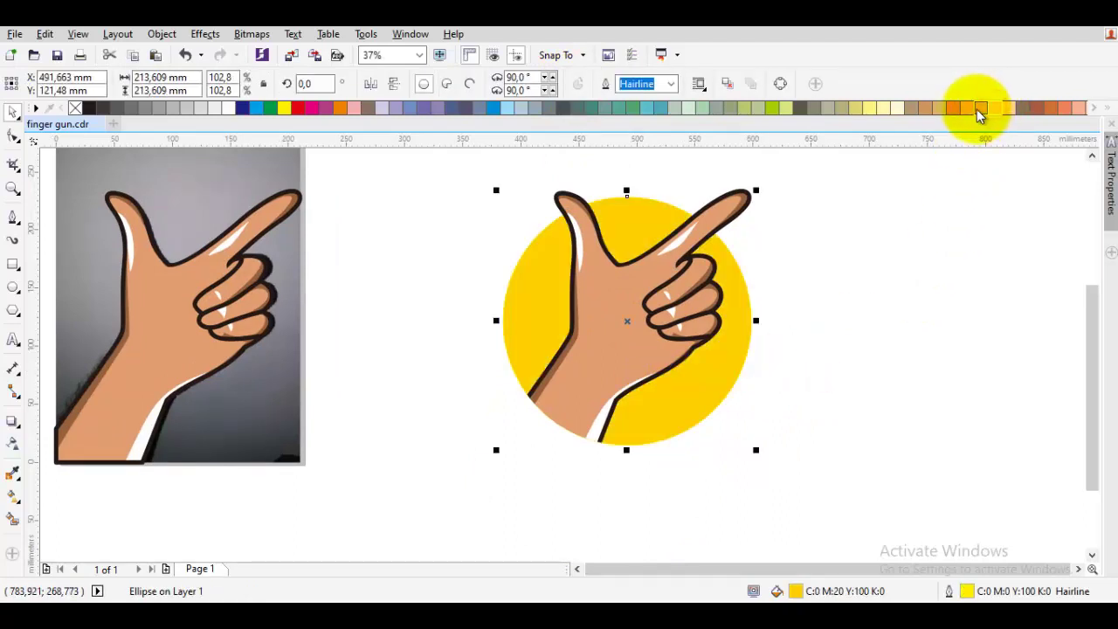
pyautogui.click(974, 109)
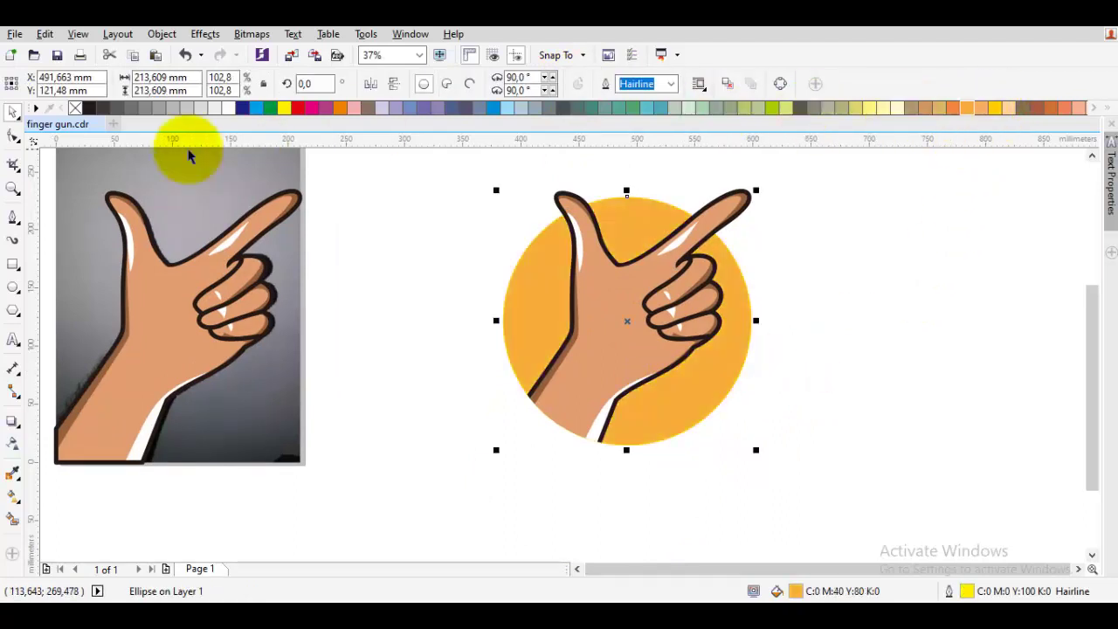
# Select every object in the drawing and remove the outline colour
pyautogui.click(249, 181)
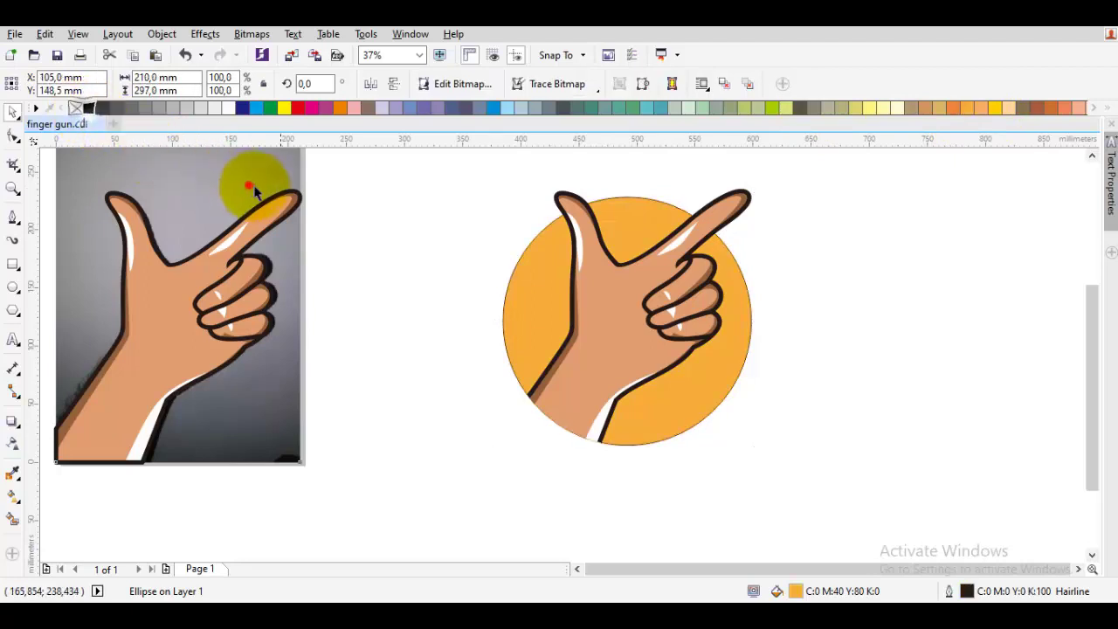
pyautogui.click(533, 298)
pyautogui.hotkey('ctrl', 'a')
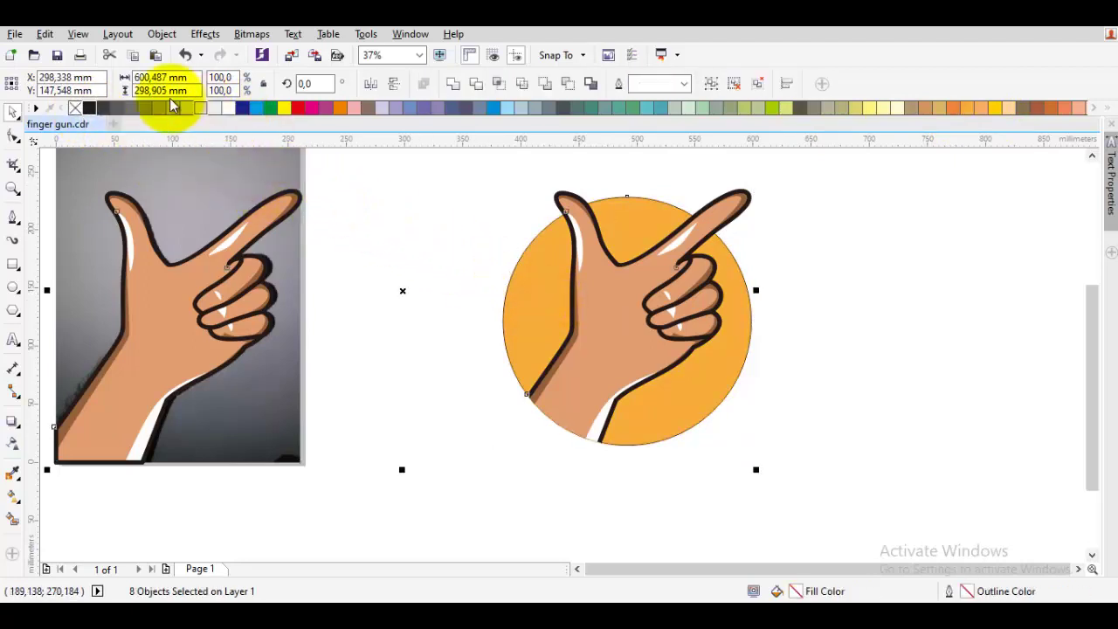
pyautogui.click(335, 237)
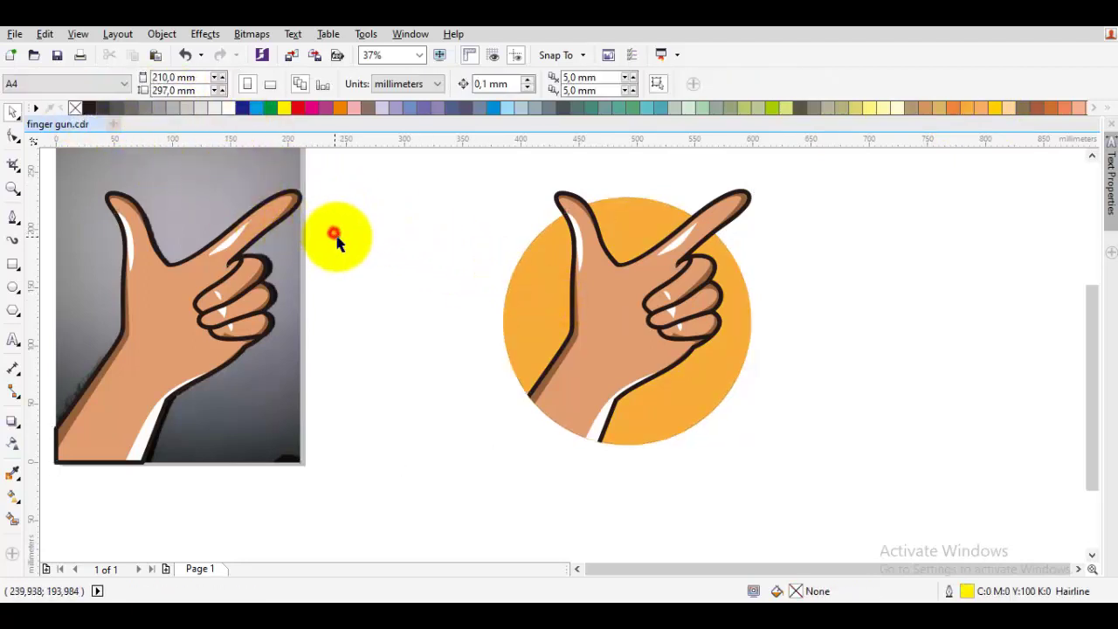
# Move the orange circle and its hand farther from the photo and group them
pyautogui.scroll(-3, 345, 240)
pyautogui.moveTo(362, 175); pyautogui.dragTo(661, 446)
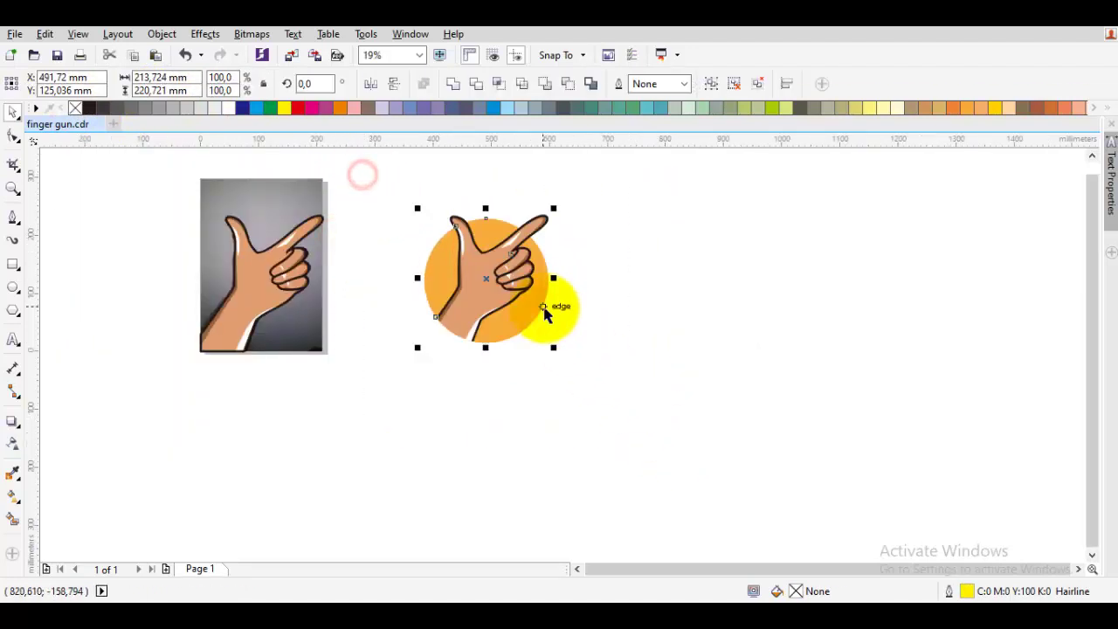
pyautogui.moveTo(550, 306); pyautogui.dragTo(637, 330)
pyautogui.rightClick(582, 332)
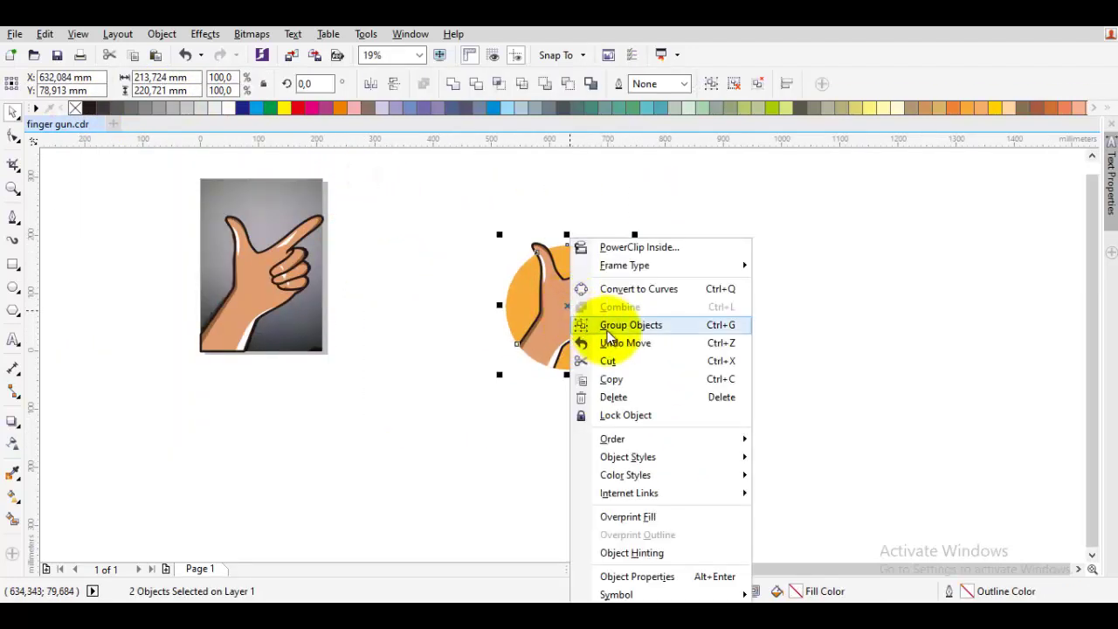
pyautogui.click(582, 325)
pyautogui.scroll(3, 572, 308)
pyautogui.press('Escape')
pyautogui.moveTo(609, 304); pyautogui.dragTo(572, 337)
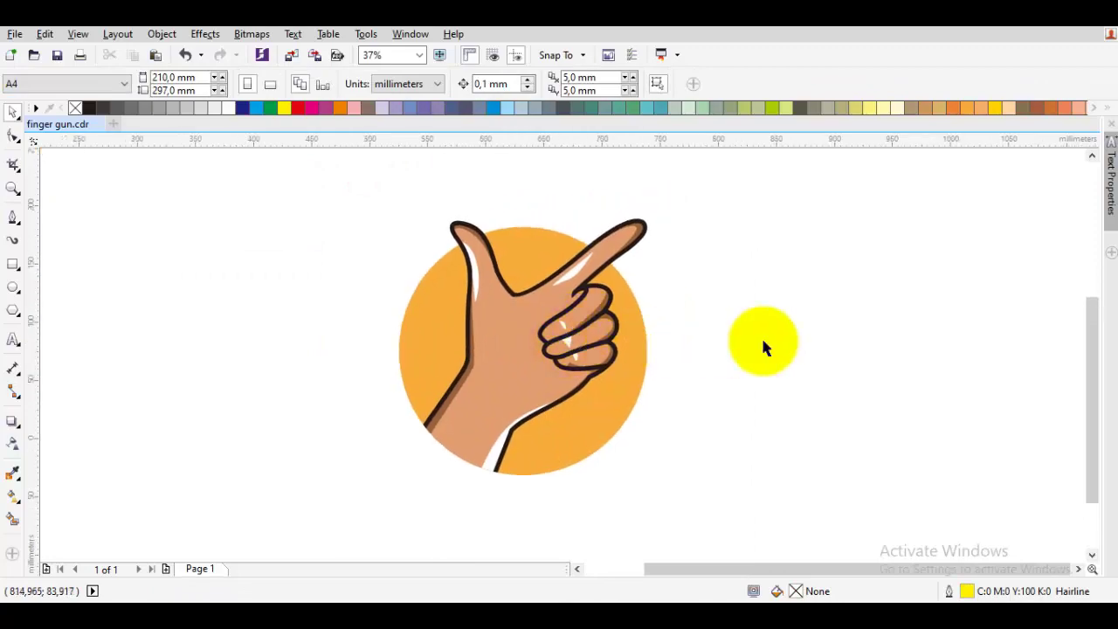
pyautogui.click(811, 337)
pyautogui.moveTo(780, 318); pyautogui.dragTo(775, 330)
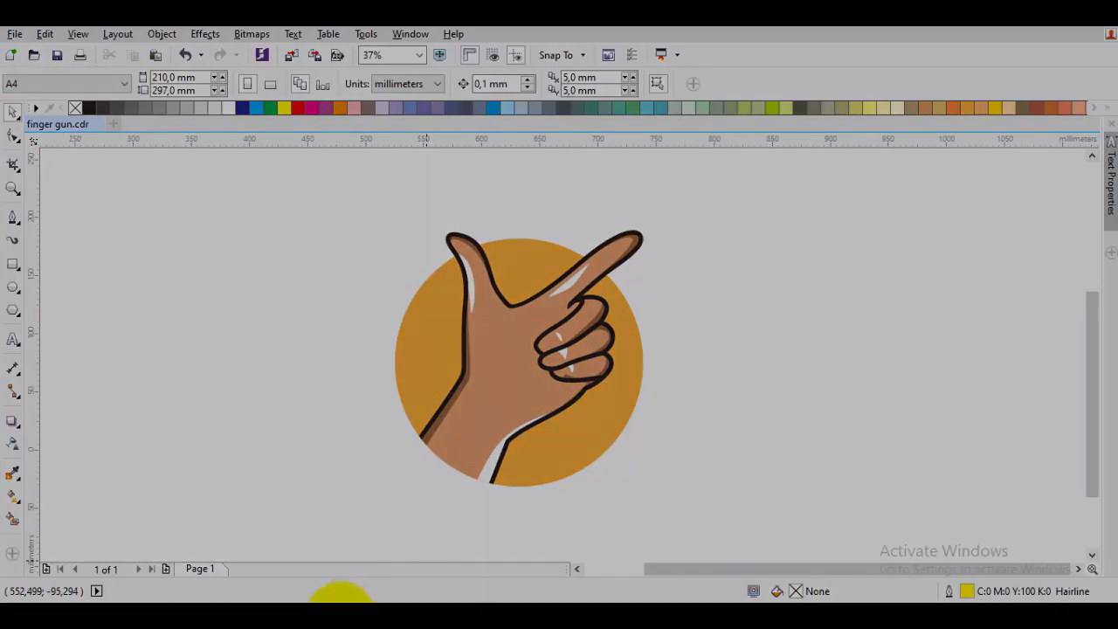